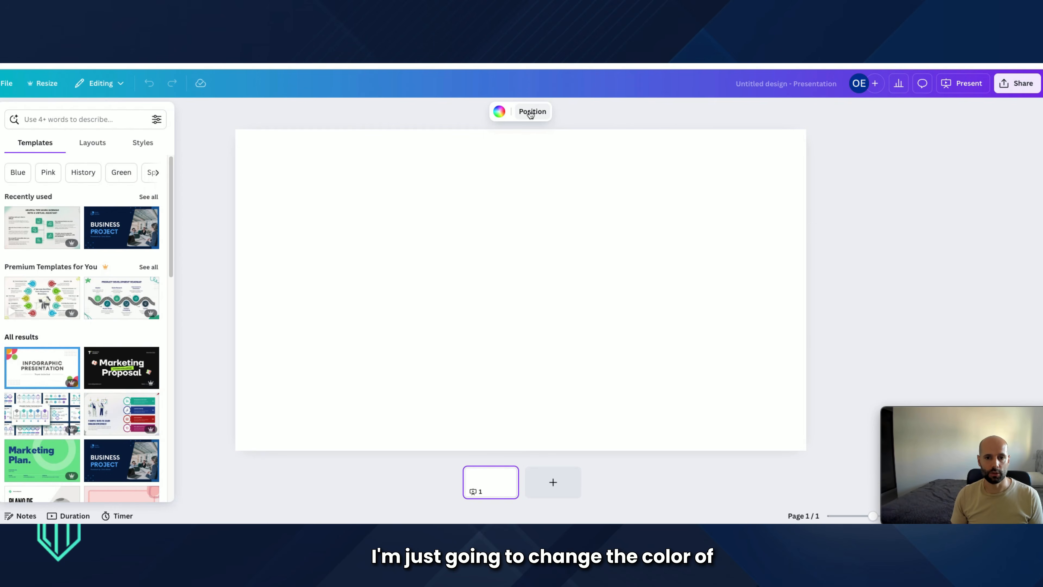
Change the blank slide's background to a dark navy colour
{"action": "left_click", "coordinate": [500, 112]}
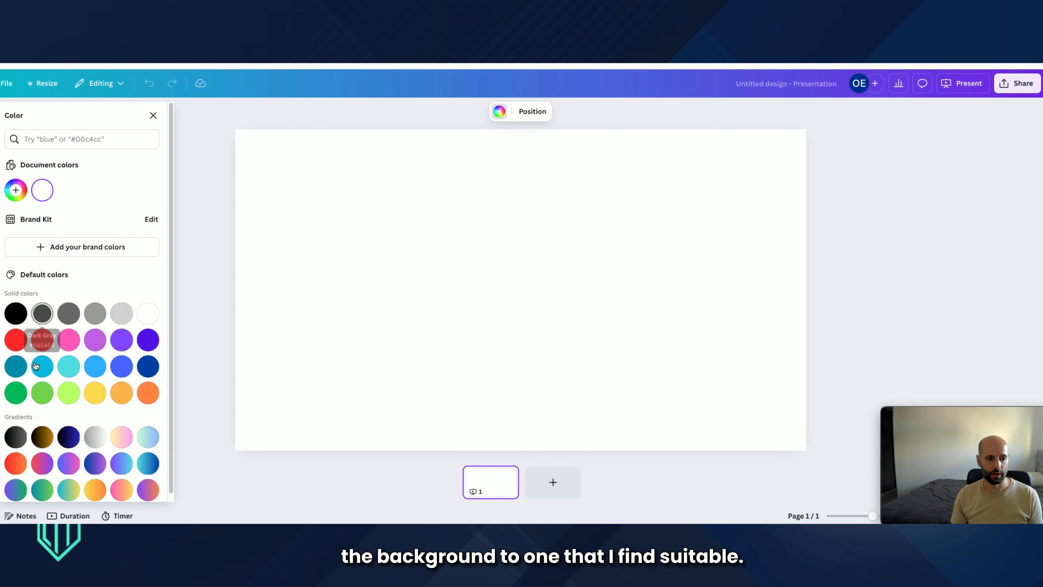
{"action": "left_click", "coordinate": [16, 191]}
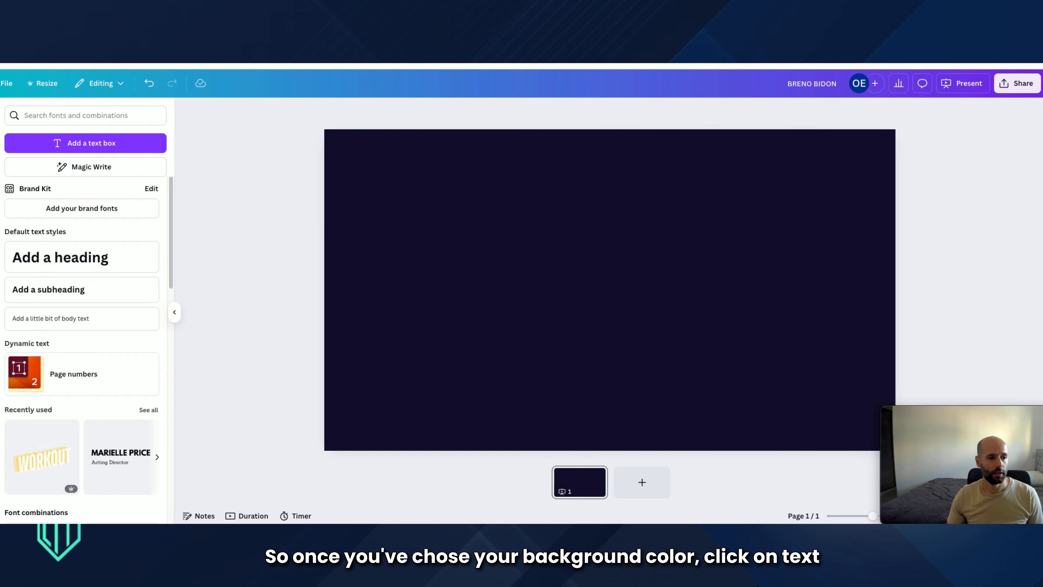
Add a heading to the slide with the player's name BRENO BIDON
{"action": "left_click", "coordinate": [51, 258]}
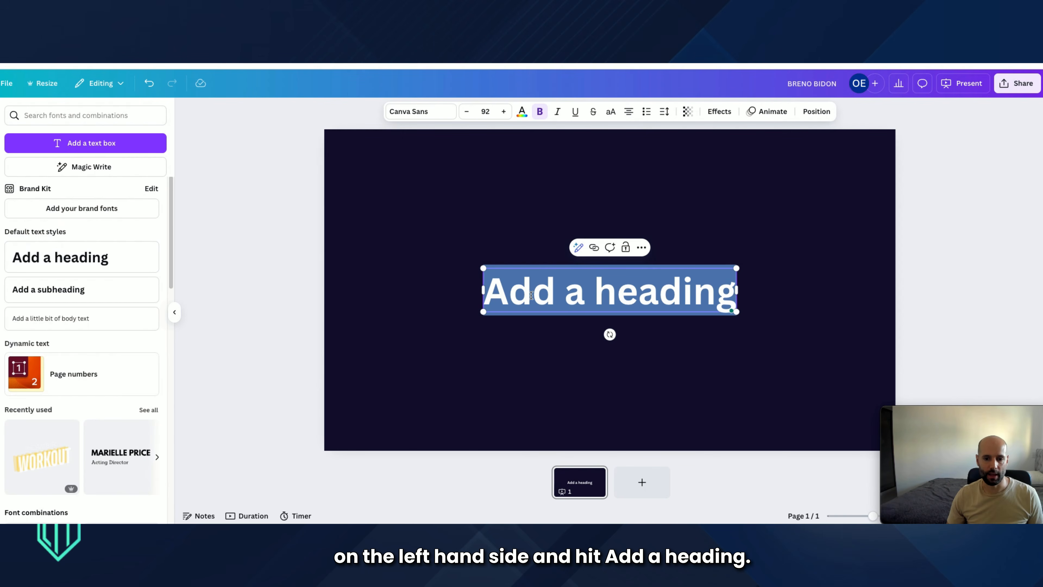
{"action": "type", "text": "BRE"}
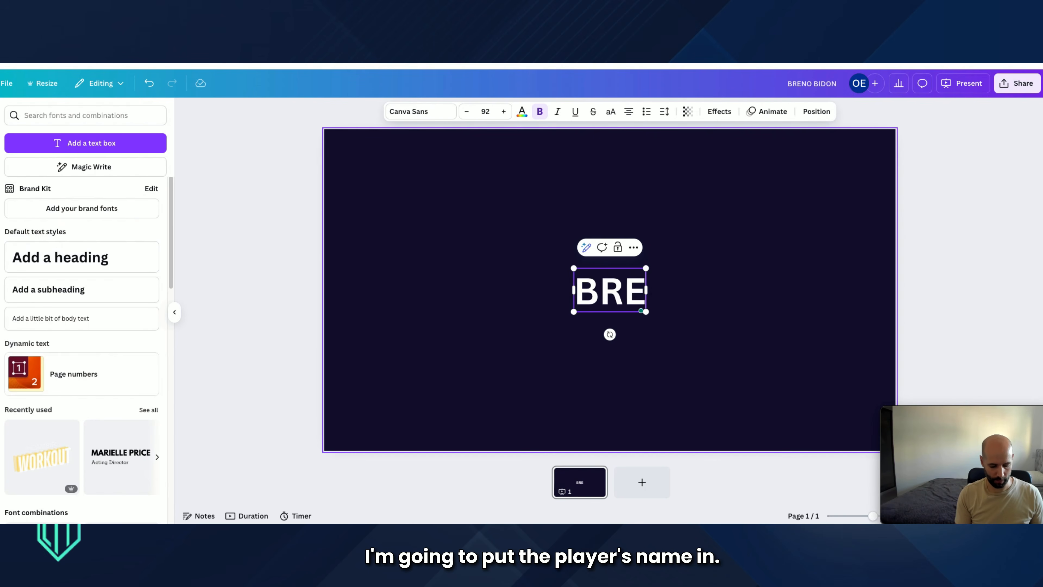
{"action": "type", "text": "NO BIDON"}
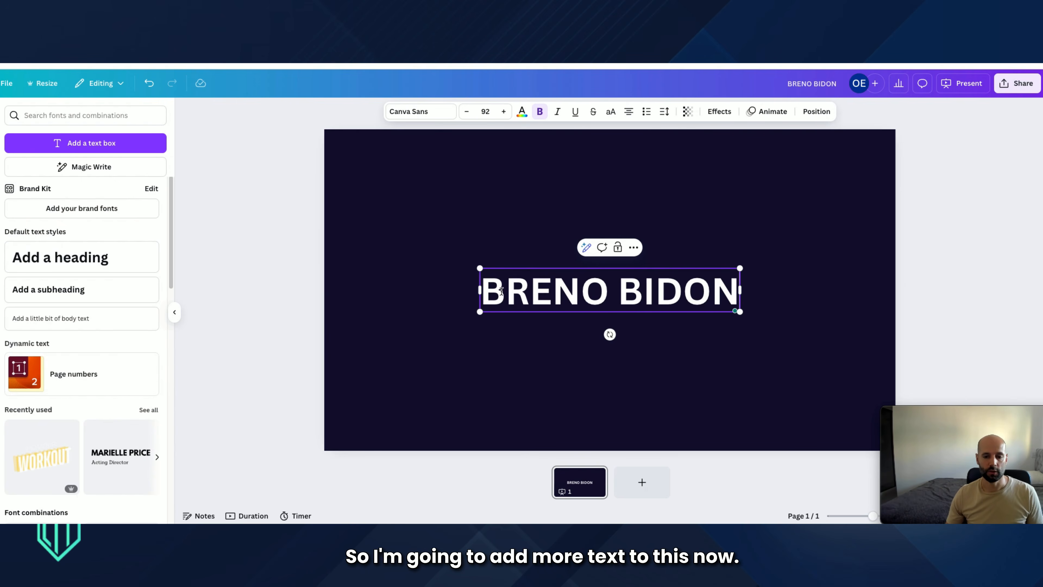
{"action": "left_click", "coordinate": [987, 198]}
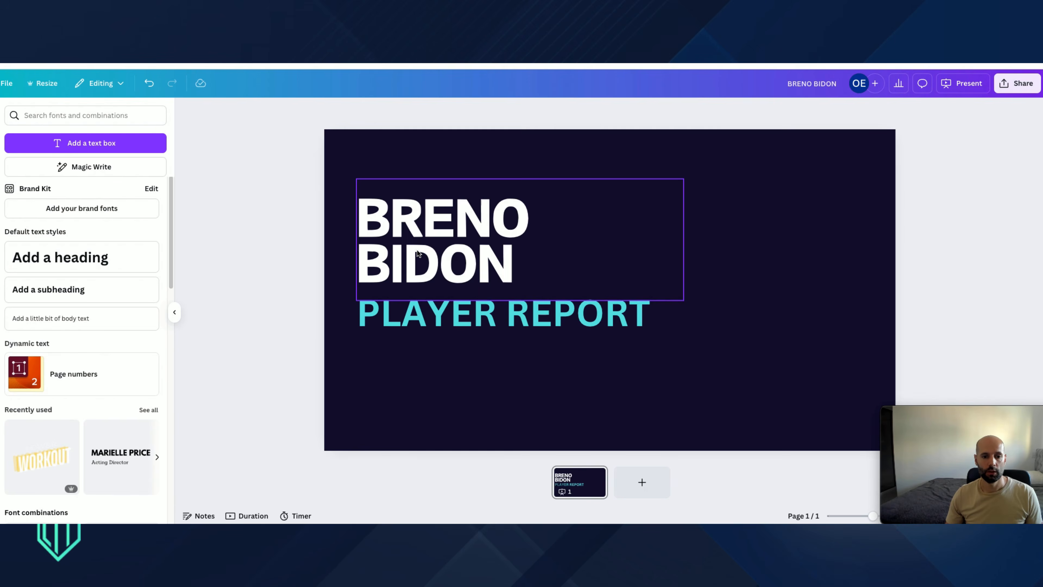
{"action": "left_click", "coordinate": [418, 253]}
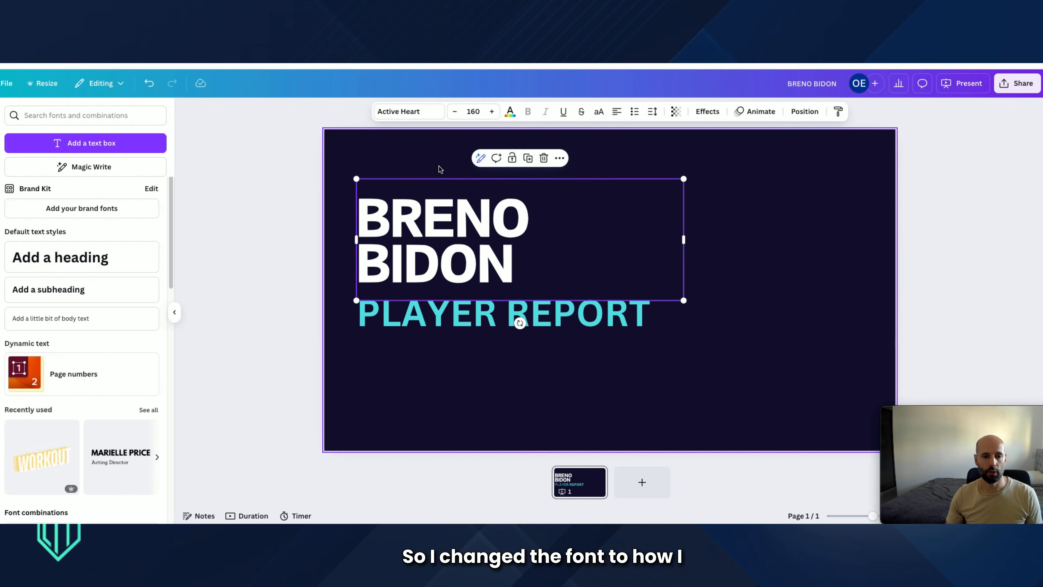
{"action": "left_click", "coordinate": [435, 315]}
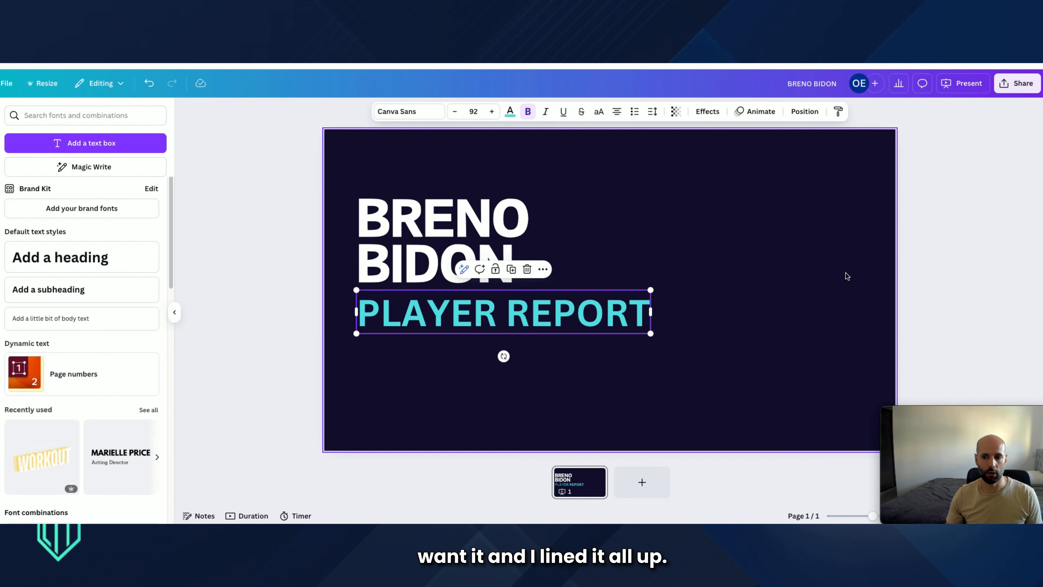
{"action": "left_click", "coordinate": [981, 212]}
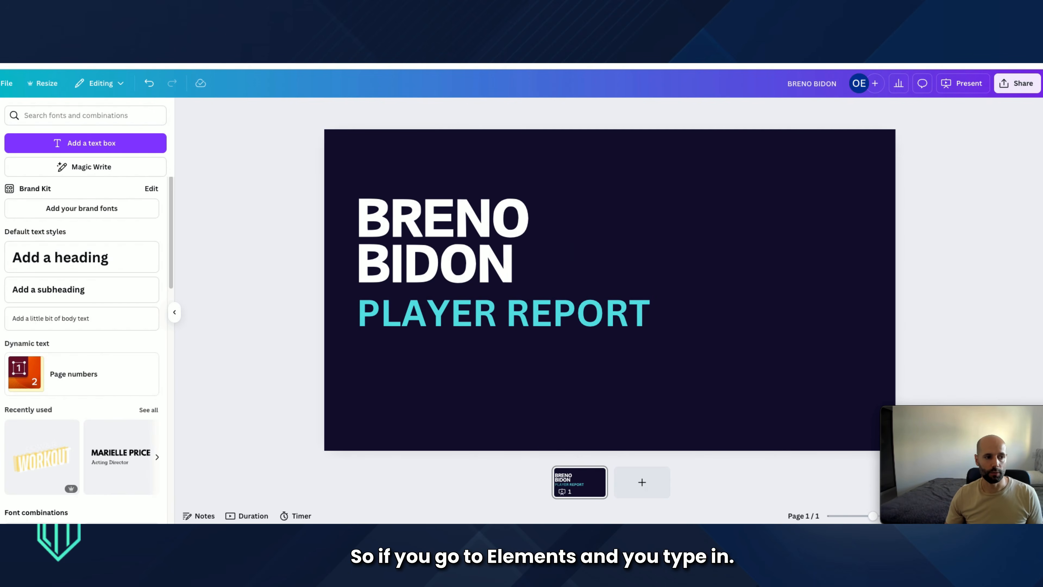
Search the elements for brazil and add the black Brazil map silhouette to the title slide
{"action": "left_click", "coordinate": [0, 152]}
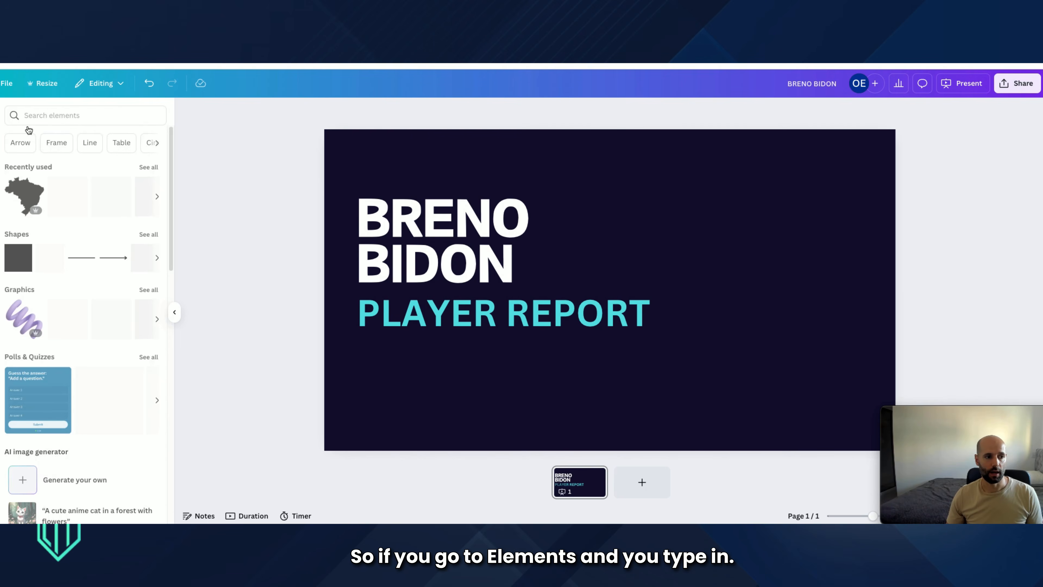
{"action": "left_click", "coordinate": [37, 117]}
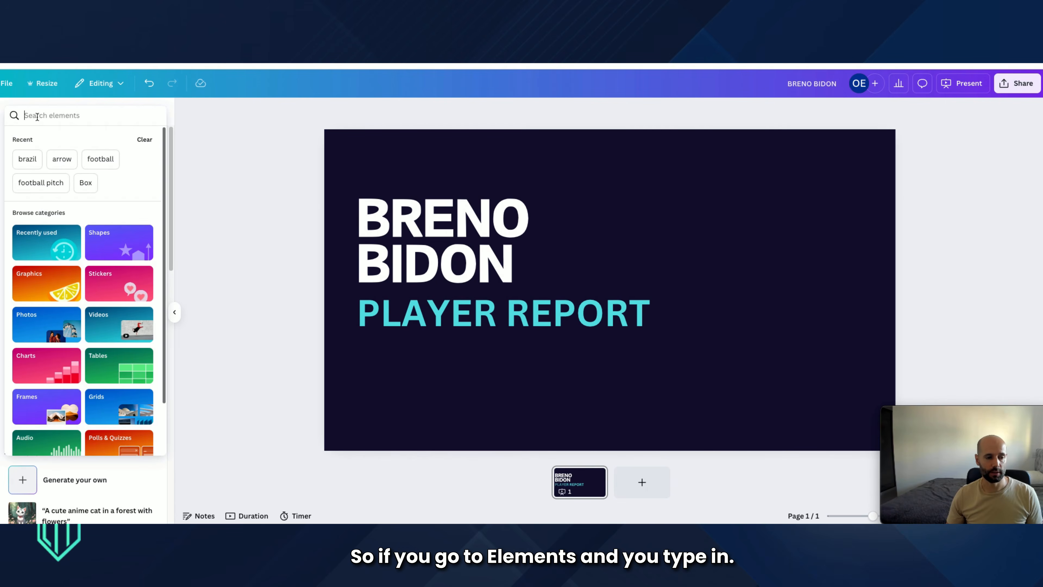
{"action": "type", "text": "BRAZIL"}
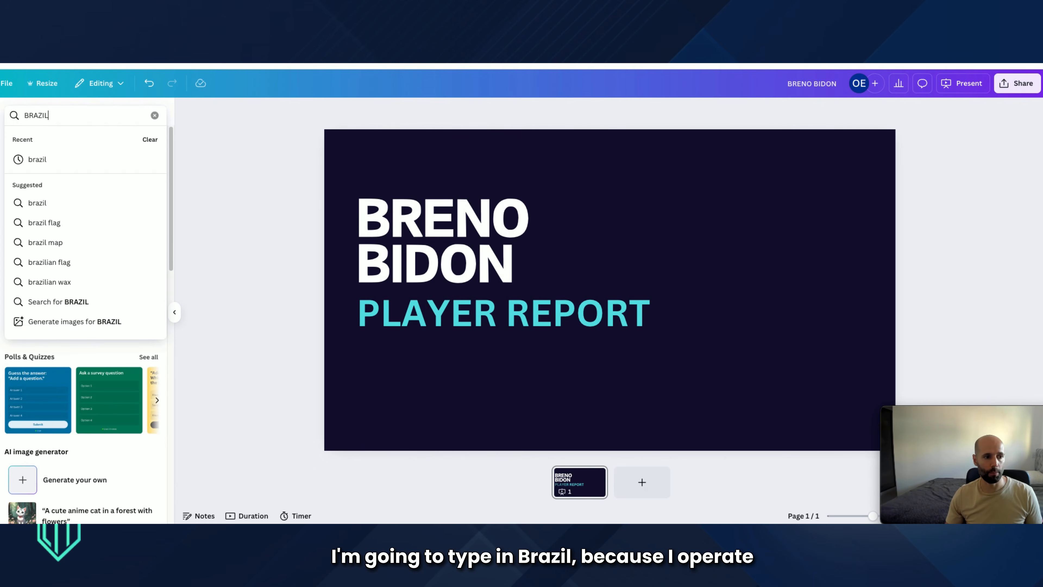
{"action": "left_click", "coordinate": [38, 160]}
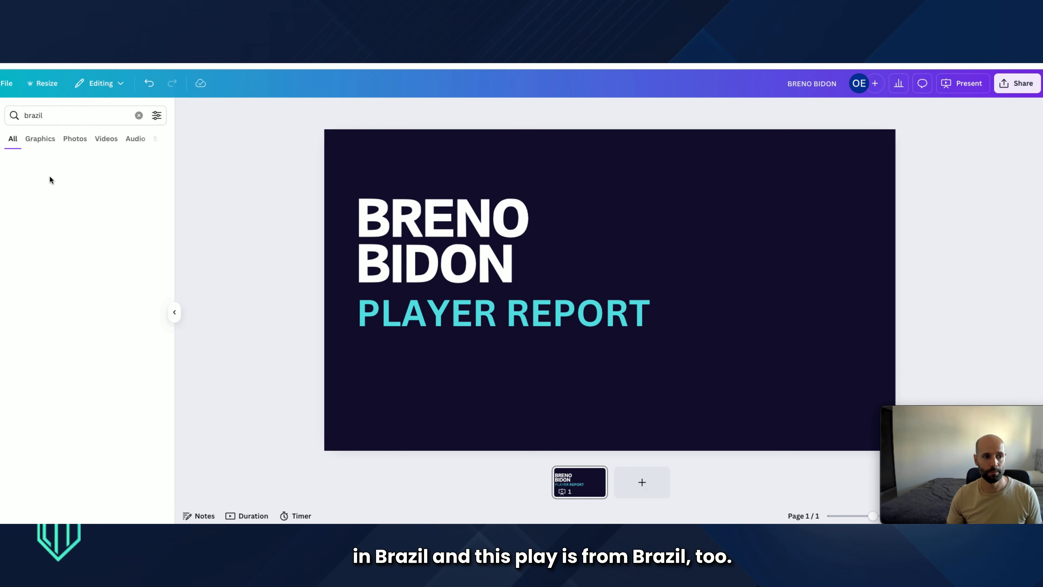
{"action": "left_click", "coordinate": [156, 219]}
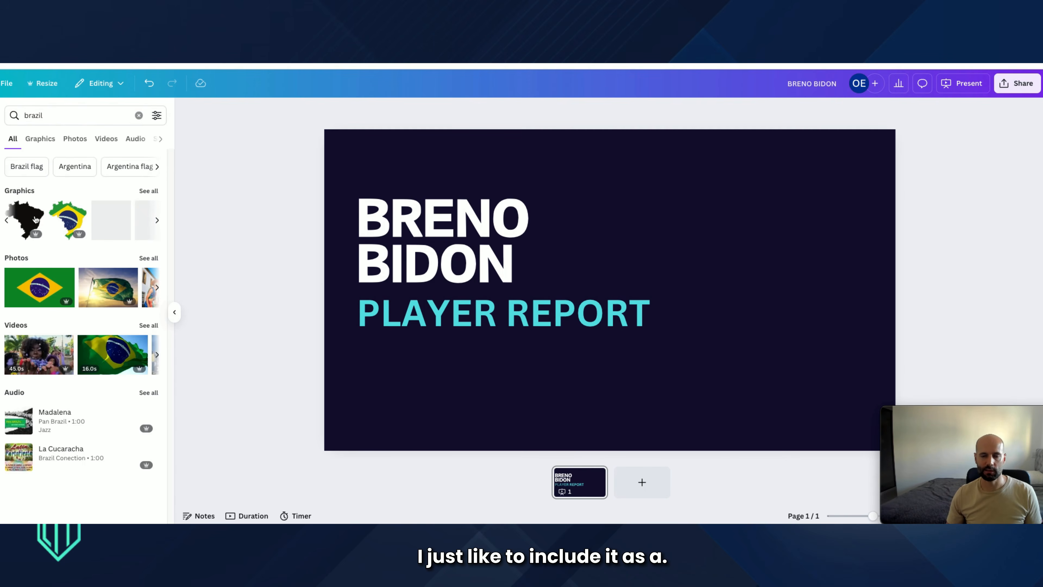
{"action": "left_click", "coordinate": [29, 222]}
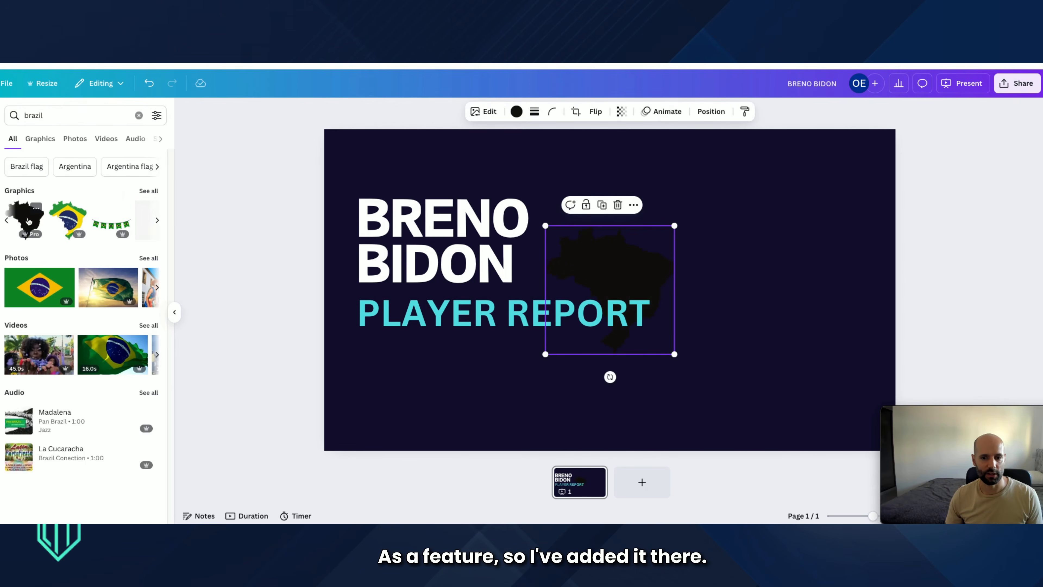
Enlarge the Brazil map in the right half of the slide and make it a faint light grey with transparency 7
{"action": "left_click_drag", "start_coordinate": [623, 266], "coordinate": [629, 271]}
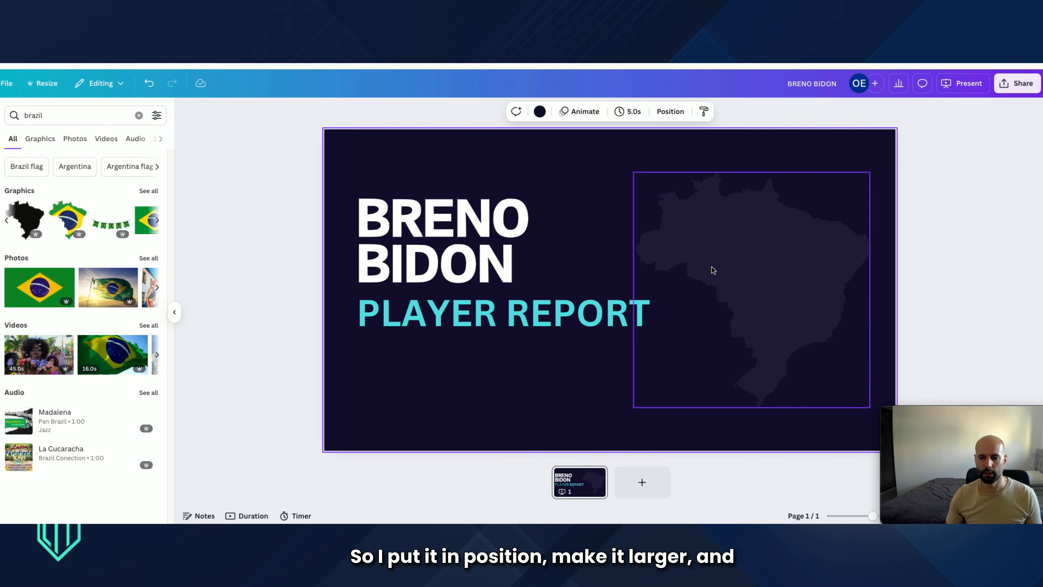
{"action": "left_click", "coordinate": [736, 241]}
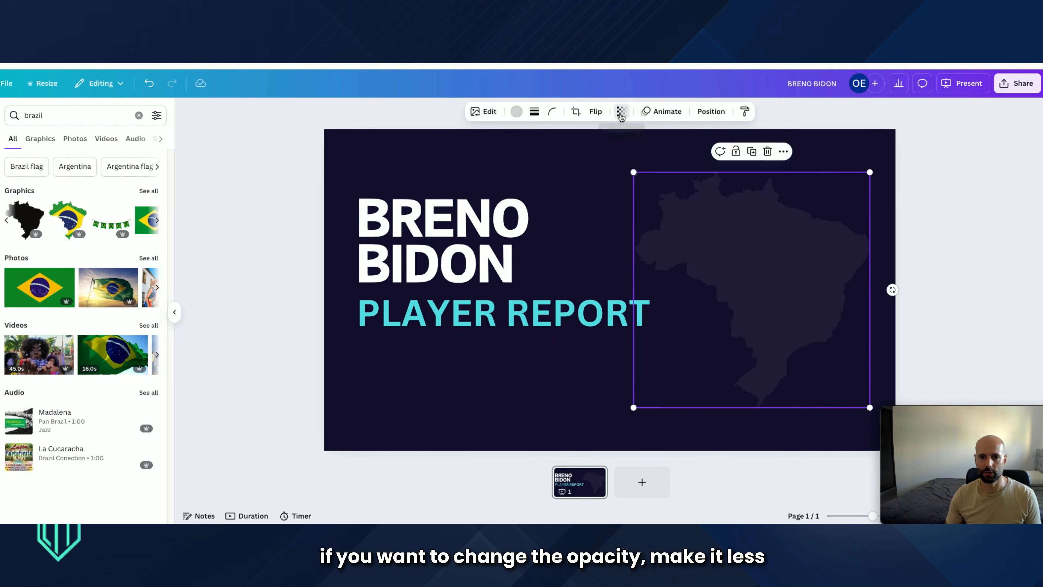
{"action": "left_click", "coordinate": [621, 111]}
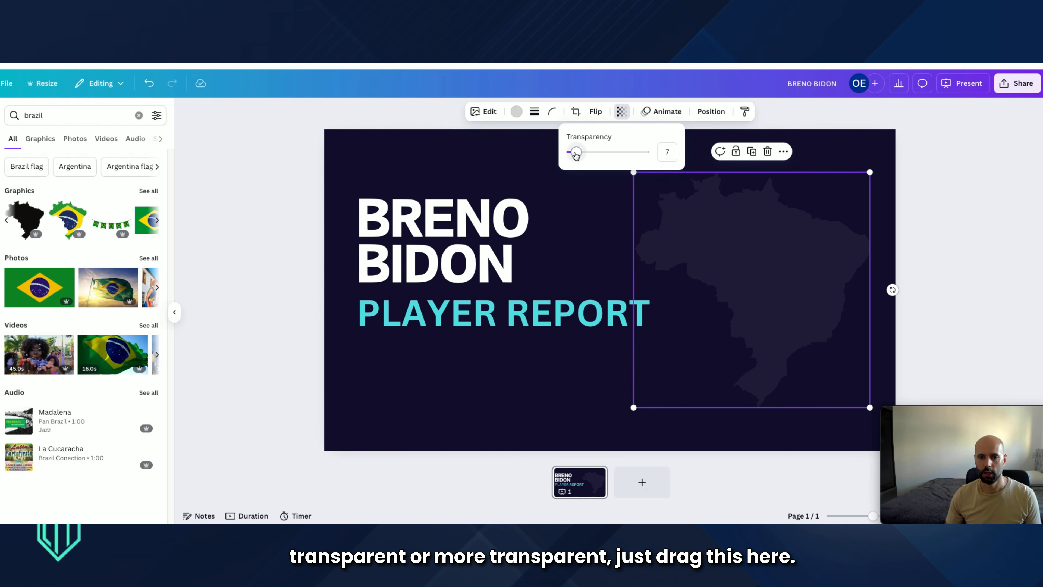
{"action": "left_click", "coordinate": [536, 164]}
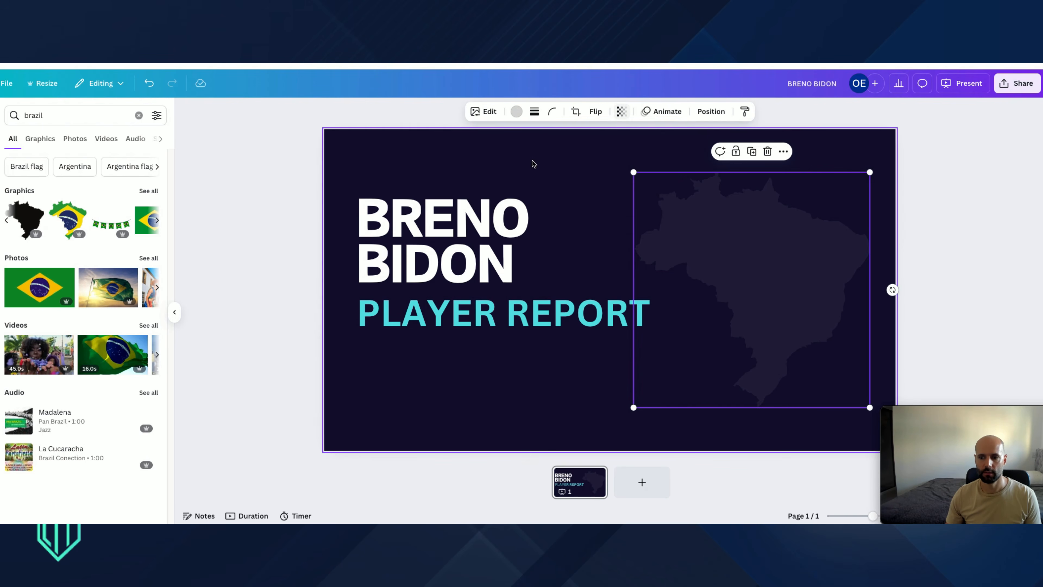
{"action": "left_click", "coordinate": [878, 178]}
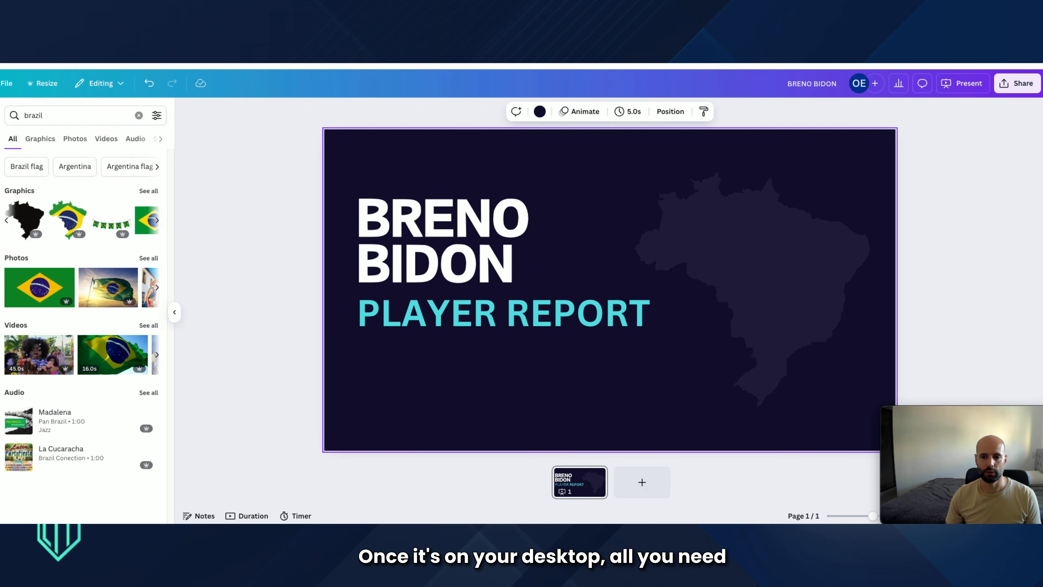
Add the player's full-length photo from the desktop to the title slide and remove its background
{"action": "left_click_drag", "start_coordinate": [1033, 317], "coordinate": [705, 215]}
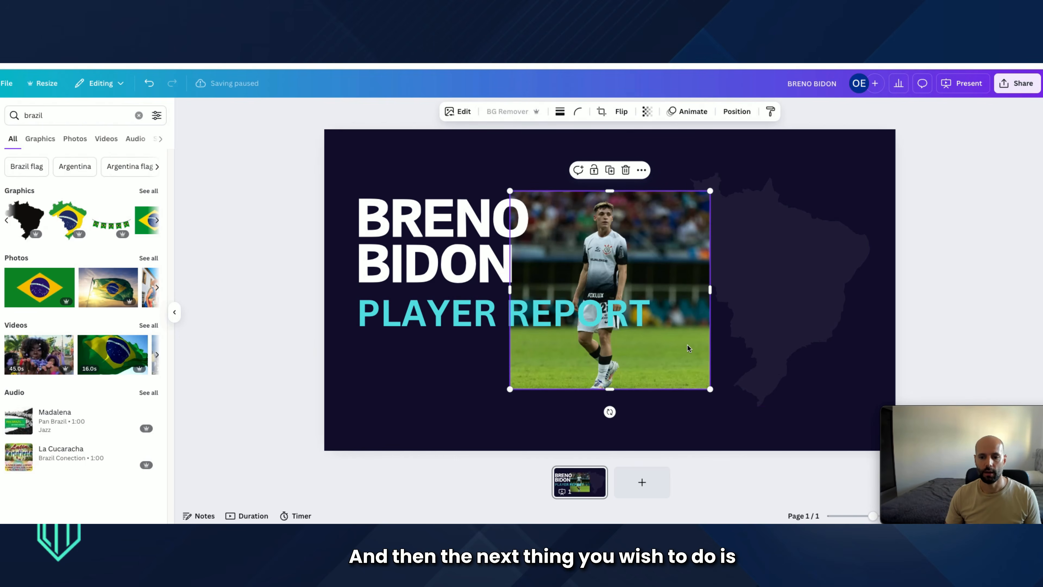
{"action": "left_click", "coordinate": [506, 112]}
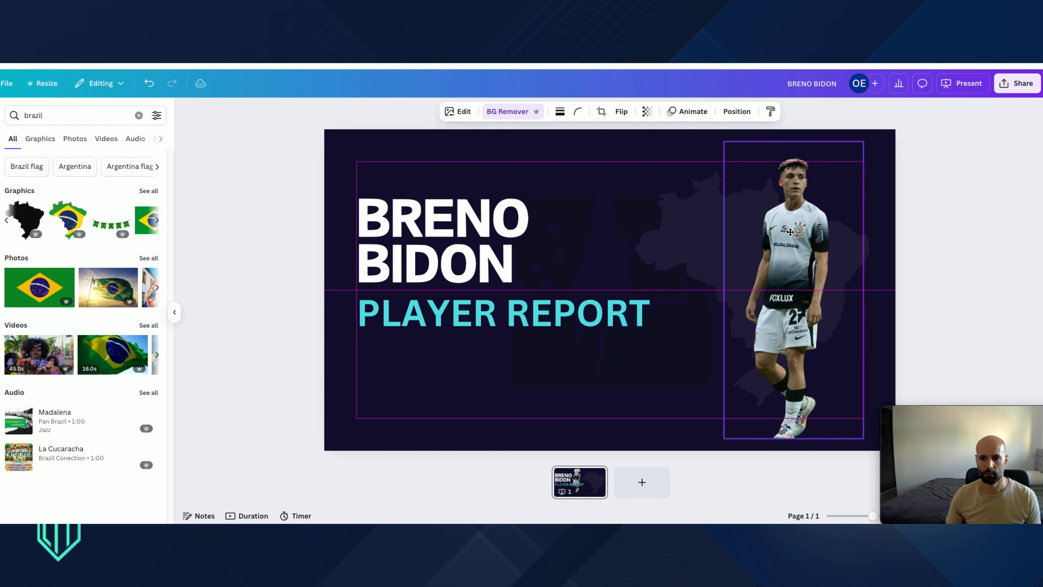
Position the enlarged player cutout over the Brazil map on the right side of the slide
{"action": "left_click_drag", "start_coordinate": [792, 291], "coordinate": [795, 289]}
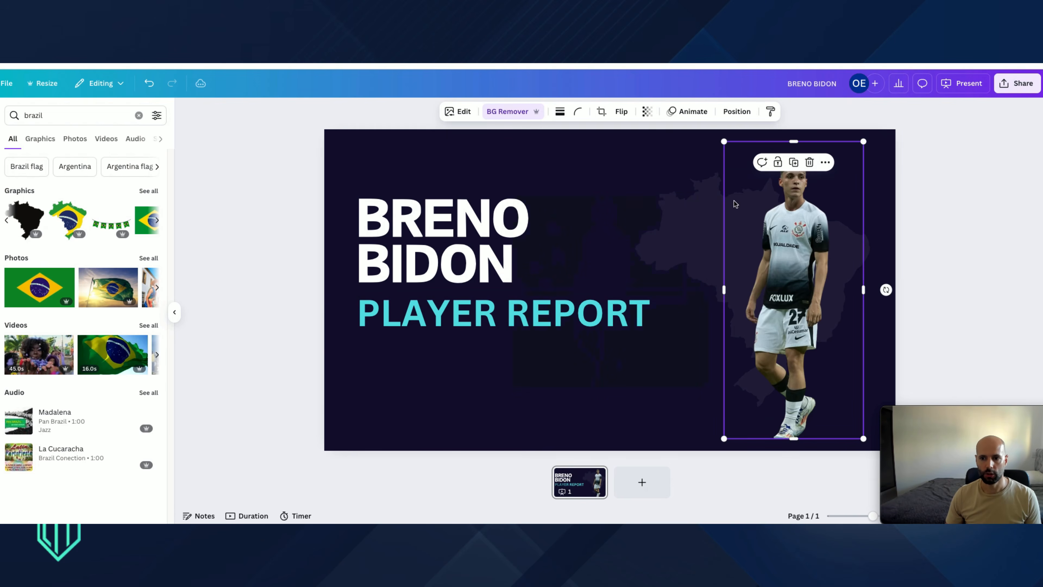
{"action": "left_click", "coordinate": [599, 151]}
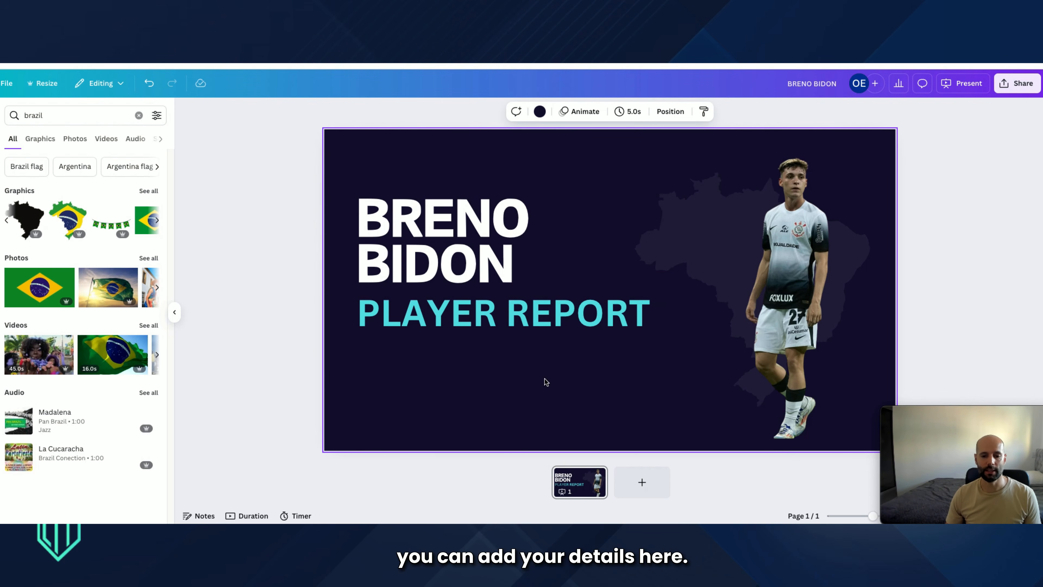
{"action": "left_click", "coordinate": [966, 183]}
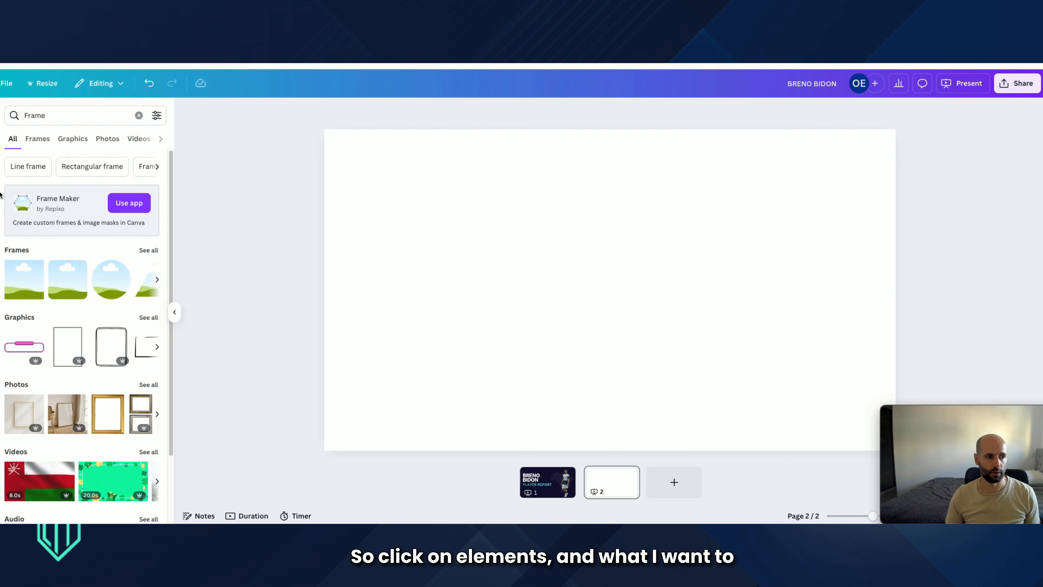
Add a dark navy square to page 2 and stretch it into a header band across the top of the page
{"action": "left_click", "coordinate": [0, 148]}
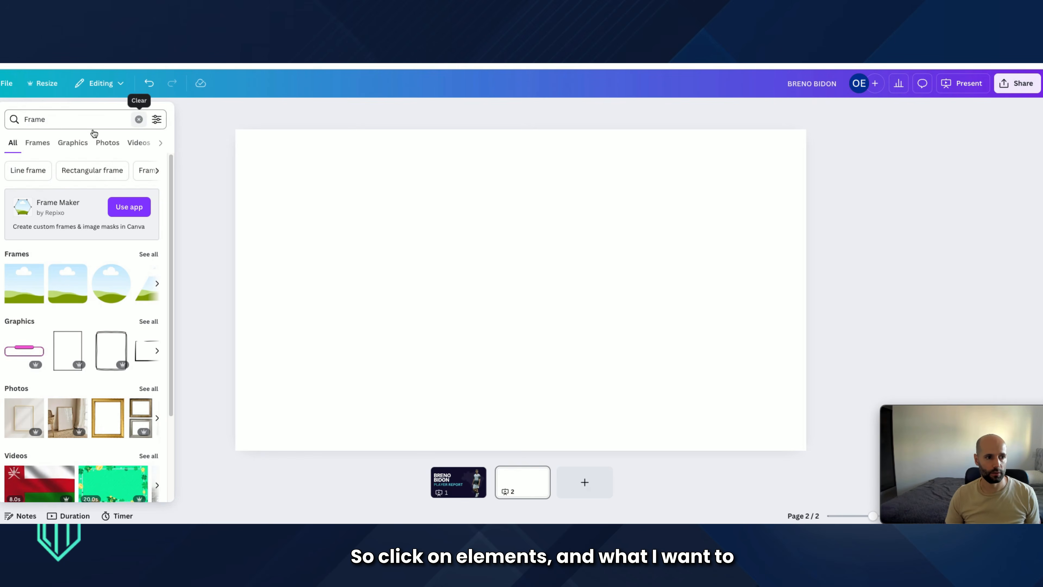
{"action": "left_click", "coordinate": [138, 119]}
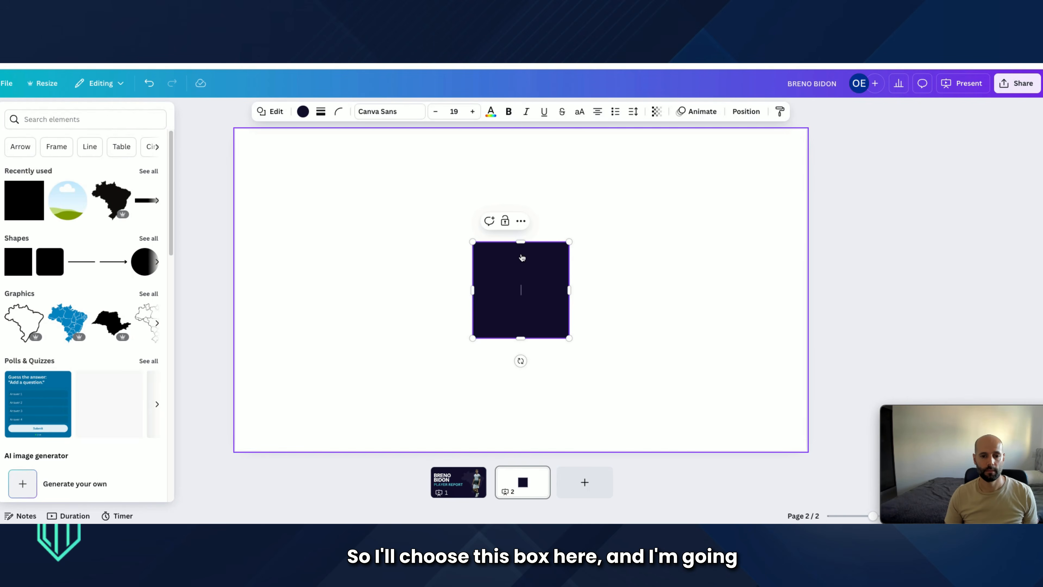
{"action": "left_click", "coordinate": [477, 295]}
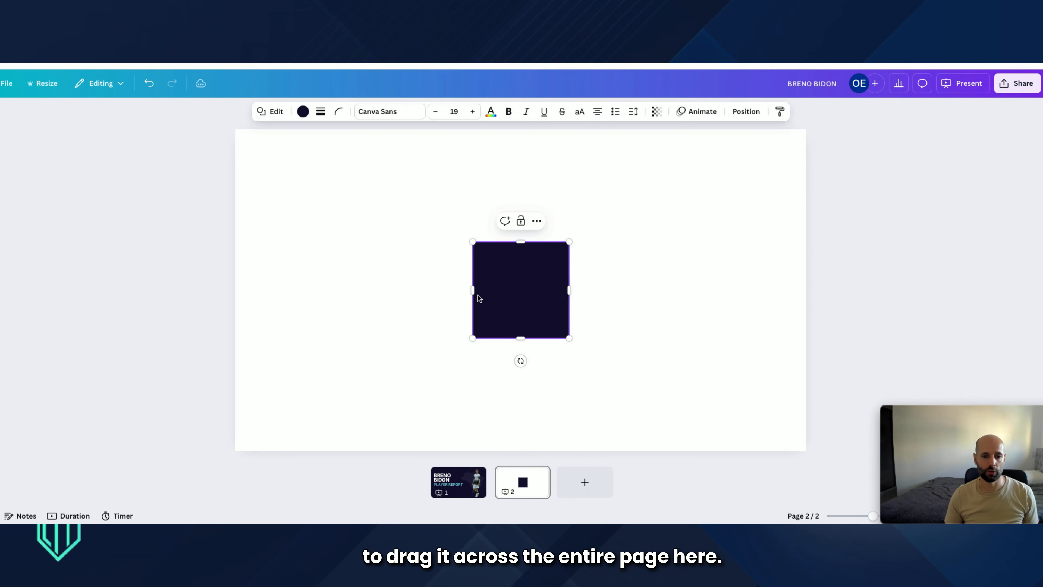
{"action": "left_click_drag", "start_coordinate": [473, 290], "coordinate": [247, 282]}
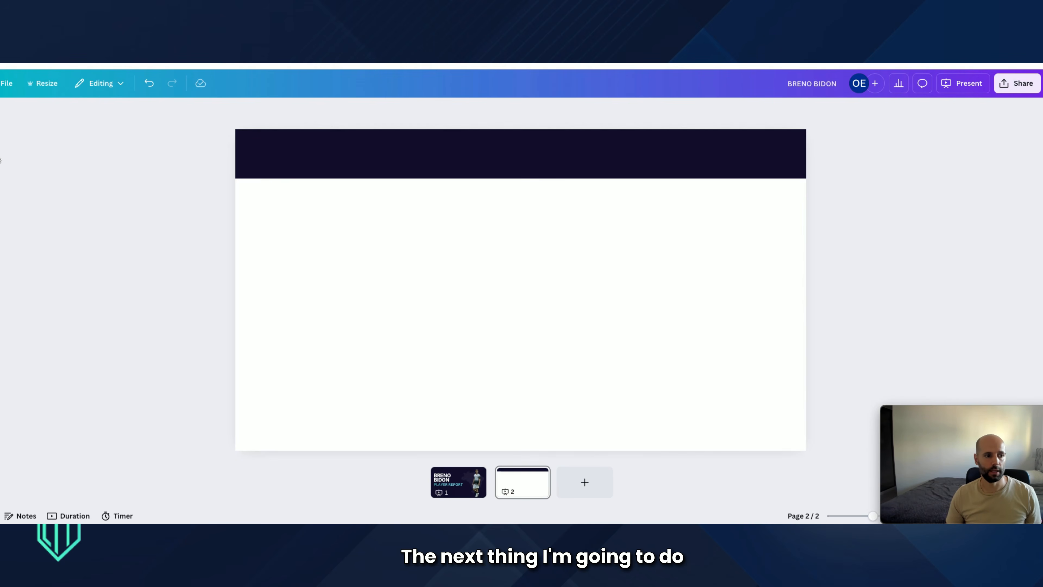
Add the circular picture frame to page 2 and shrink it to fit the left end of the header band
{"action": "mouse_move", "coordinate": [1, 156]}
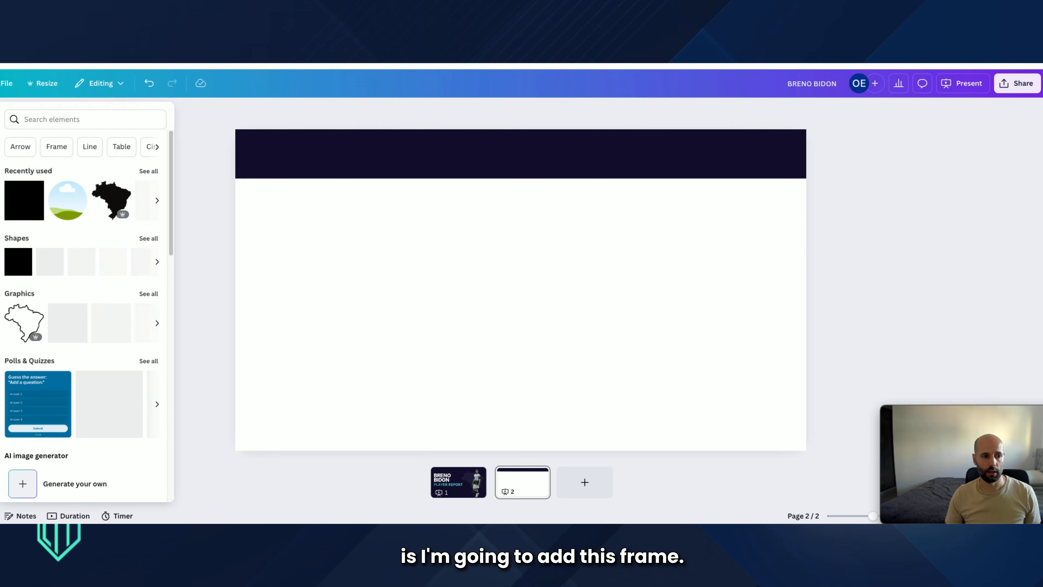
{"action": "left_click", "coordinate": [69, 201]}
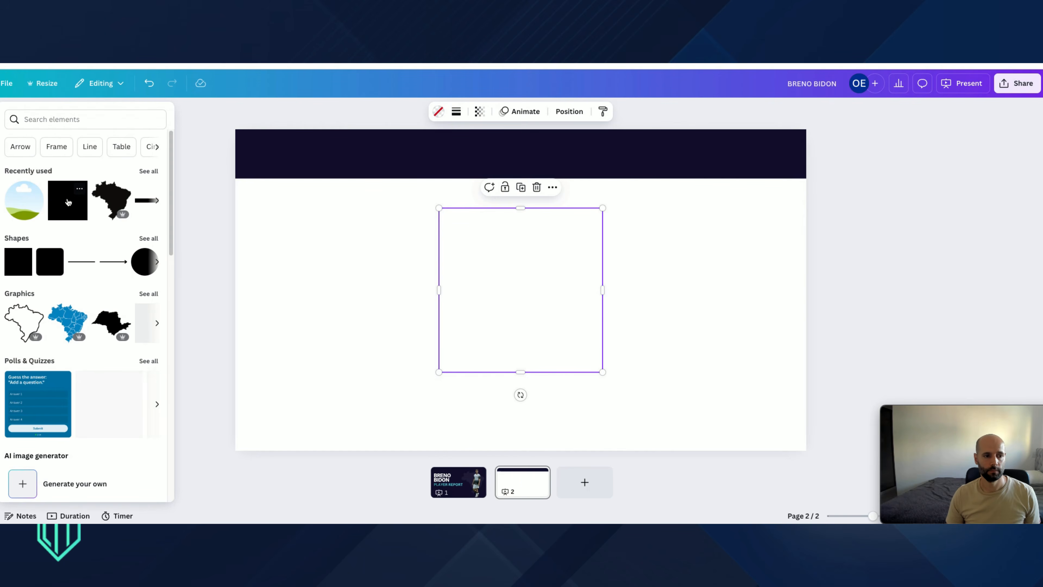
{"action": "left_click", "coordinate": [449, 228]}
{"action": "left_click_drag", "start_coordinate": [439, 208], "coordinate": [261, 149]}
{"action": "left_click", "coordinate": [167, 158]}
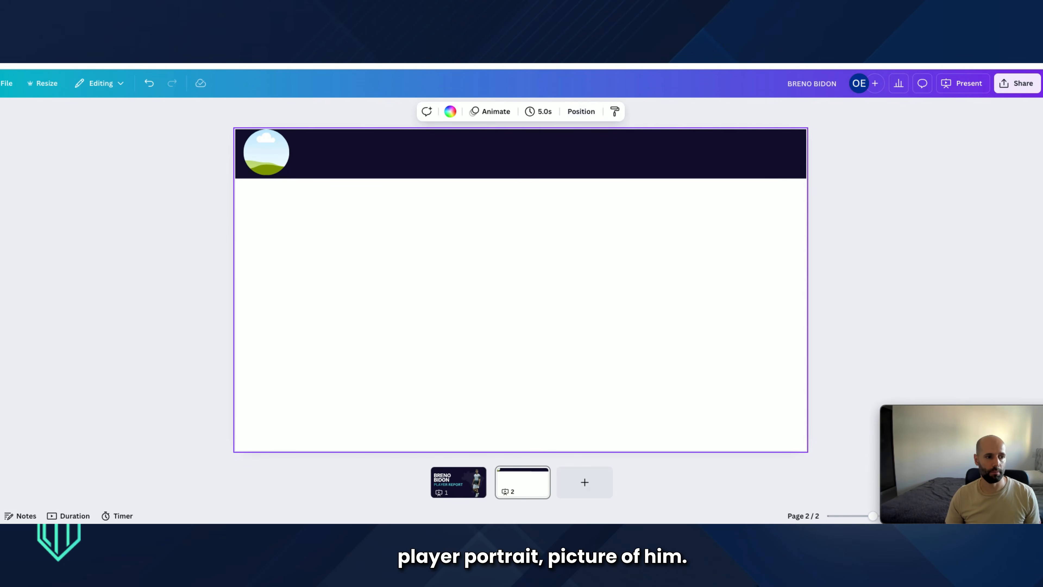
Place the player's uploaded portrait photo into the circular frame in the header band
{"action": "mouse_move", "coordinate": [1, 262]}
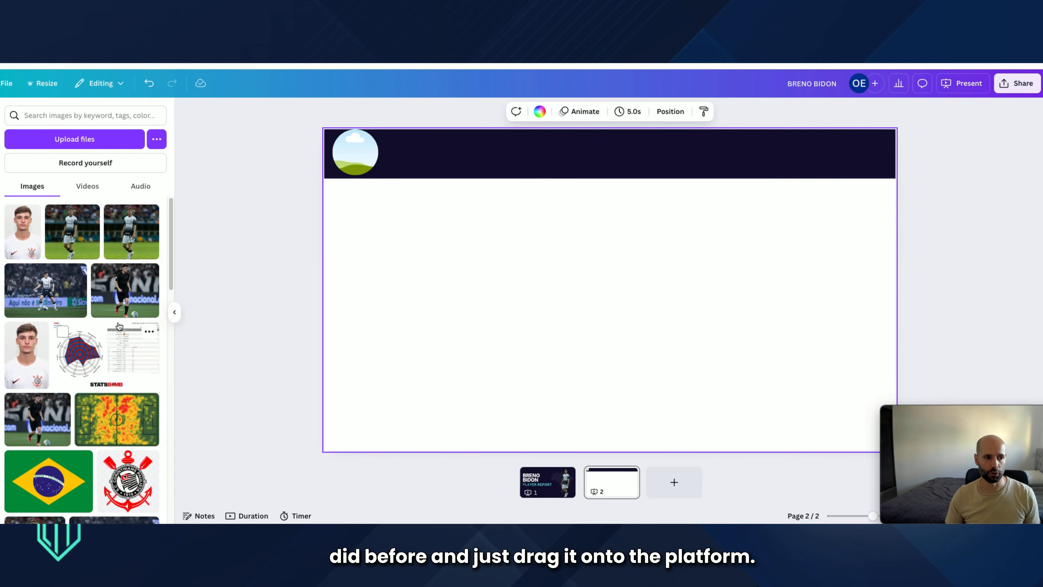
{"action": "left_click_drag", "start_coordinate": [200, 255], "coordinate": [456, 263]}
{"action": "left_click_drag", "start_coordinate": [523, 323], "coordinate": [371, 158]}
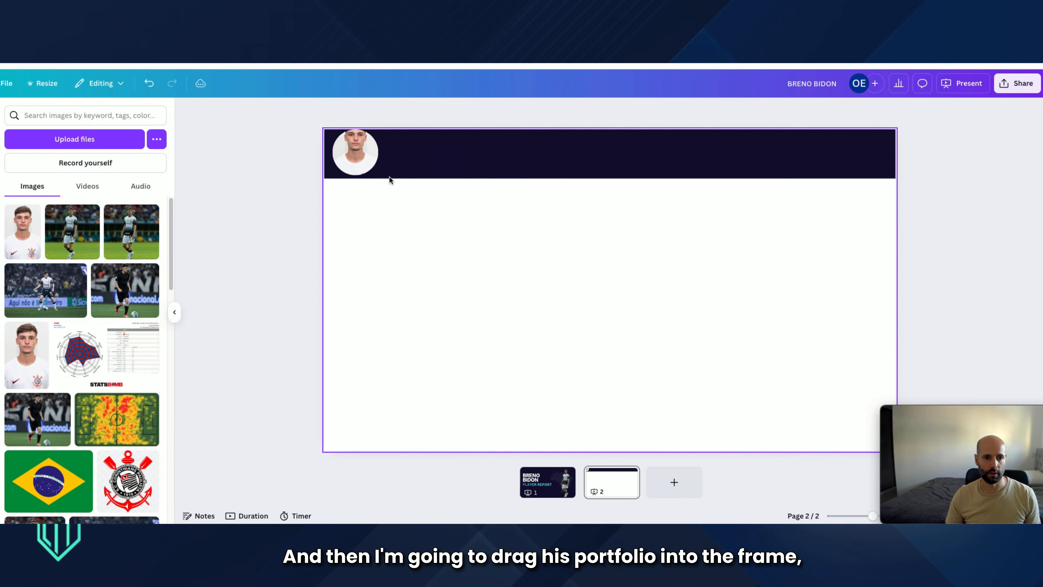
Reposition the portrait photo inside its circular frame so the player's whole face is centred in the circle
{"action": "left_click", "coordinate": [358, 157]}
{"action": "double_click", "coordinate": [358, 157]}
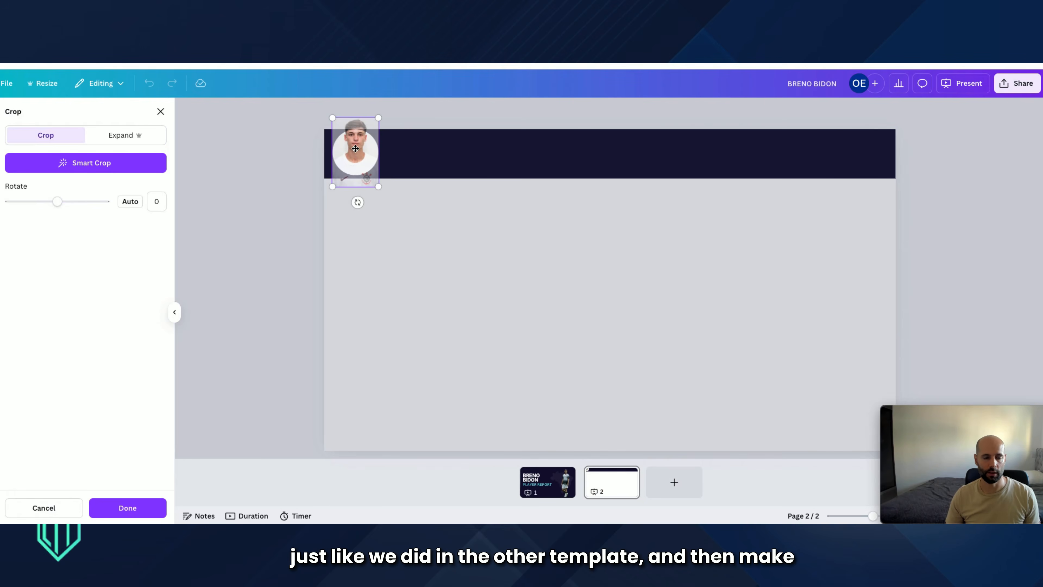
{"action": "left_click_drag", "start_coordinate": [354, 154], "coordinate": [353, 163]}
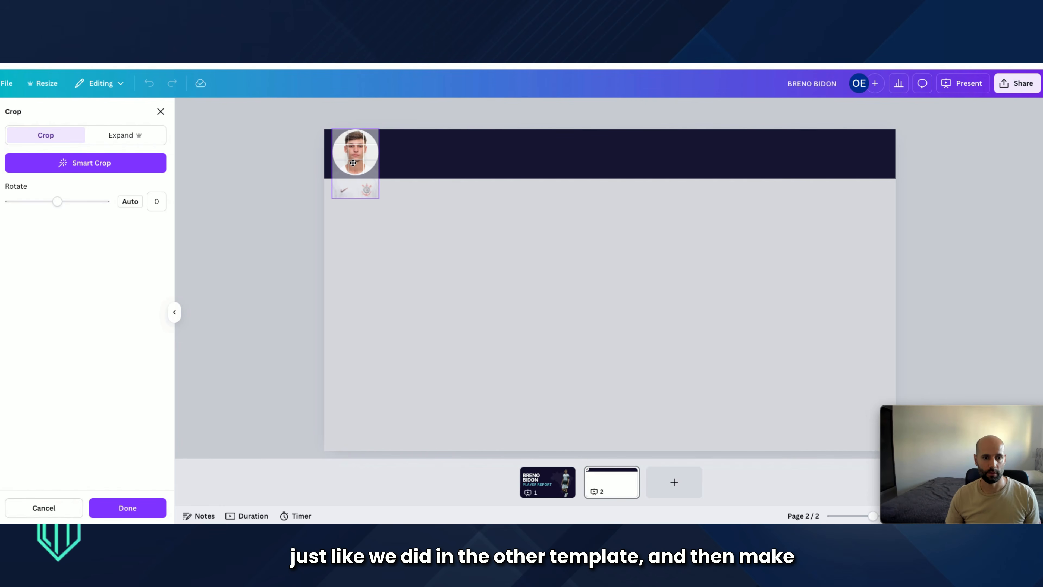
{"action": "left_click", "coordinate": [475, 255]}
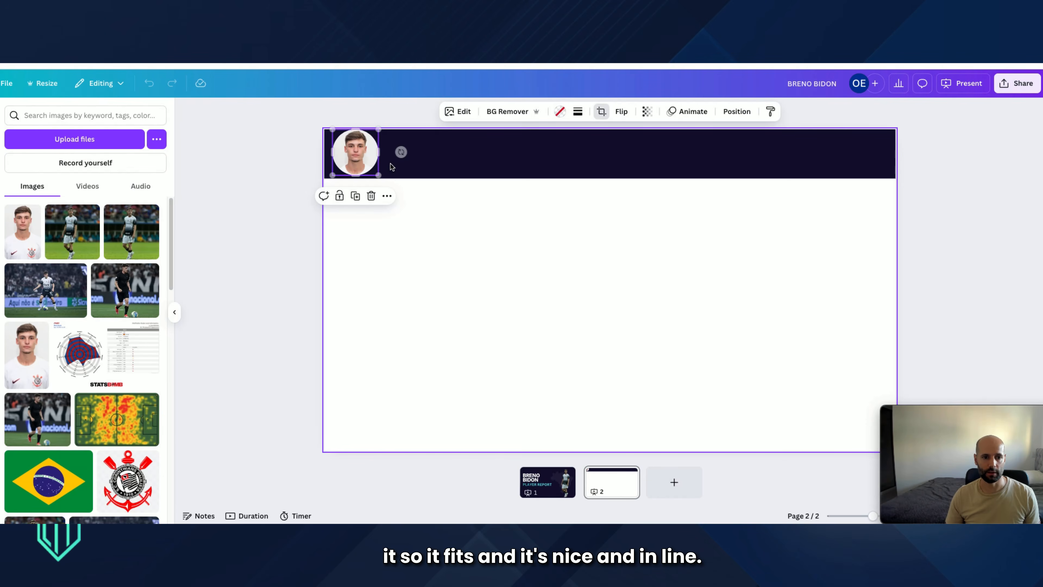
{"action": "left_click", "coordinate": [237, 215]}
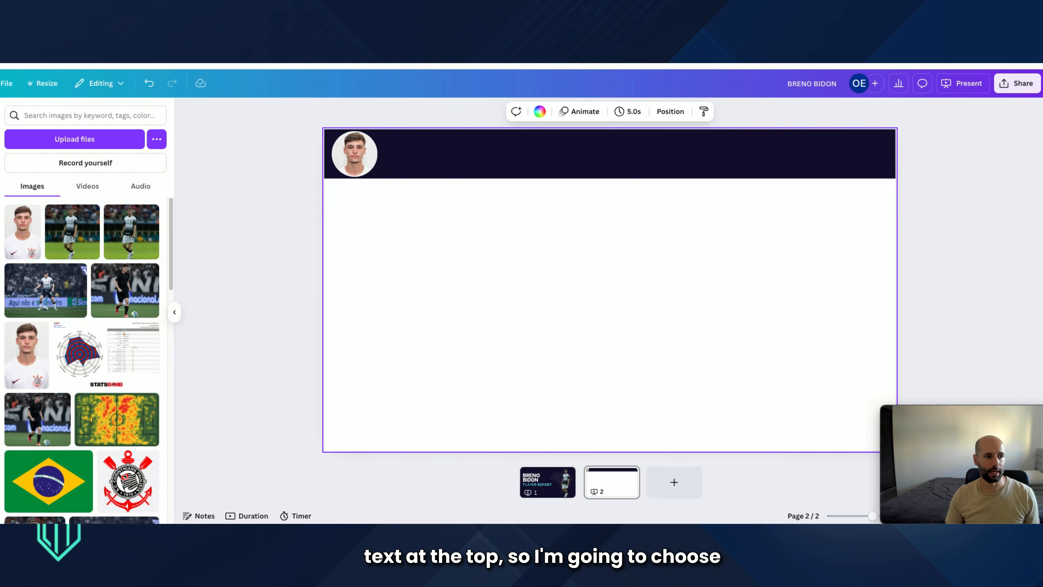
Add a subheading to page 2 with the text BRENO BIDON
{"action": "left_click", "coordinate": [1, 188]}
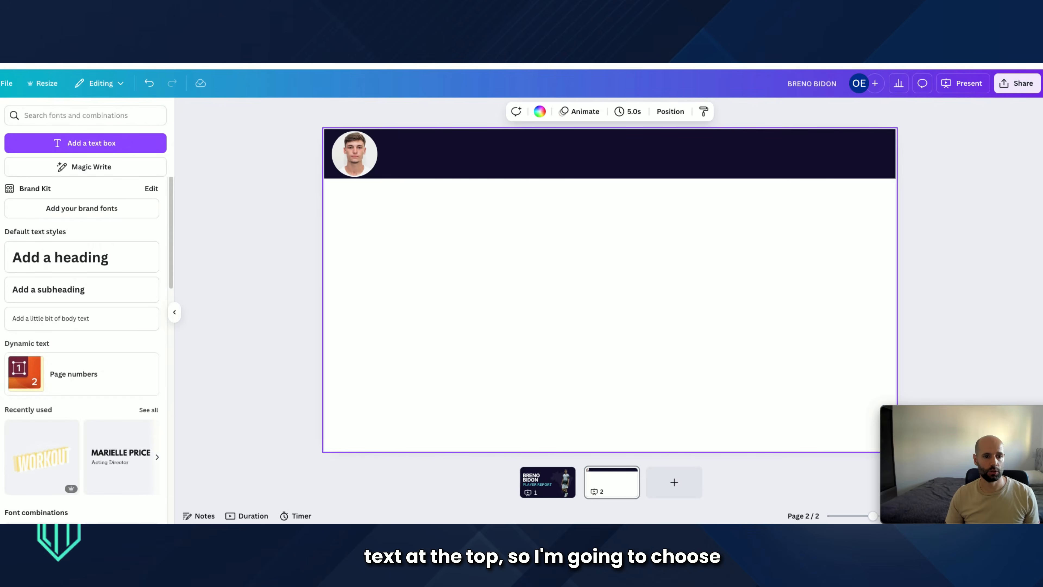
{"action": "left_click", "coordinate": [71, 290]}
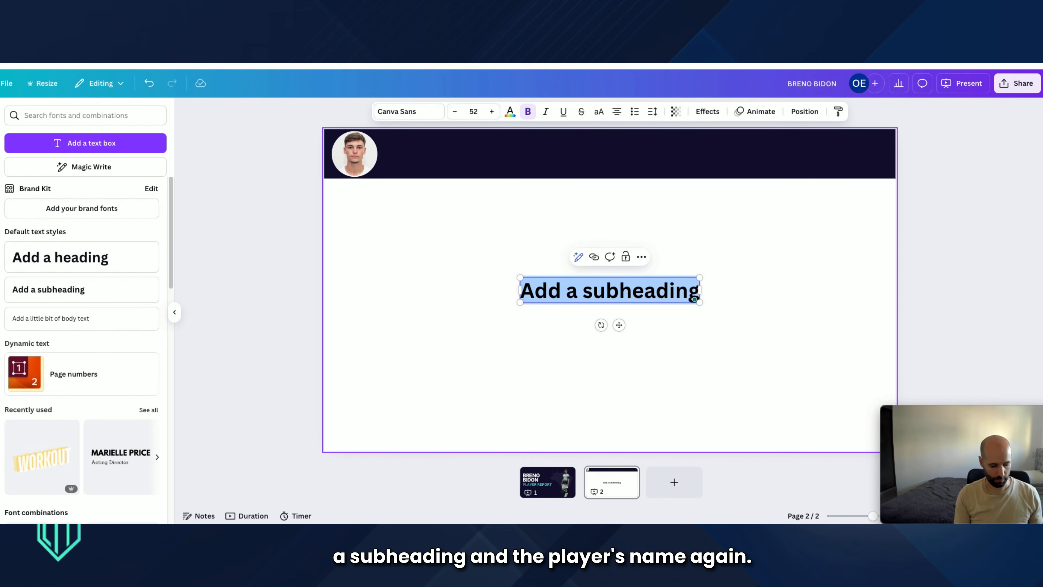
{"action": "type", "text": "BRENO B"}
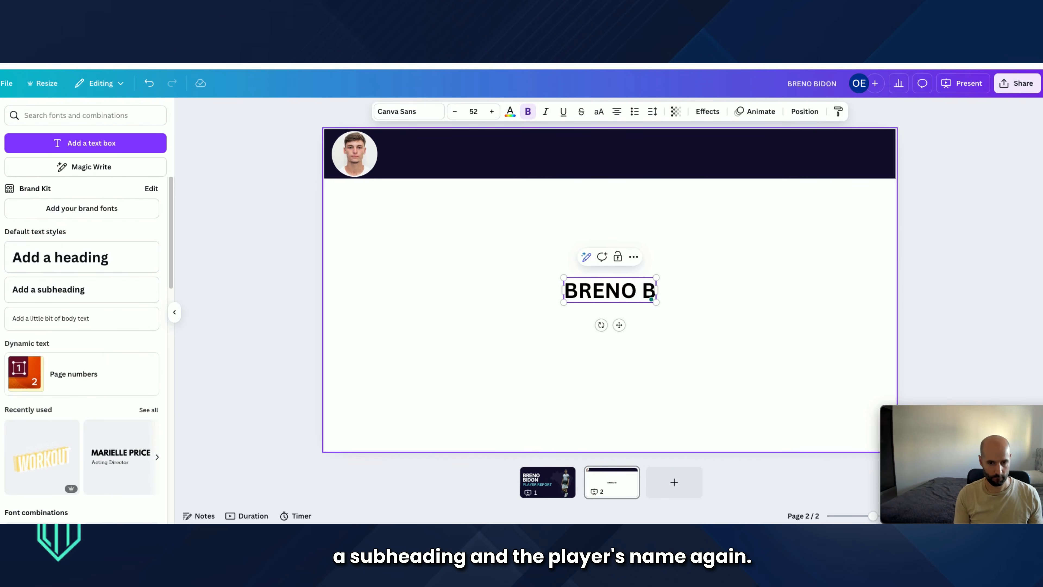
{"action": "type", "text": "IDON"}
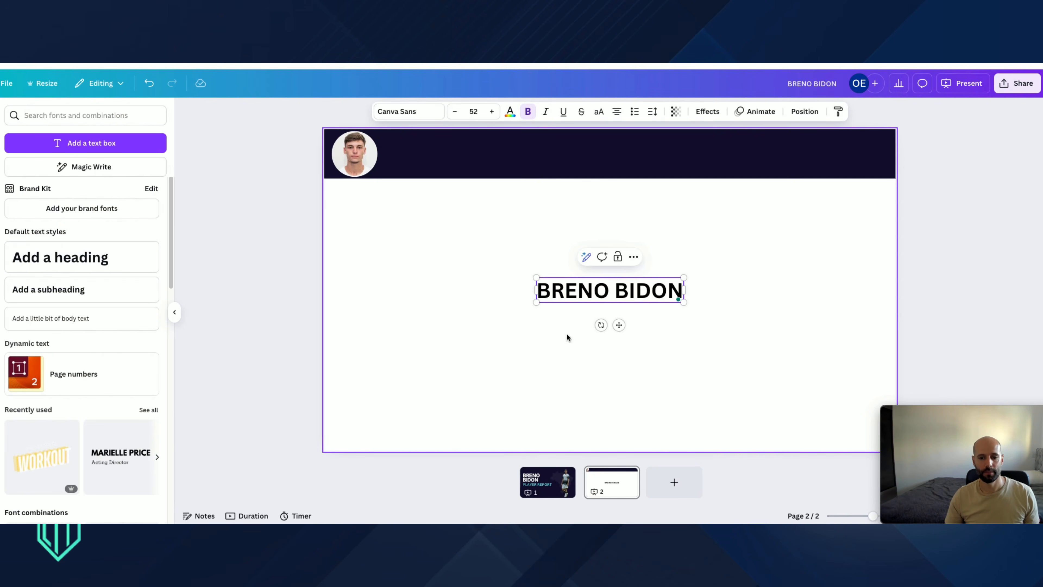
Place the name beside the portrait in white Active Heart size 42, with a green size 28 PLAYER REPORT line beneath it
{"action": "left_click_drag", "start_coordinate": [571, 292], "coordinate": [412, 145]}
{"action": "double_click", "coordinate": [412, 145]}
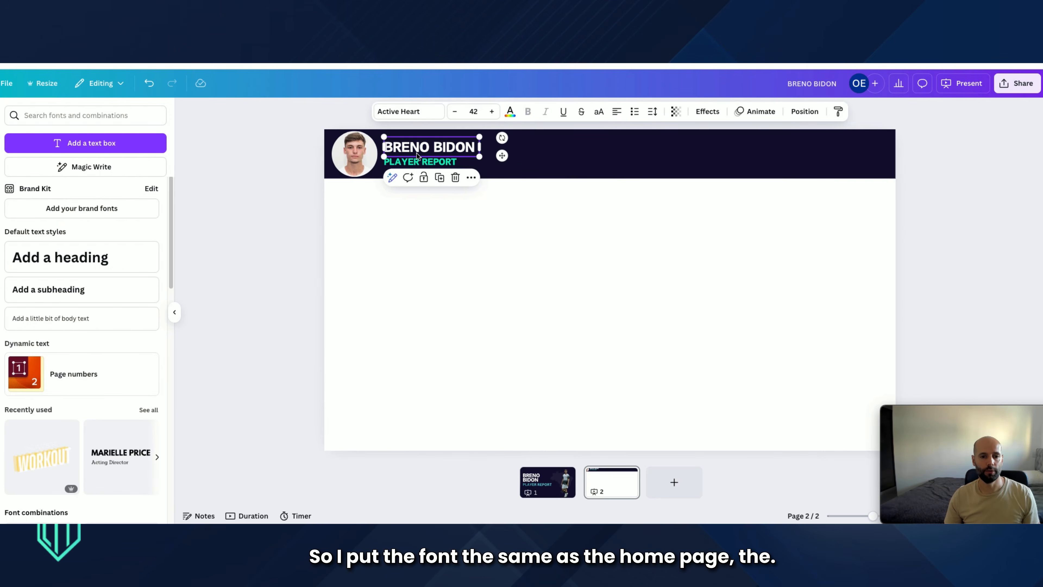
{"action": "left_click", "coordinate": [412, 161]}
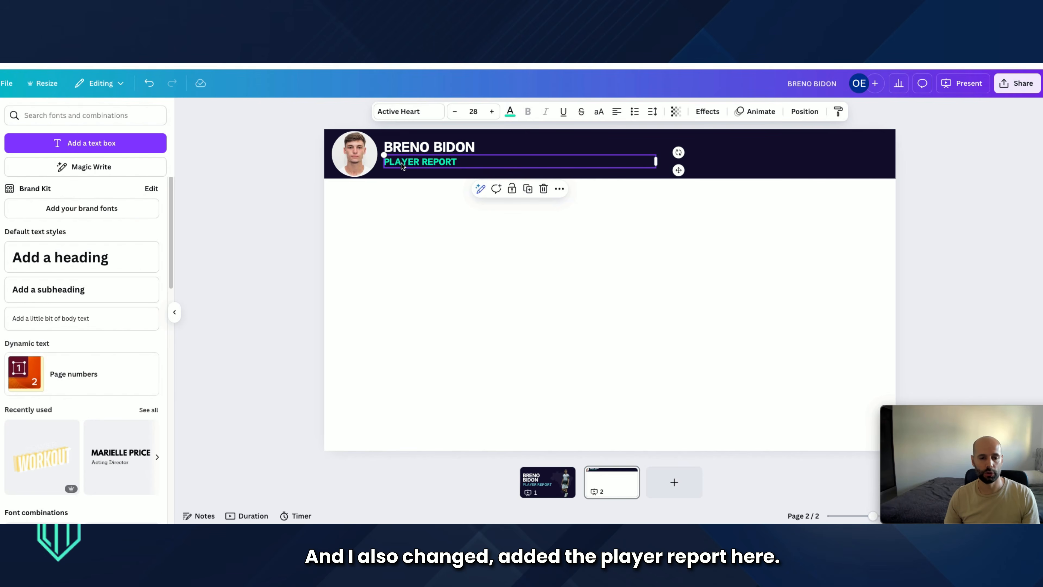
{"action": "left_click", "coordinate": [482, 186]}
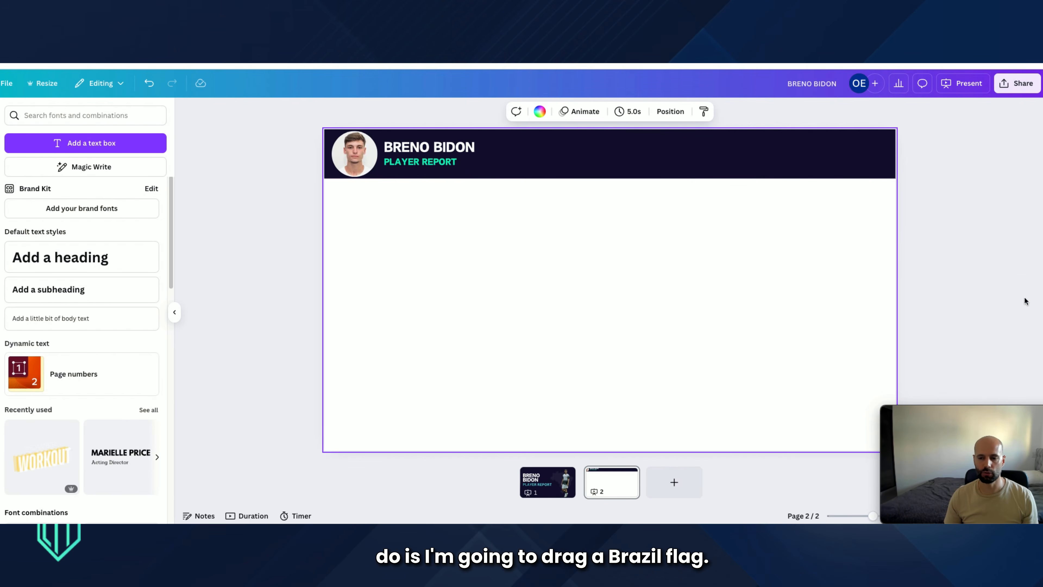
Add the Brazil flag and the Corinthians crest side by side at the right end of the header band
{"action": "left_click_drag", "start_coordinate": [1025, 301], "coordinate": [655, 218]}
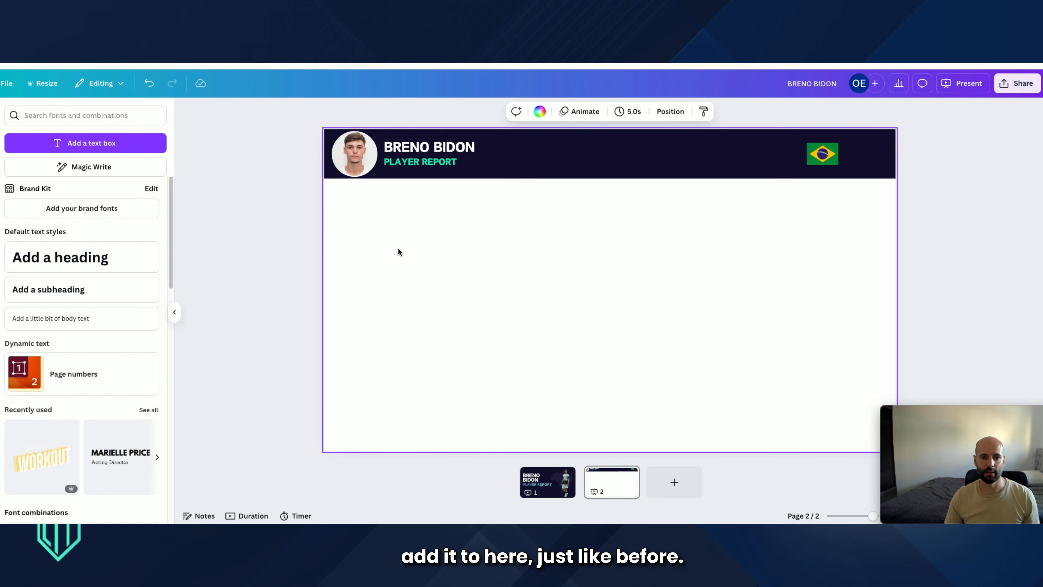
{"action": "key", "text": "ctrl+v"}
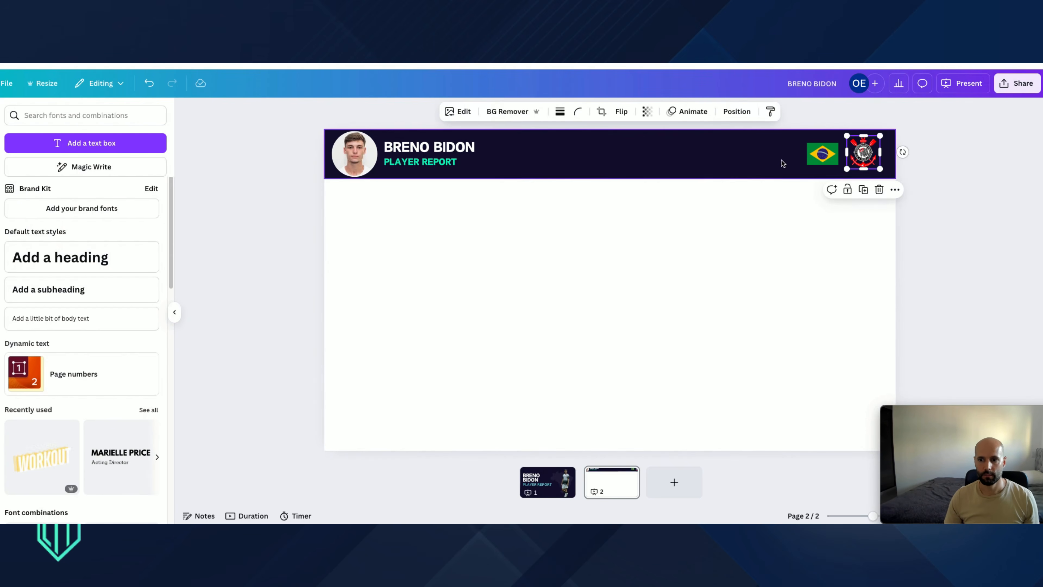
{"action": "left_click", "coordinate": [782, 156]}
{"action": "left_click", "coordinate": [771, 315]}
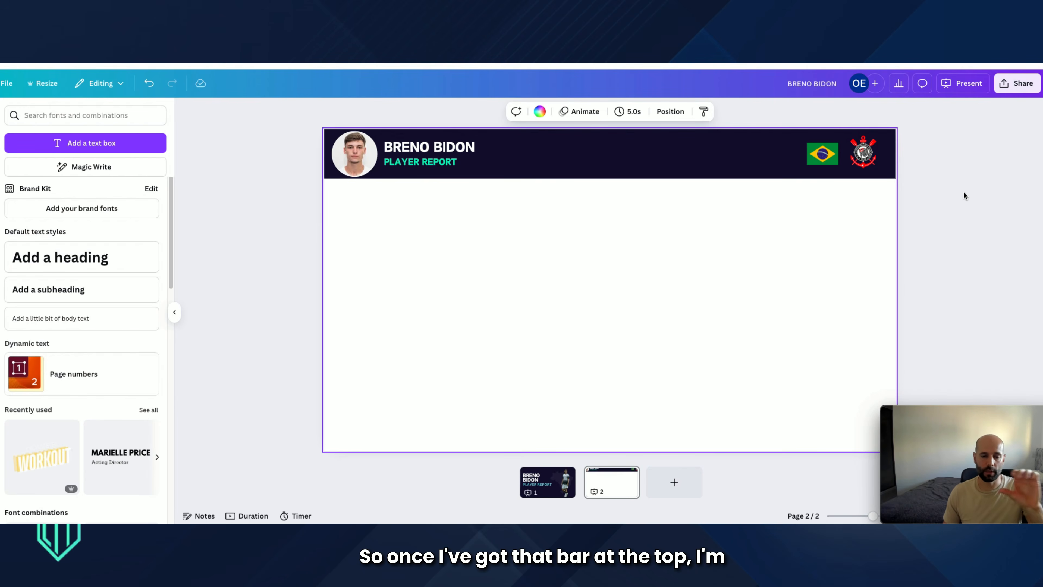
Add a subheading reading PLAYER DATA to page 2 and set its font size to 28
{"action": "left_click", "coordinate": [66, 292]}
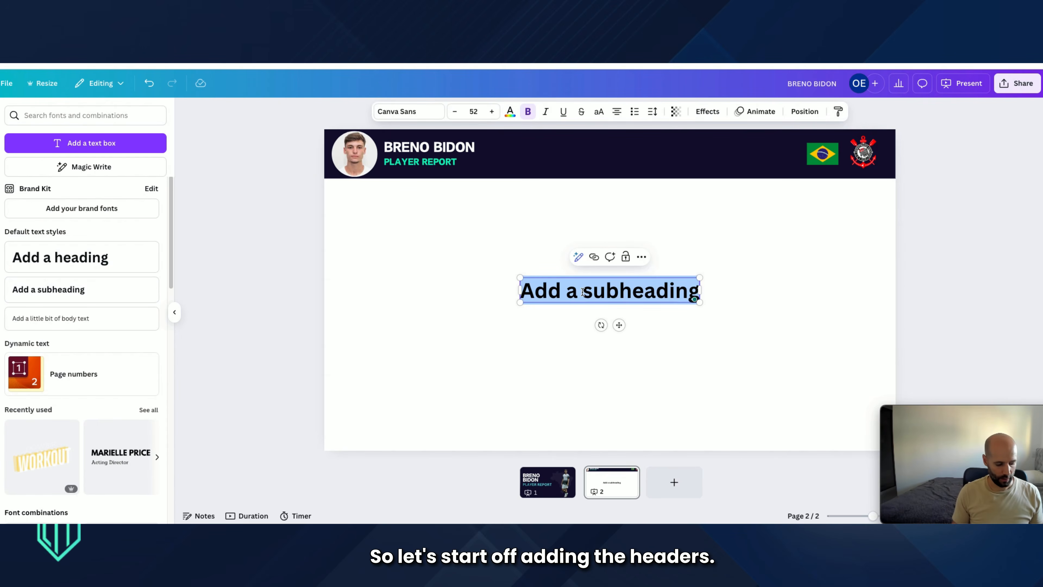
{"action": "type", "text": "PLAYER"}
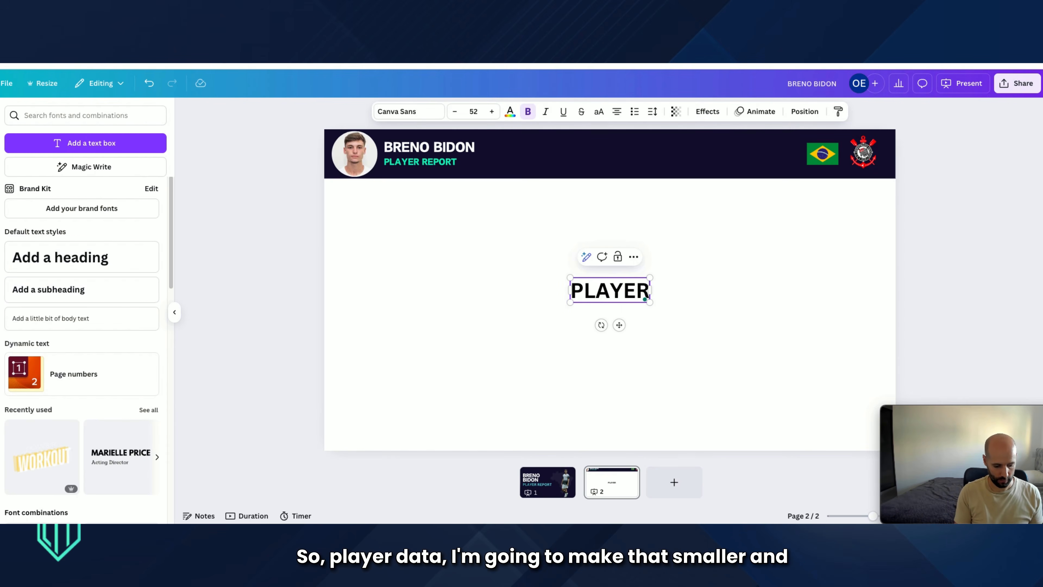
{"action": "type", "text": " DATA"}
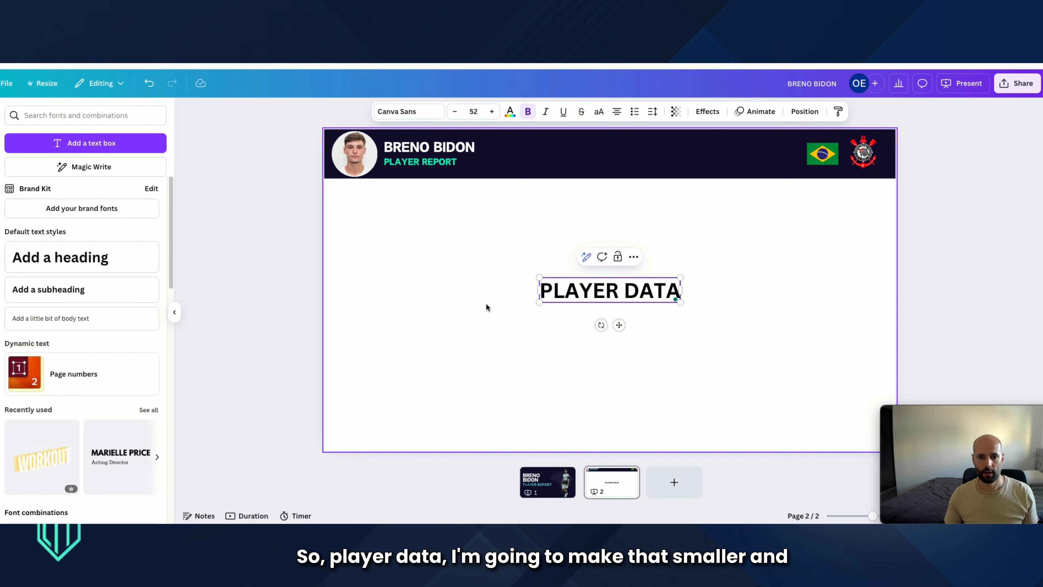
{"action": "left_click", "coordinate": [475, 115]}
{"action": "type", "text": "2"}
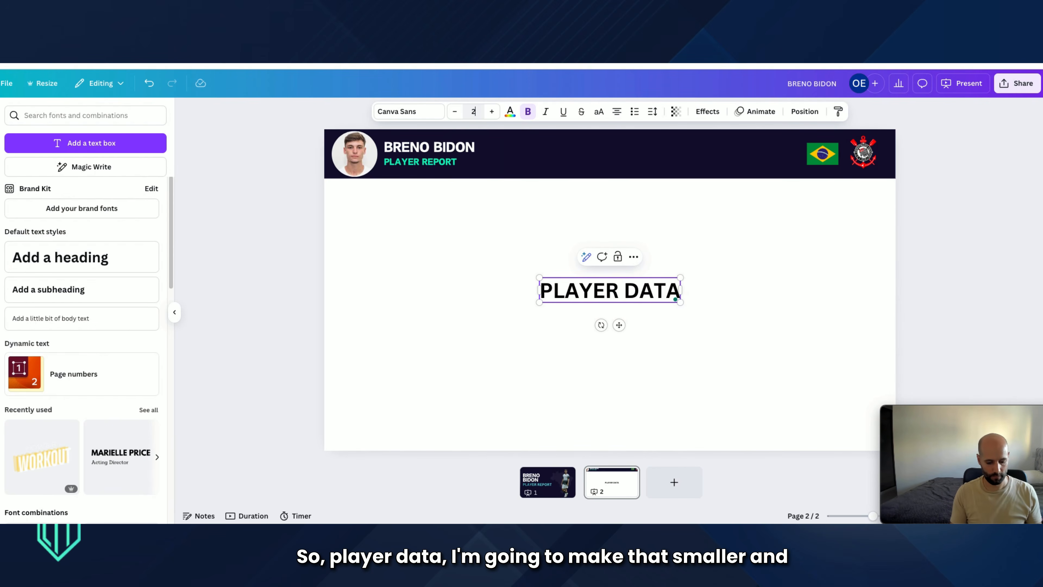
{"action": "type", "text": "8"}
{"action": "key", "text": "Return"}
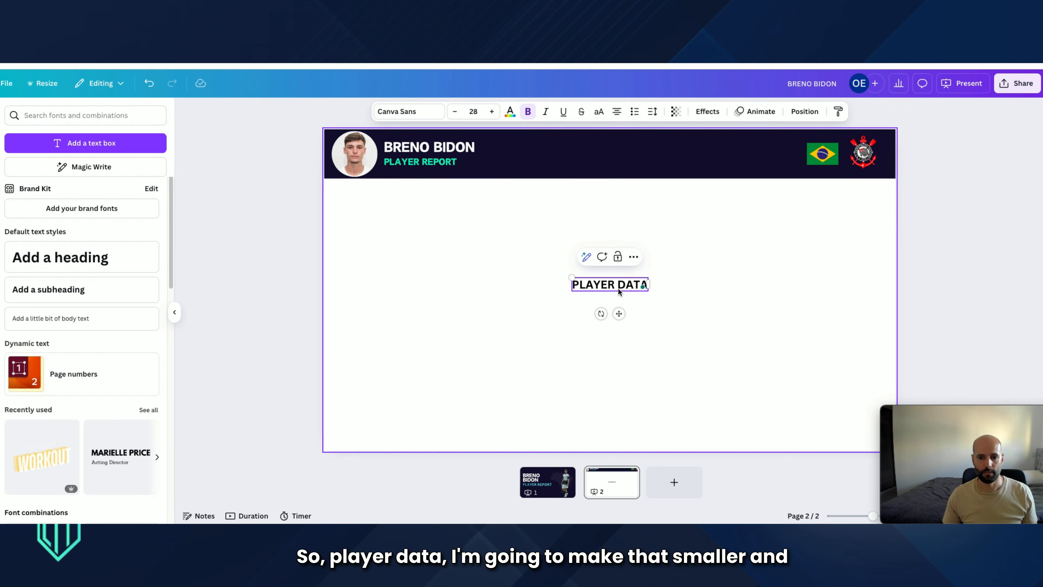
Position the PLAYER DATA heading below the header band, near the left edge of the page
{"action": "left_click", "coordinate": [590, 267]}
{"action": "left_click_drag", "start_coordinate": [610, 284], "coordinate": [392, 211]}
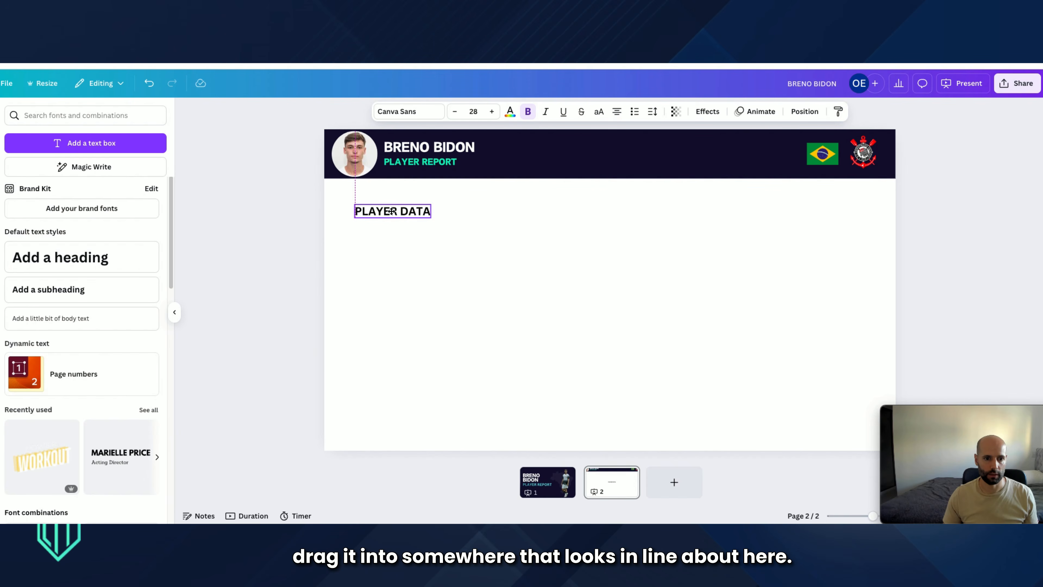
{"action": "left_click", "coordinate": [498, 230]}
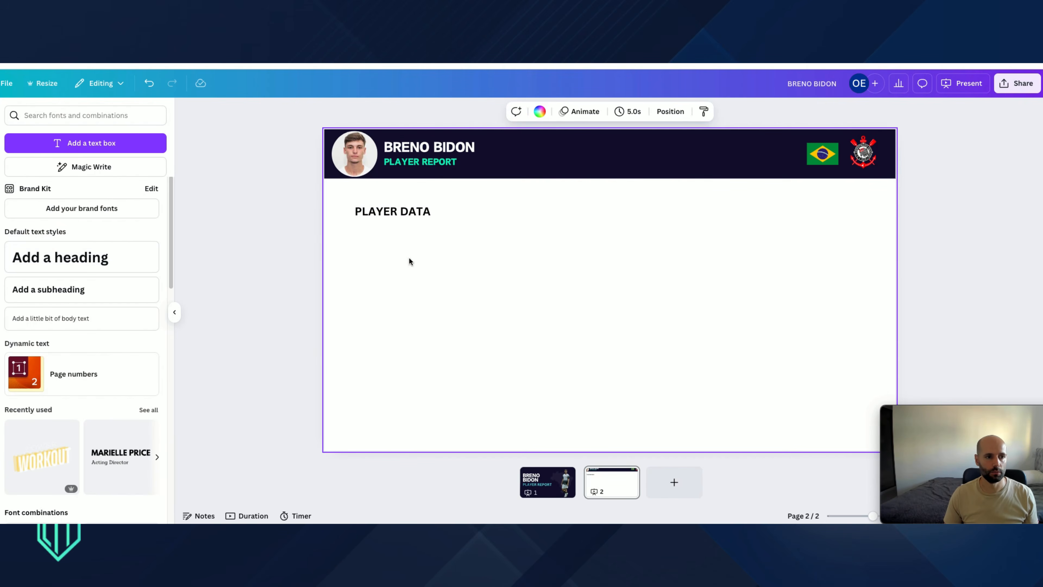
Add another subheading text box with the labels "Name:" and "Date of Birth:" on separate lines
{"action": "left_click", "coordinate": [49, 289]}
{"action": "key", "text": "BackSpace"}
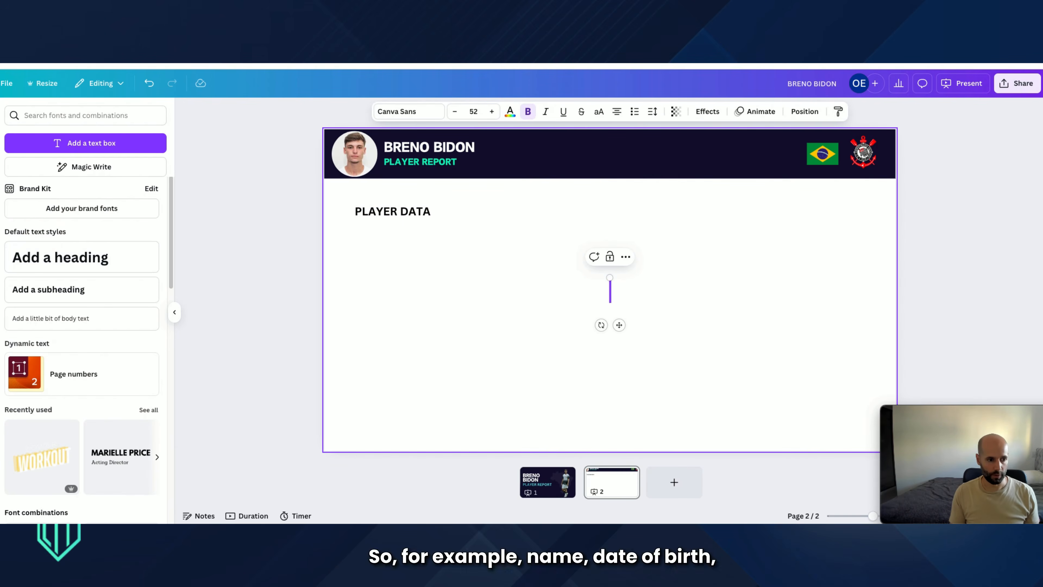
{"action": "type", "text": "Name:"}
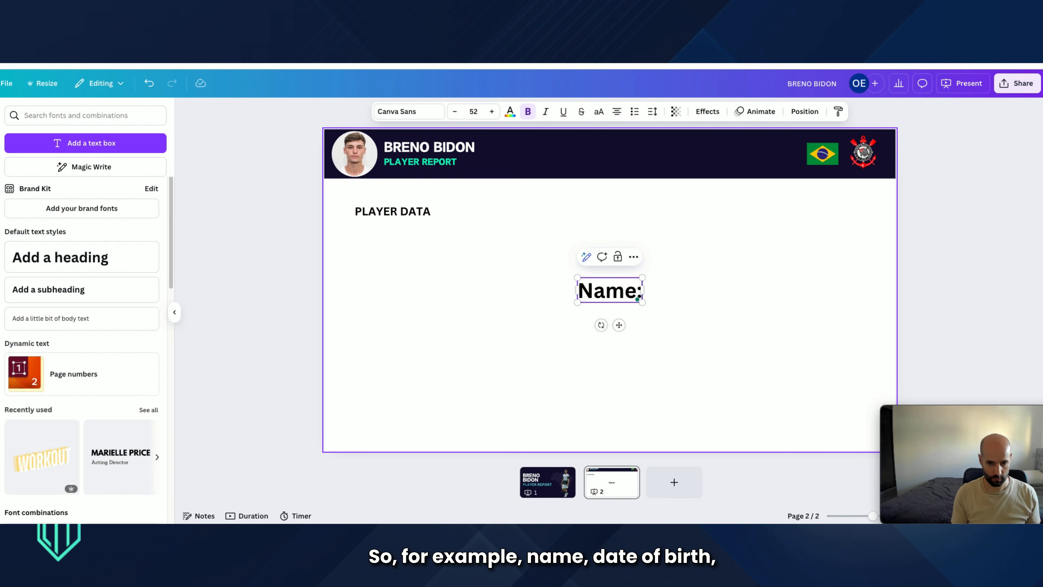
{"action": "key", "text": "Return"}
{"action": "type", "text": "Dat"}
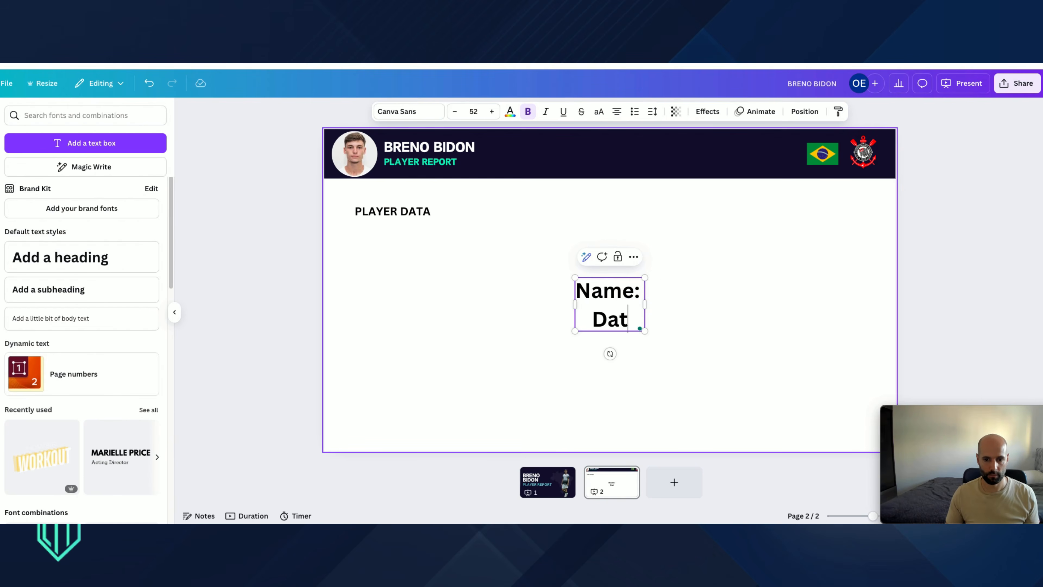
{"action": "type", "text": "e of Borth:"}
{"action": "key", "text": "BackSpace"}
{"action": "key", "text": "BackSpace"}
{"action": "key", "text": "BackSpace"}
{"action": "key", "text": "BackSpace"}
{"action": "key", "text": "BackSpace"}
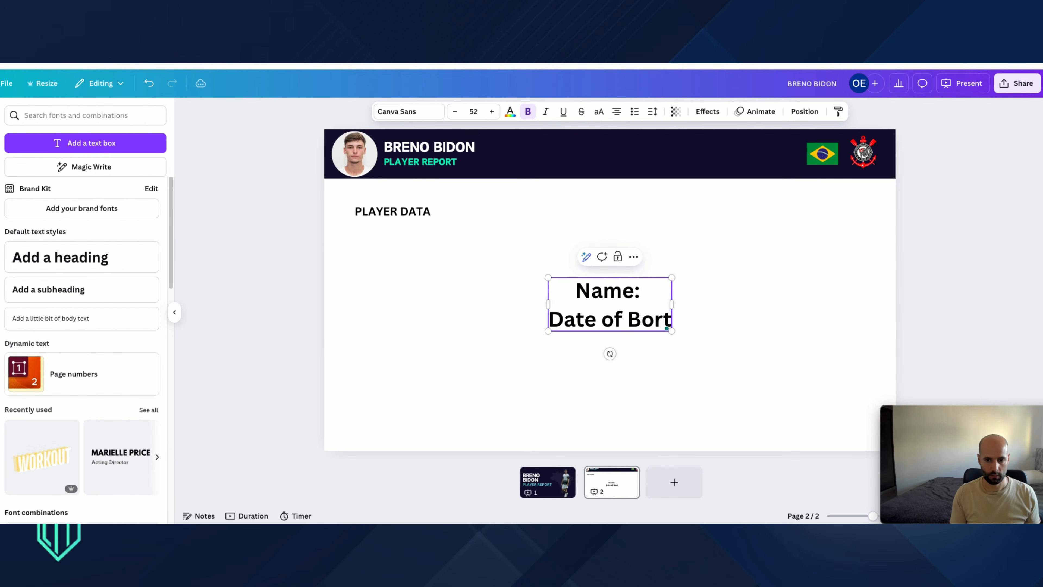
{"action": "type", "text": "irth;"}
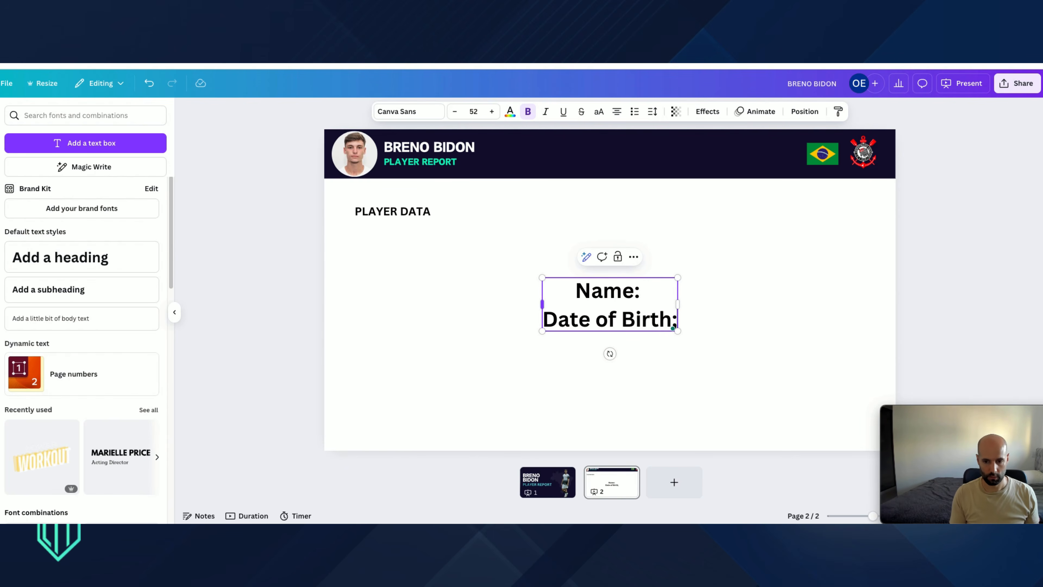
{"action": "key", "text": "BackSpace"}
{"action": "type", "text": ":"}
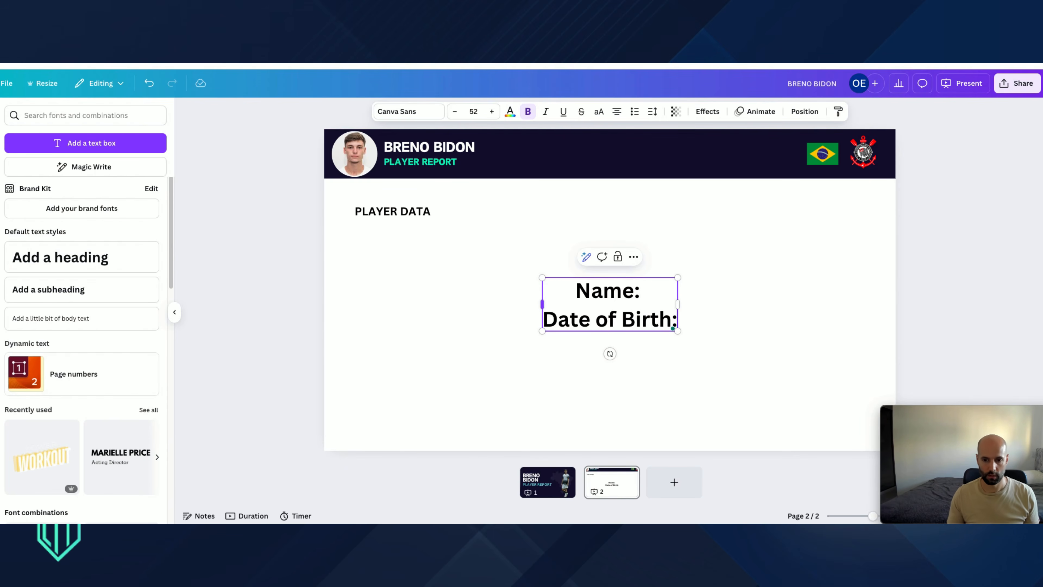
Left-align the Name and Date of Birth labels and set their font size to 18
{"action": "left_click_drag", "start_coordinate": [674, 319], "coordinate": [576, 289]}
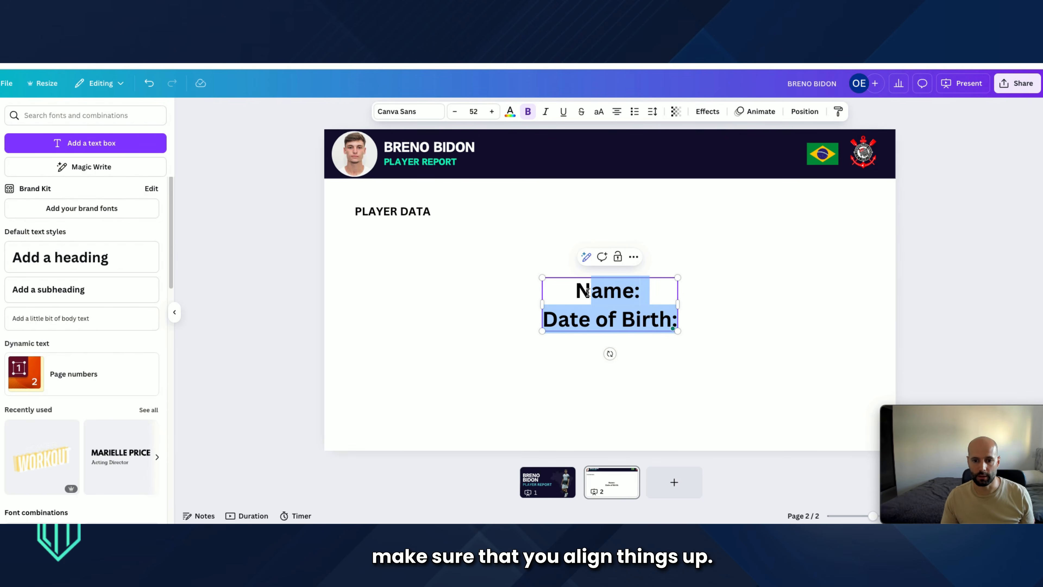
{"action": "left_click", "coordinate": [618, 115]}
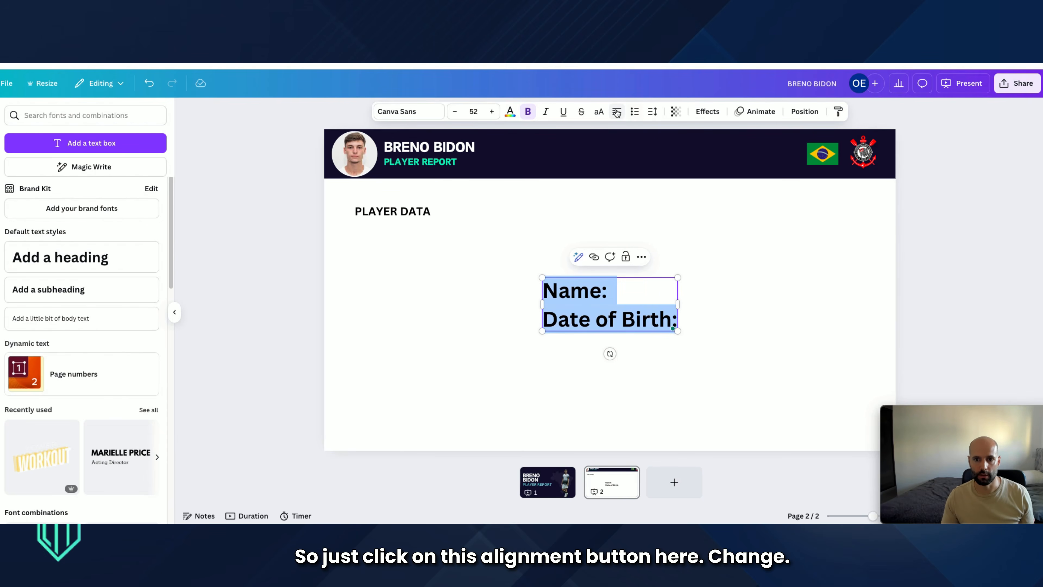
{"action": "left_click", "coordinate": [473, 112]}
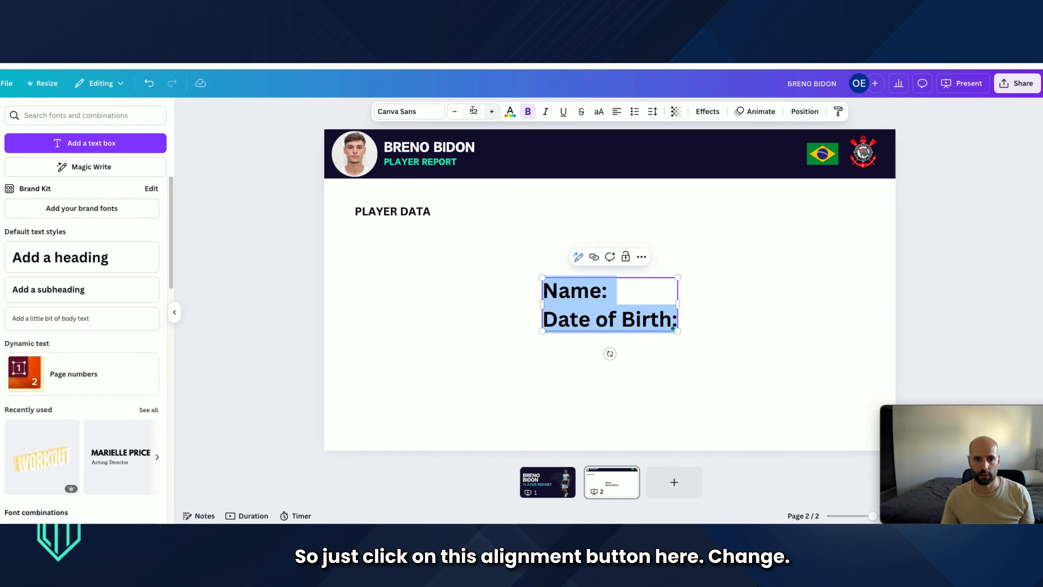
{"action": "type", "text": "18"}
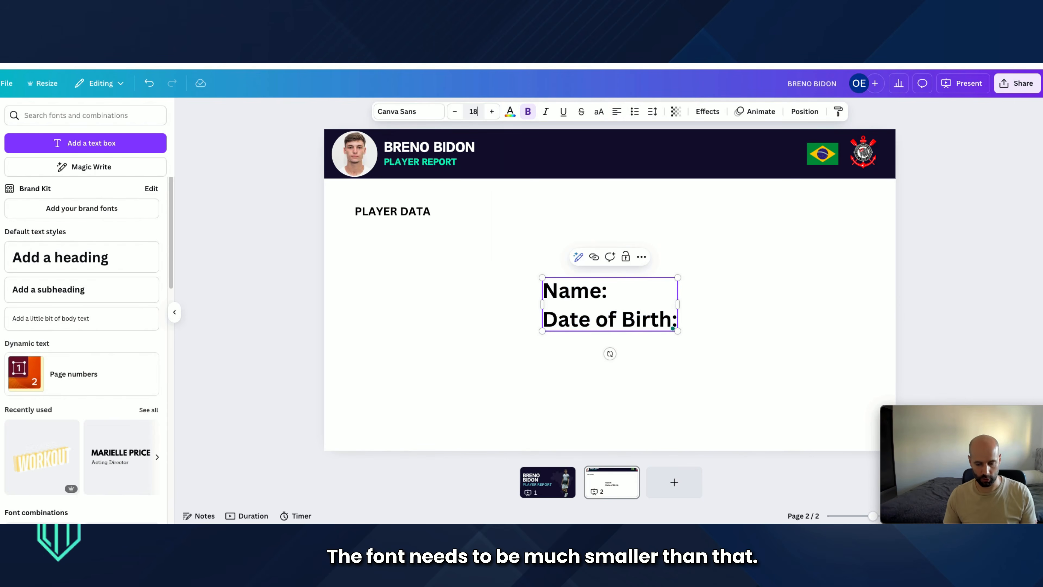
{"action": "key", "text": "Return"}
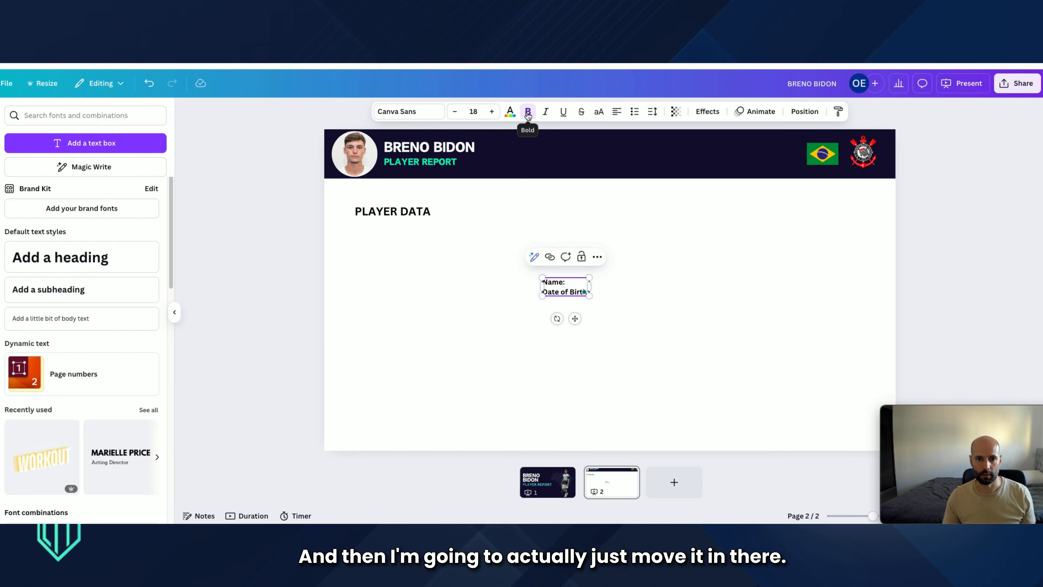
Move the labels under the section heading and complete them as a PLAYER DETAILS list with the player's personal, physical and contract data
{"action": "left_click", "coordinate": [699, 306]}
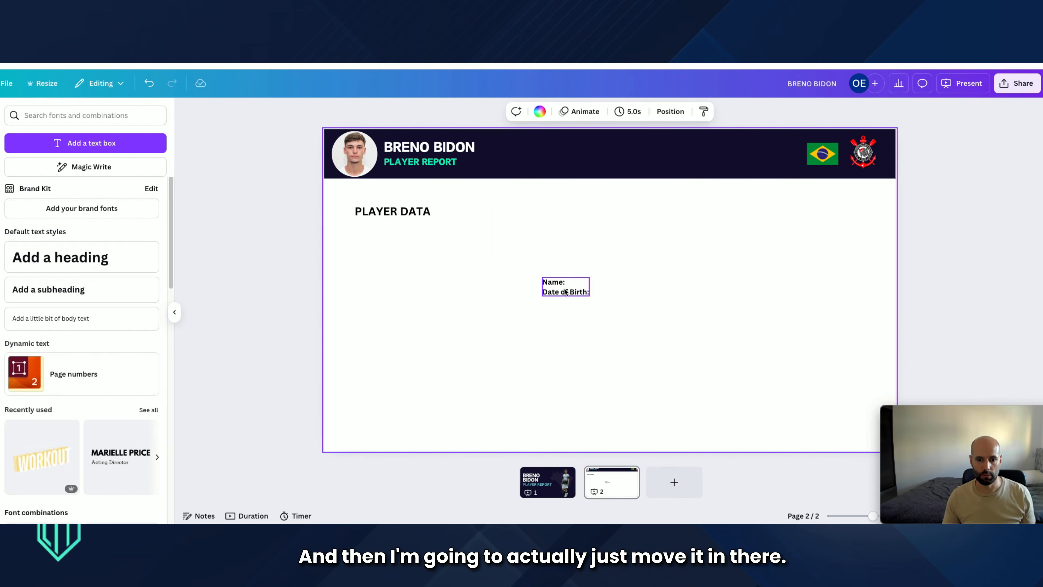
{"action": "left_click_drag", "start_coordinate": [565, 292], "coordinate": [380, 240]}
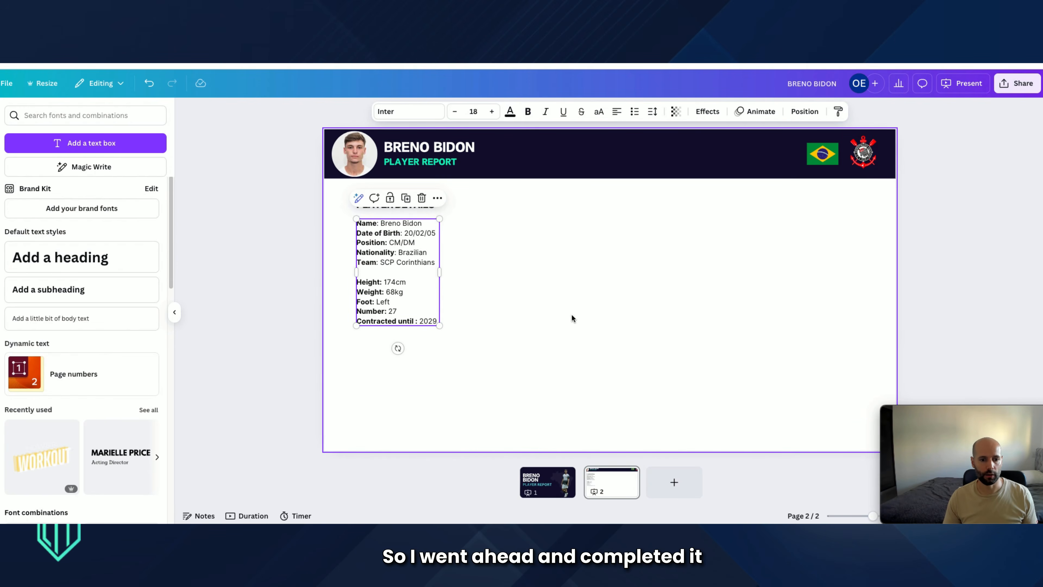
{"action": "left_click", "coordinate": [571, 318]}
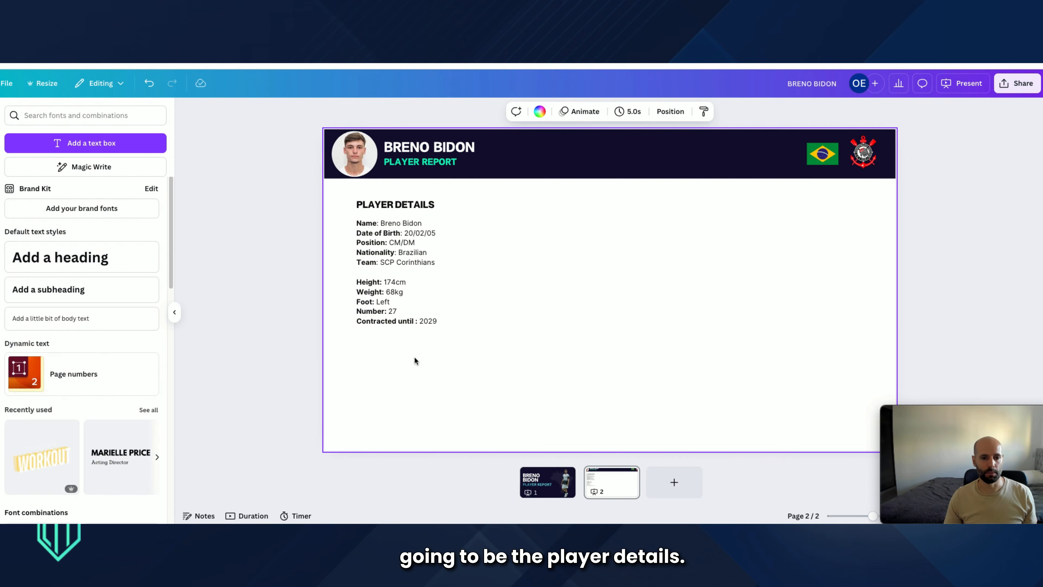
Duplicate the PLAYER DETAILS heading, place the copy below the details list, and retitle it PLAYER DATA
{"action": "left_click", "coordinate": [386, 210]}
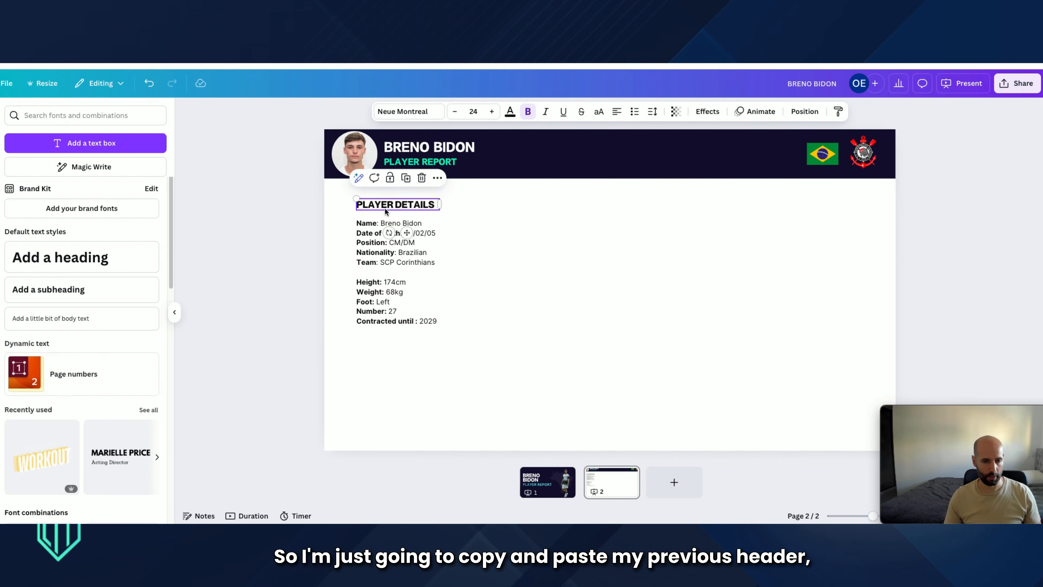
{"action": "key", "text": "ctrl+c"}
{"action": "key", "text": "ctrl+v"}
{"action": "left_click_drag", "start_coordinate": [386, 211], "coordinate": [384, 345]}
{"action": "double_click", "coordinate": [411, 347]}
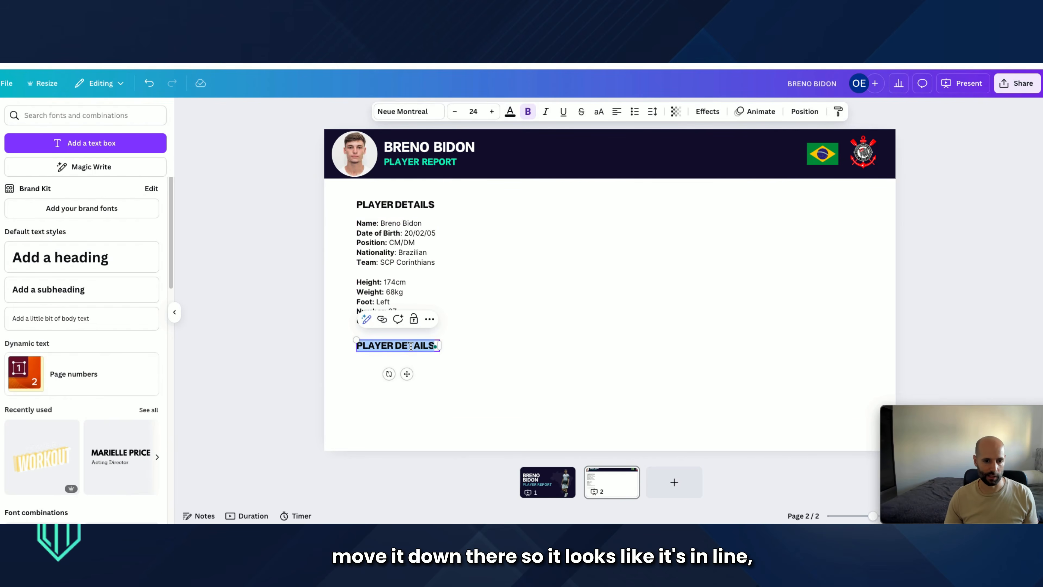
{"action": "double_click", "coordinate": [411, 347]}
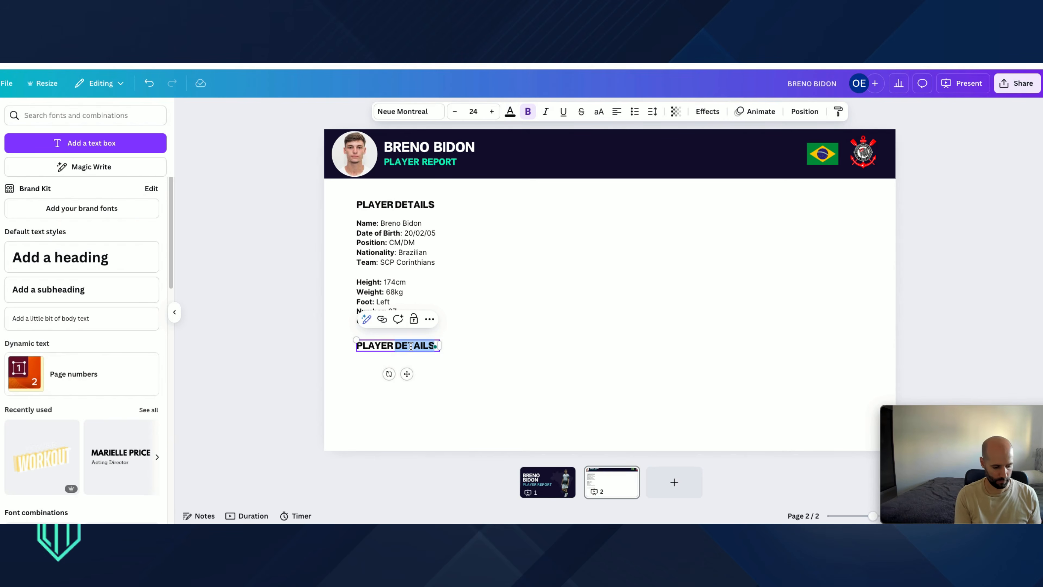
{"action": "type", "text": "DATA"}
{"action": "left_click", "coordinate": [571, 280]}
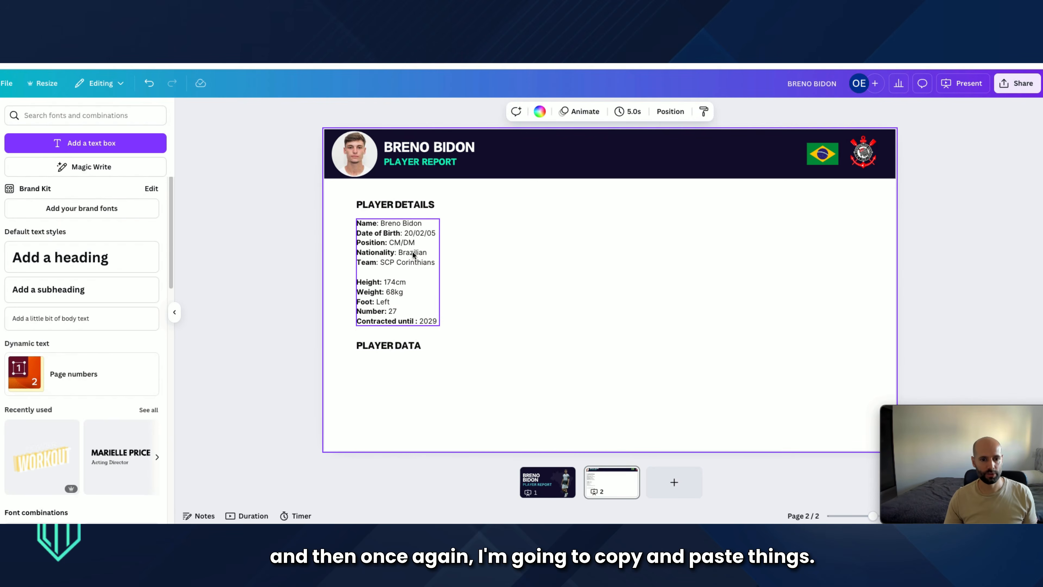
Copy the details list under the lower heading and turn it into PLAYER DATA 2024: Games 29, Starting XI 22, Minutes 1799, Goals 0, Assists 0
{"action": "left_click", "coordinate": [413, 252]}
{"action": "key", "text": "ctrl+c"}
{"action": "key", "text": "ctrl+v"}
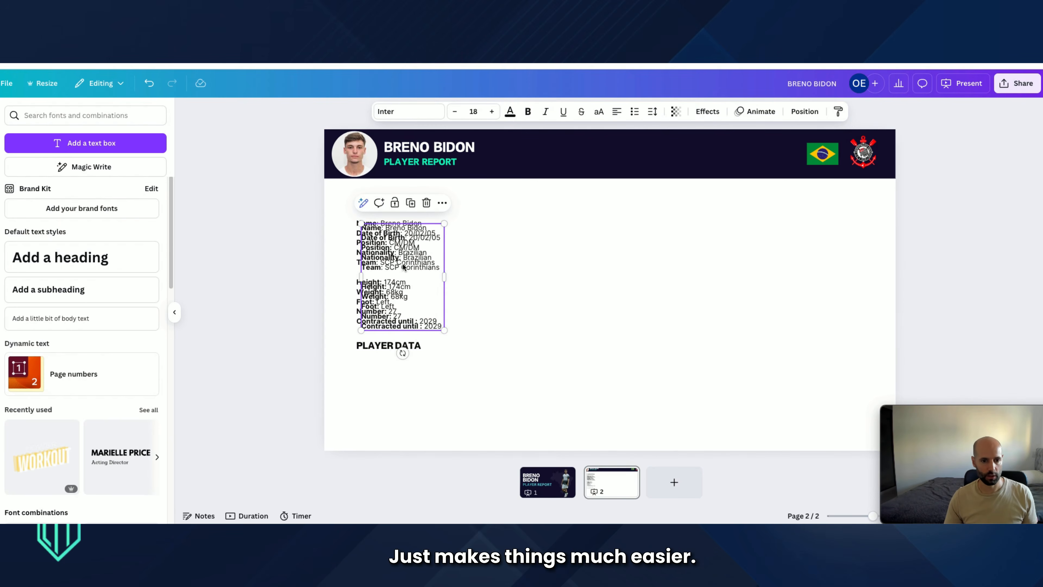
{"action": "left_click_drag", "start_coordinate": [403, 267], "coordinate": [400, 396]}
{"action": "left_click", "coordinate": [505, 322]}
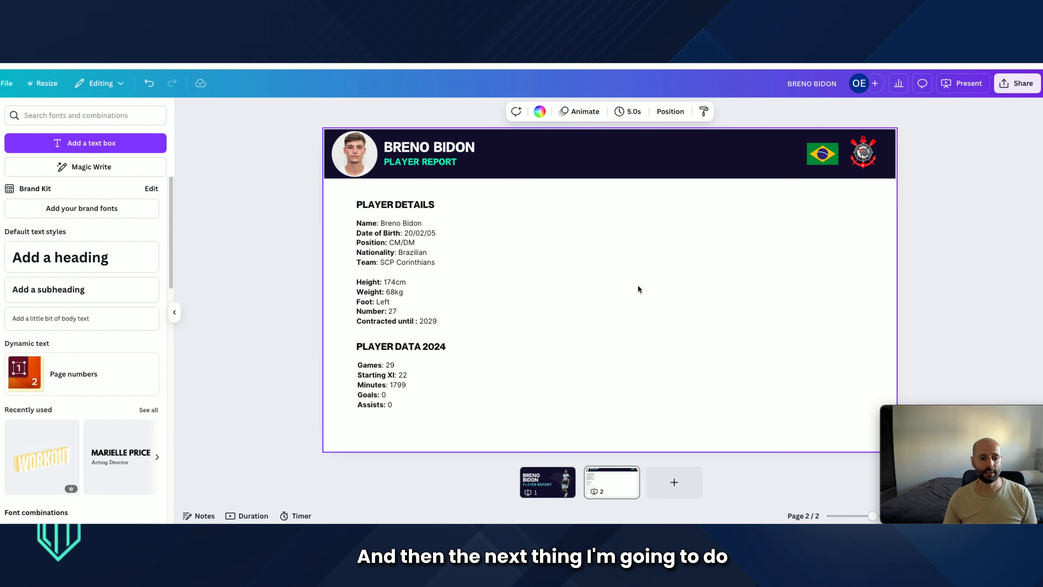
Add a body text box with the data source note "*Brasileirão 2024"
{"action": "left_click", "coordinate": [94, 321]}
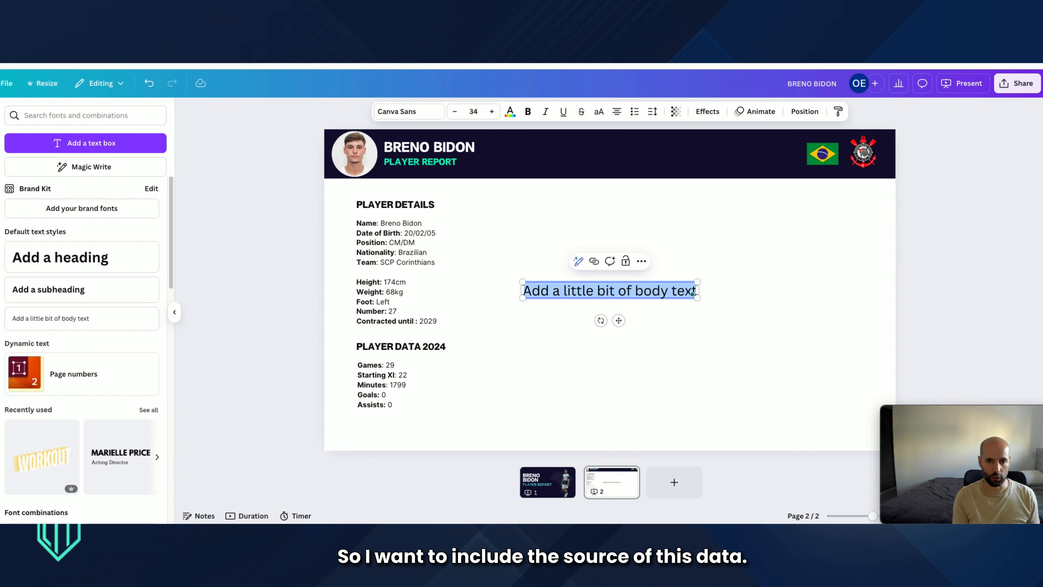
{"action": "type", "text": "*"}
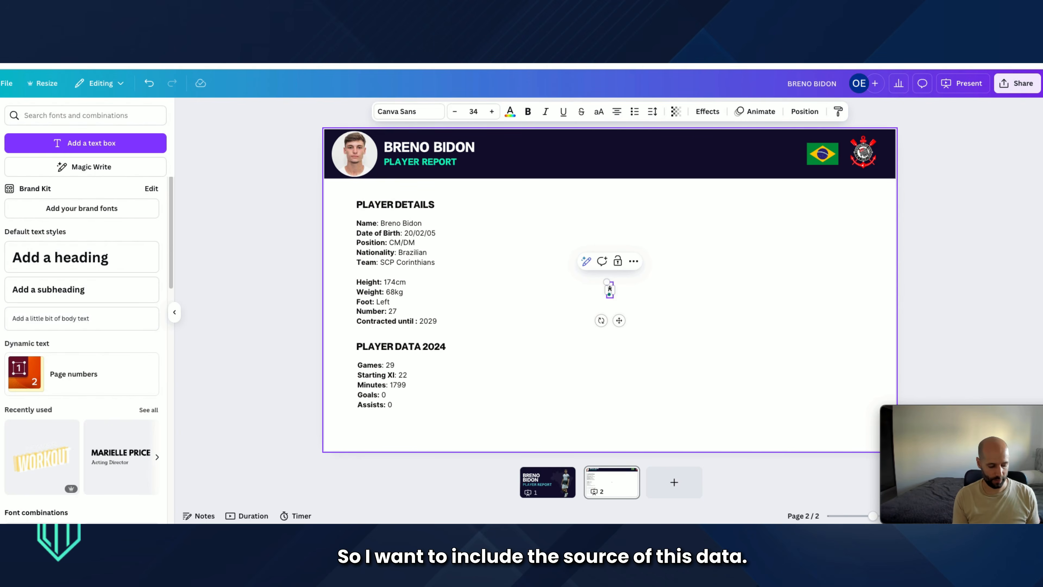
{"action": "type", "text": "Bra"}
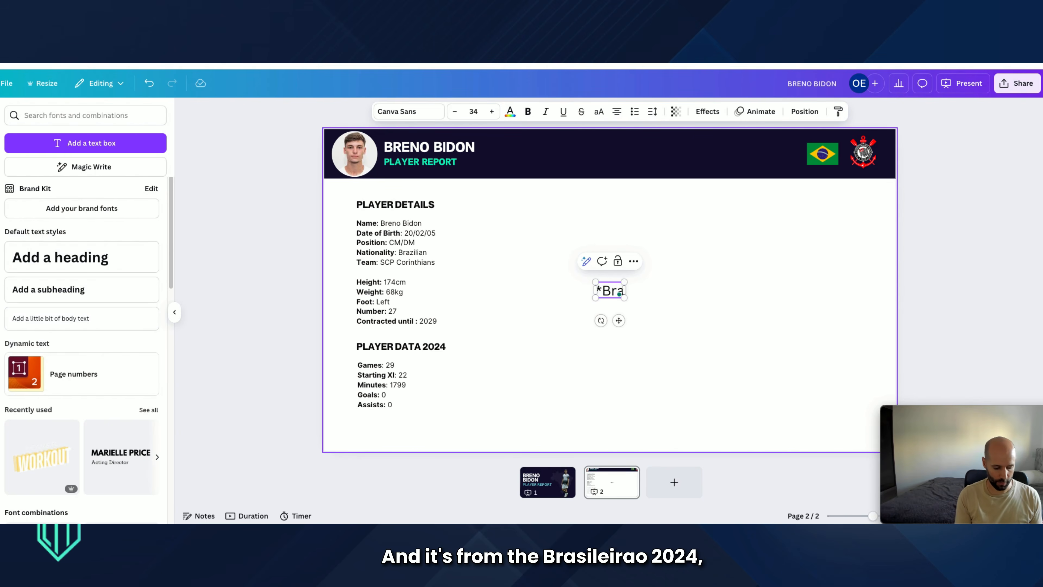
{"action": "type", "text": "sileira"}
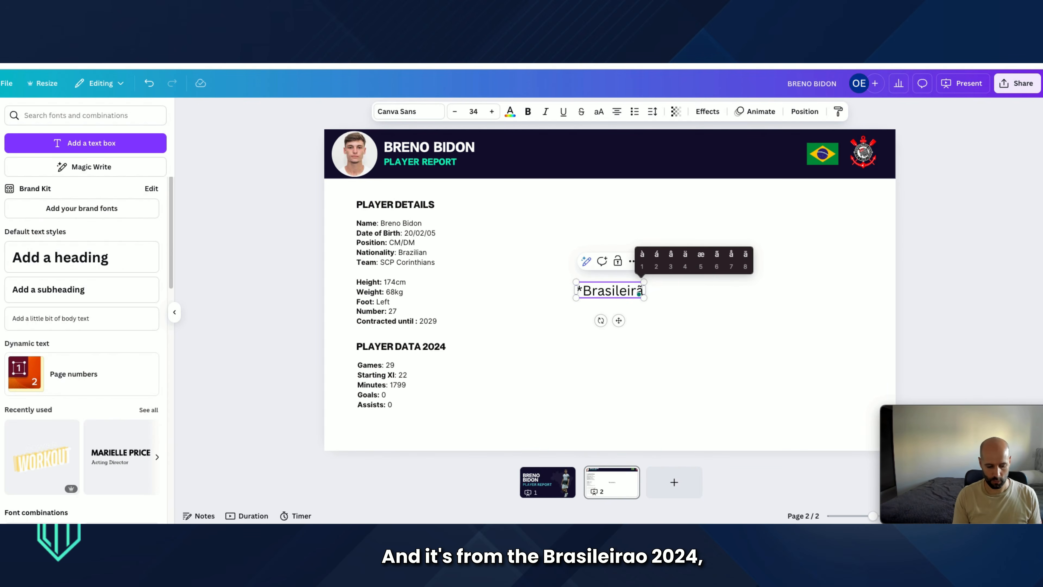
{"action": "type", "text": "6po 202"}
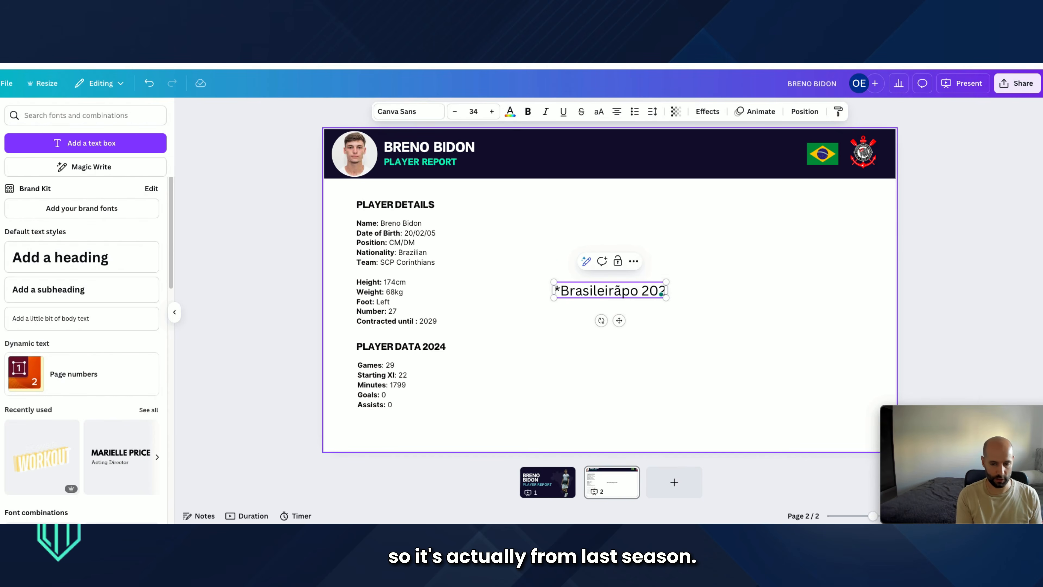
{"action": "type", "text": "4"}
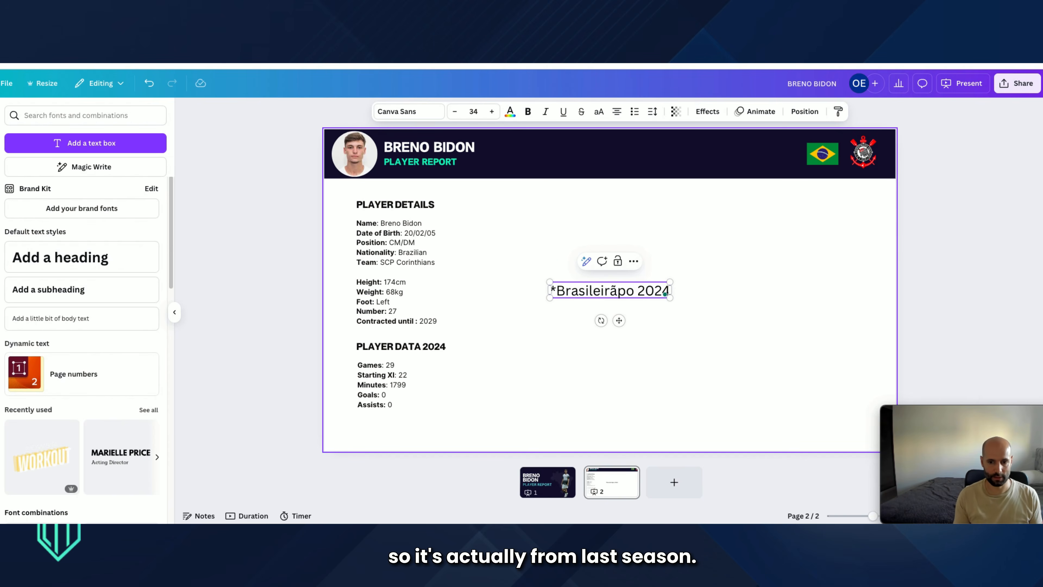
{"action": "left_click", "coordinate": [624, 291]}
{"action": "key", "text": "BackSpace"}
Italicize the whole source note and set its font size to 16
{"action": "key", "text": "ctrl+a"}
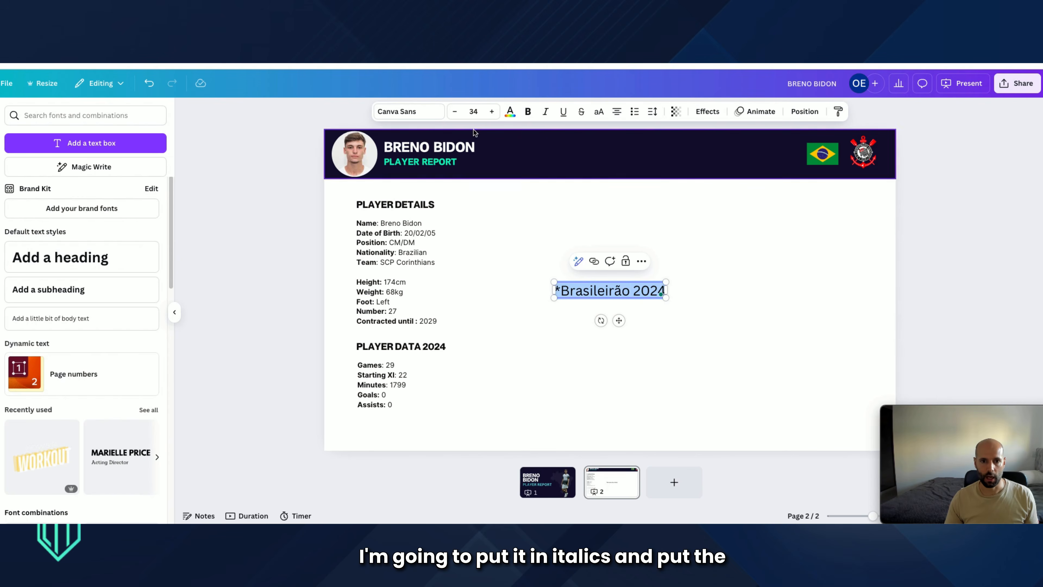
{"action": "left_click", "coordinate": [545, 111]}
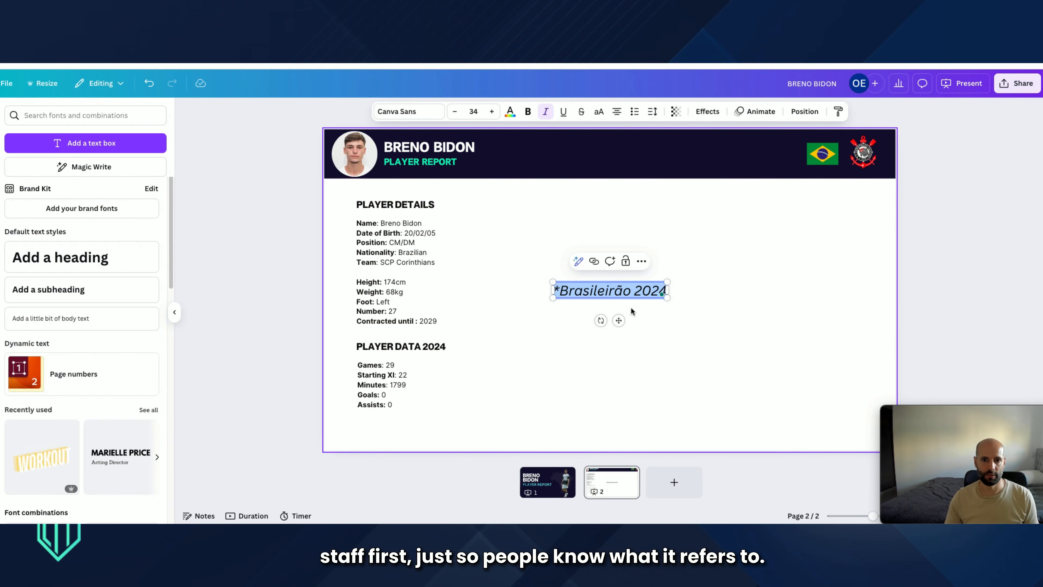
{"action": "left_click", "coordinate": [475, 111]}
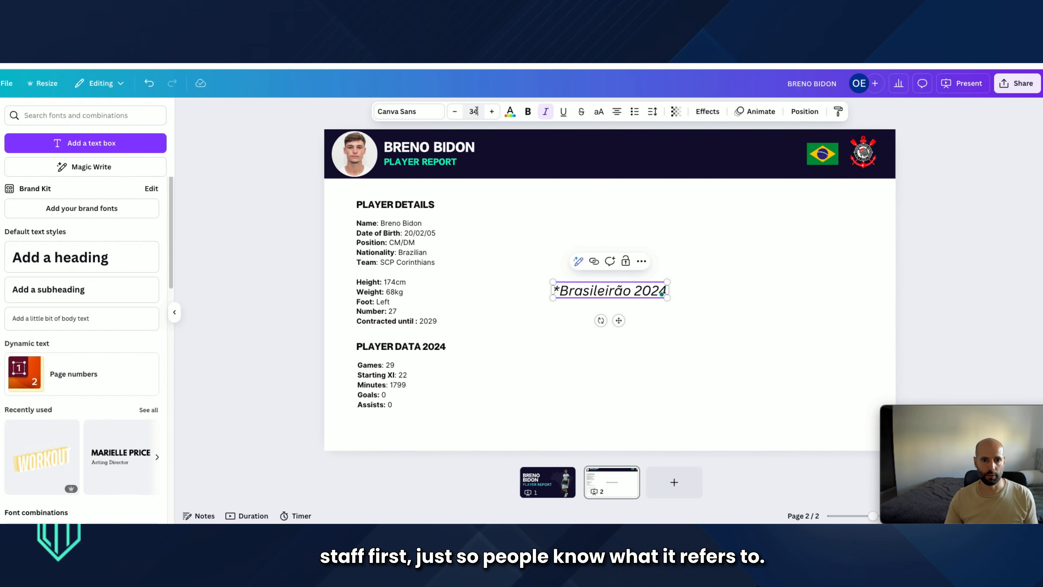
{"action": "double_click", "coordinate": [476, 110]}
{"action": "type", "text": "16"}
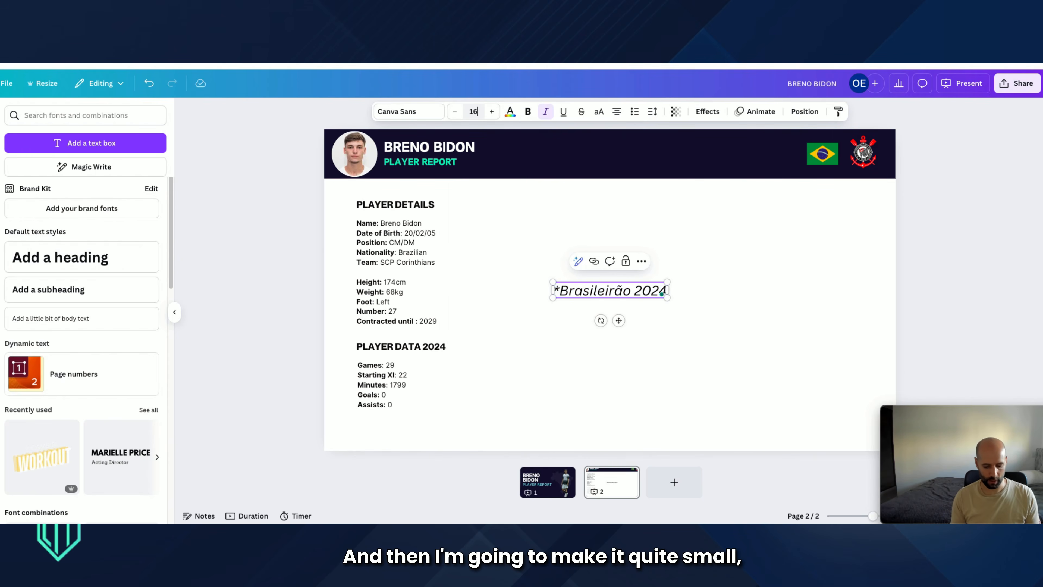
{"action": "key", "text": "Return"}
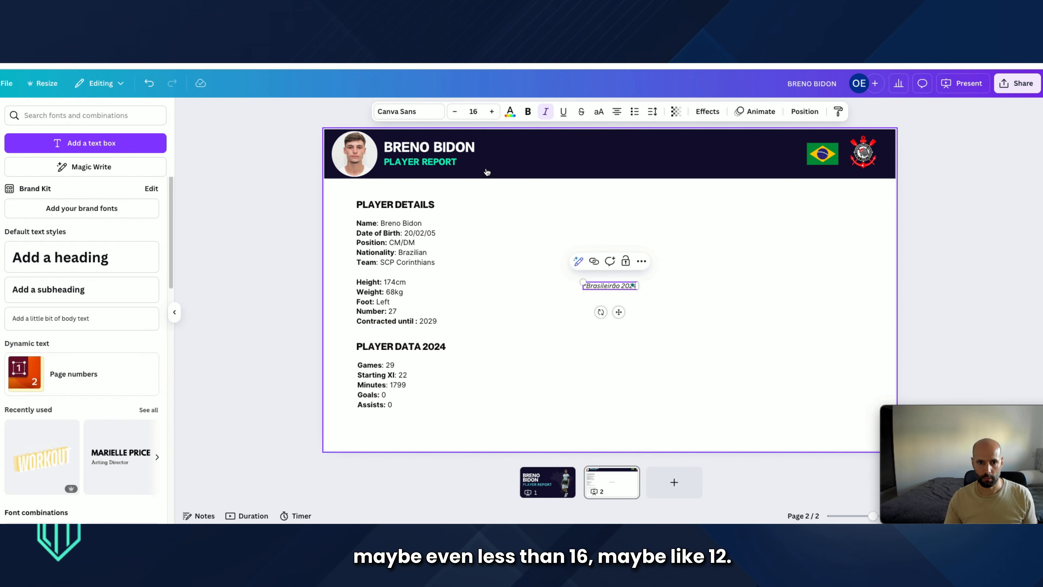
Reduce the source note to font size 12 and place it below the player data as "*Brasileirao Serie A"
{"action": "type", "text": "12"}
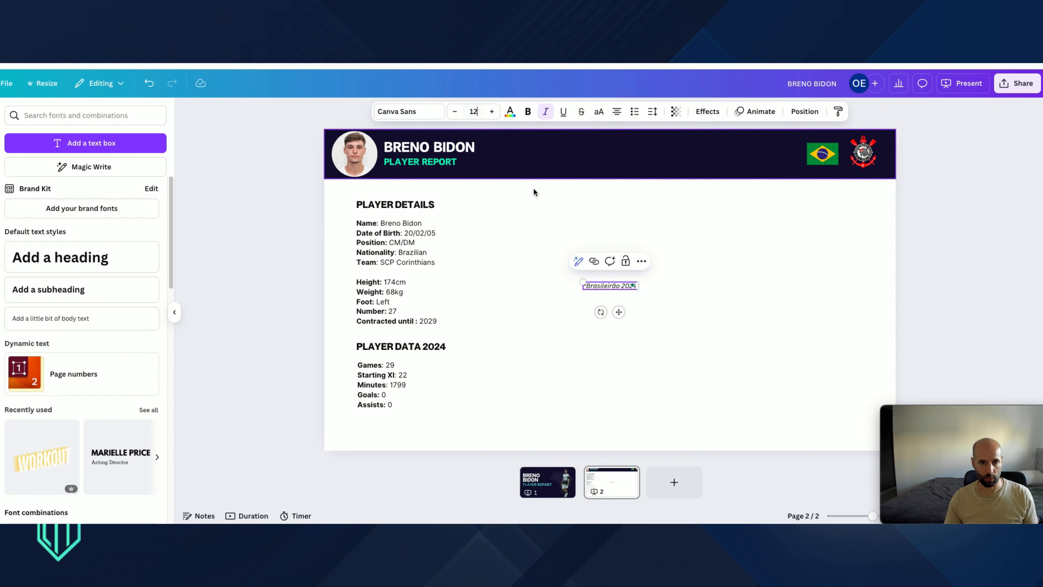
{"action": "left_click", "coordinate": [533, 192]}
{"action": "left_click_drag", "start_coordinate": [607, 285], "coordinate": [377, 417]}
{"action": "left_click", "coordinate": [531, 390]}
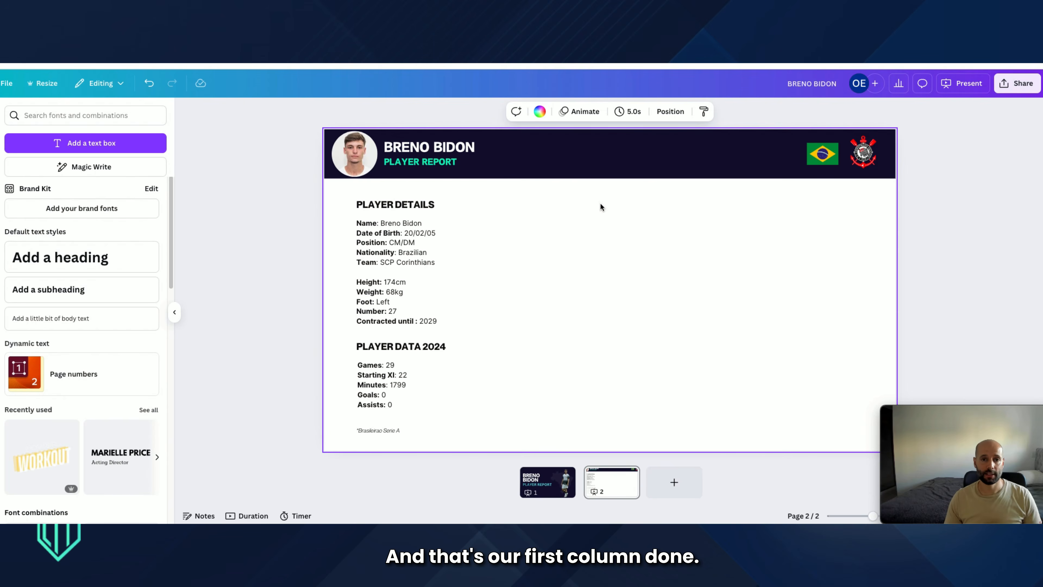
Duplicate the PLAYER DETAILS heading and place the copy level with the original to start a second column
{"action": "left_click", "coordinate": [381, 206]}
{"action": "key", "text": "ctrl+c"}
{"action": "key", "text": "ctrl+v"}
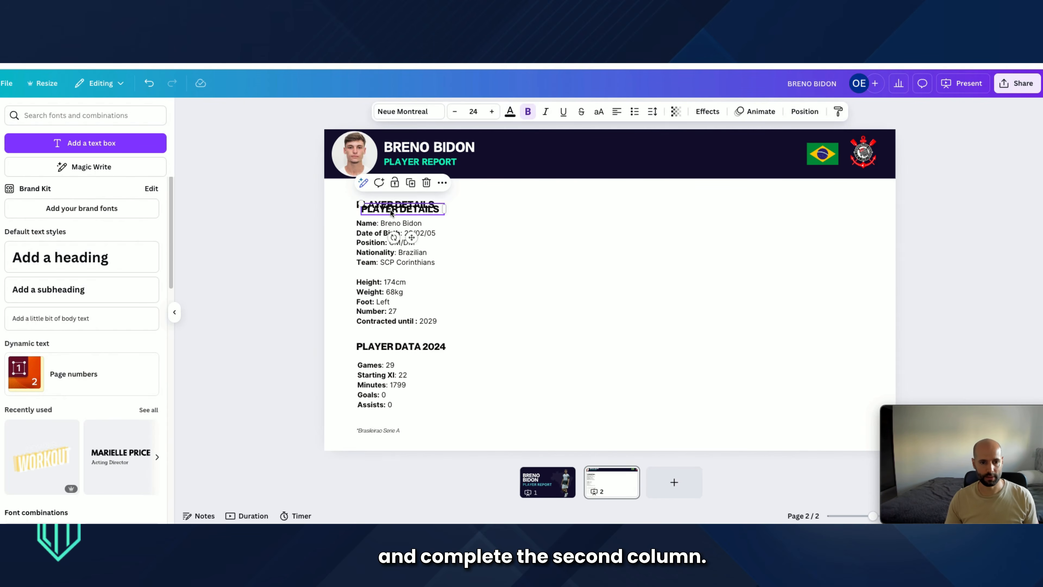
{"action": "left_click_drag", "start_coordinate": [399, 207], "coordinate": [554, 208]}
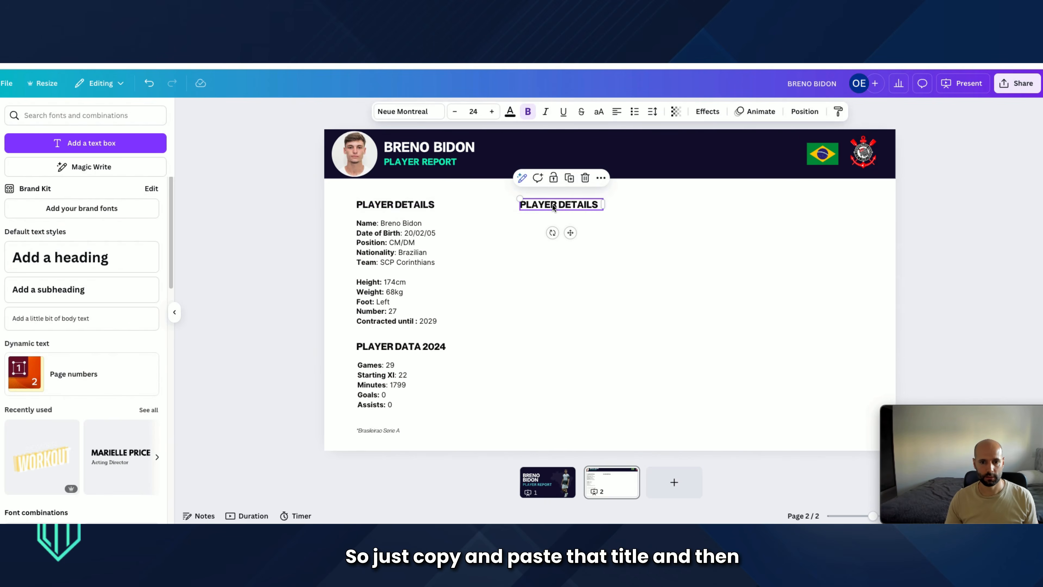
Retitle the second column heading "BACKGROUND / INTRODUCTION" and widen its text box to about 509 so it fits on one line
{"action": "double_click", "coordinate": [553, 205]}
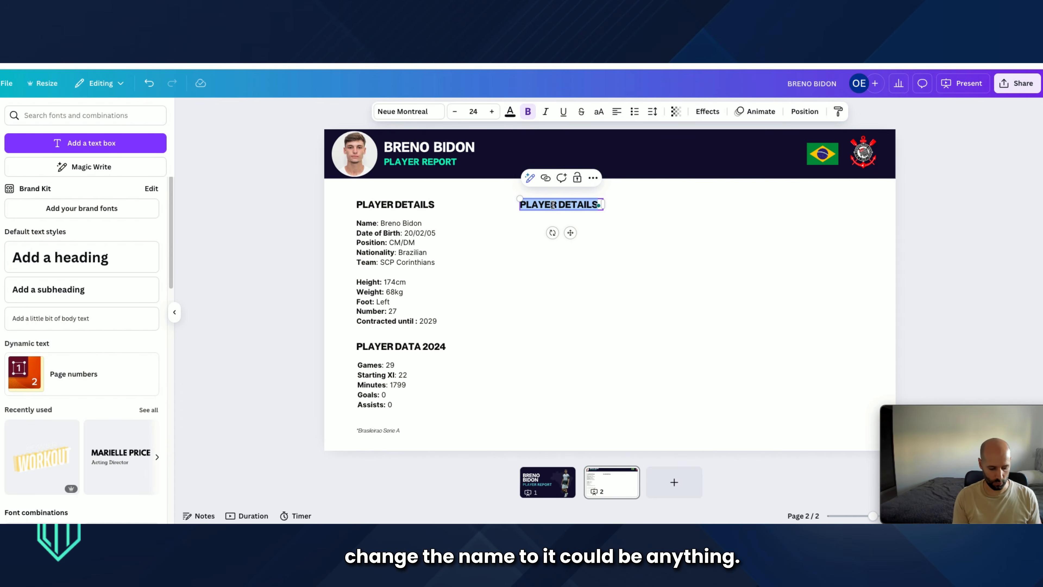
{"action": "type", "text": "BA"}
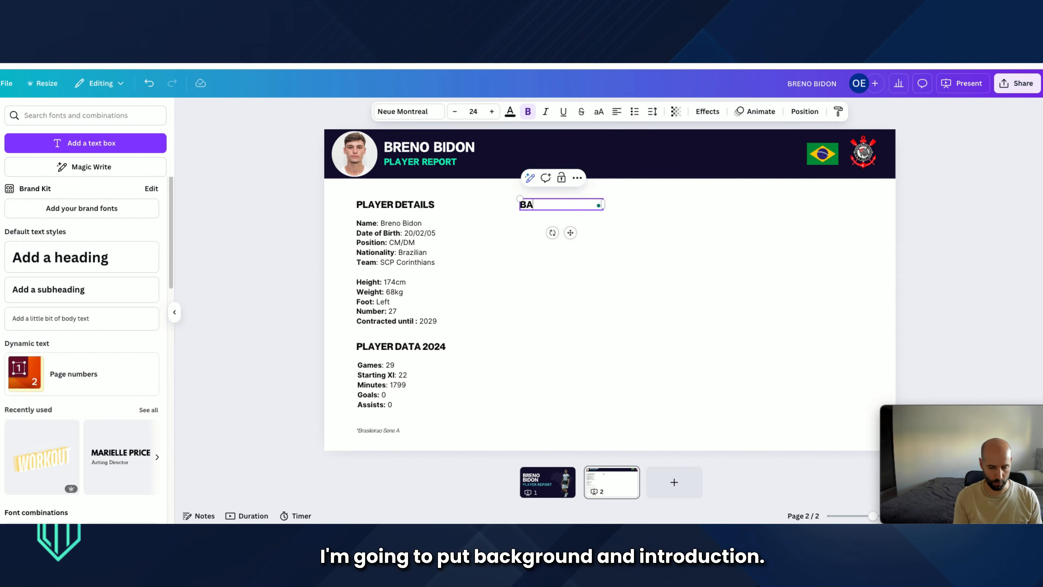
{"action": "type", "text": "CKGROUND"}
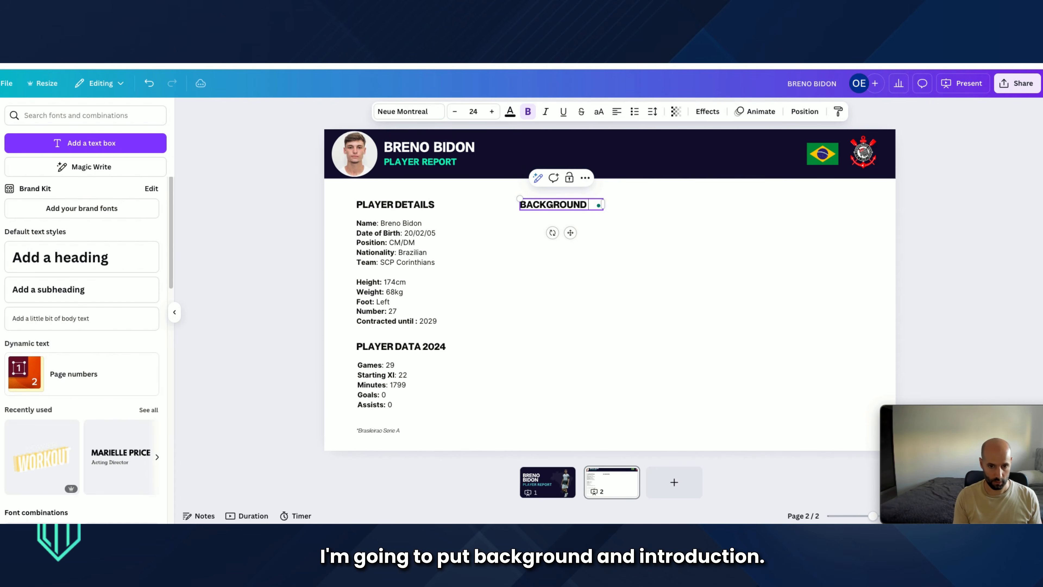
{"action": "type", "text": " /"}
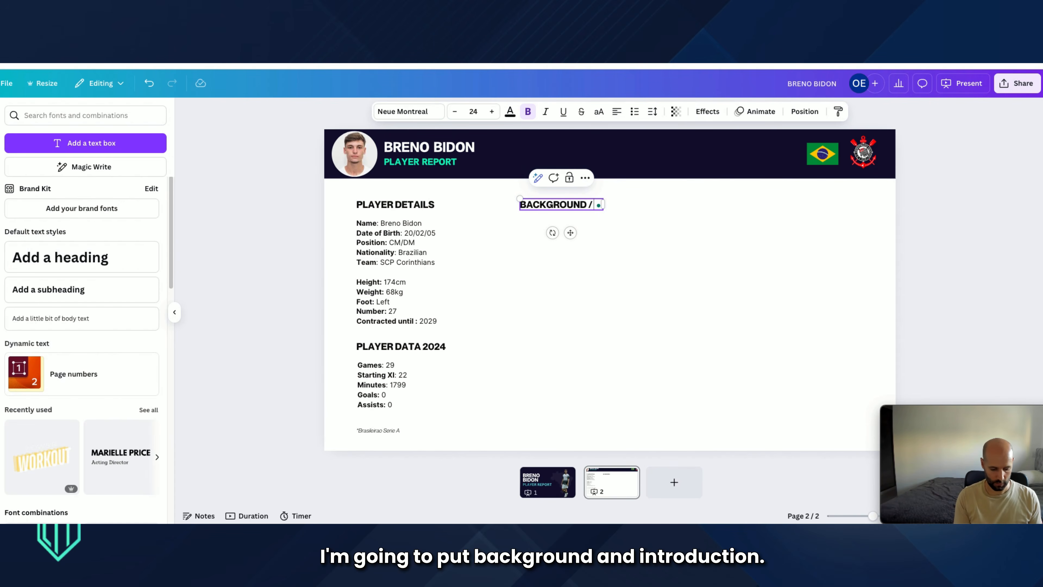
{"action": "type", "text": " INTRODUCTION"}
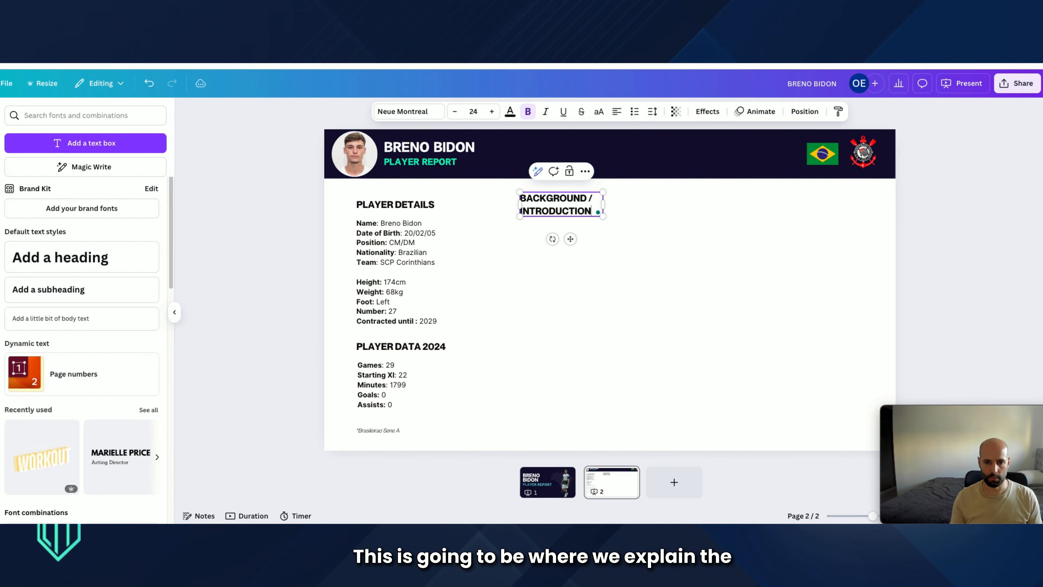
{"action": "left_click_drag", "start_coordinate": [602, 204], "coordinate": [672, 203]}
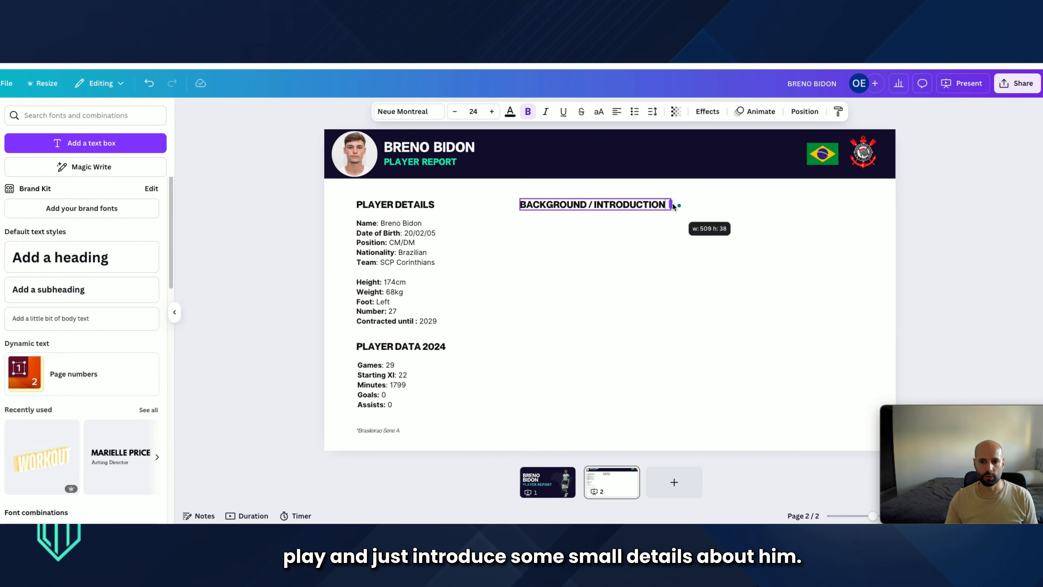
Add a body text box and place it directly below the BACKGROUND / INTRODUCTION heading
{"action": "left_click", "coordinate": [556, 294]}
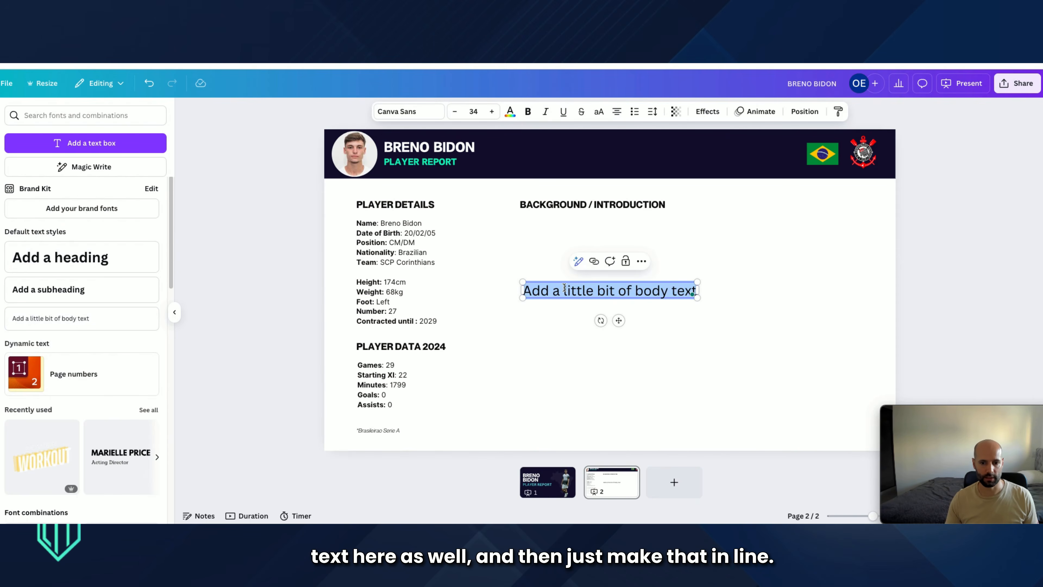
{"action": "triple_click", "coordinate": [564, 289]}
{"action": "key", "text": "Escape"}
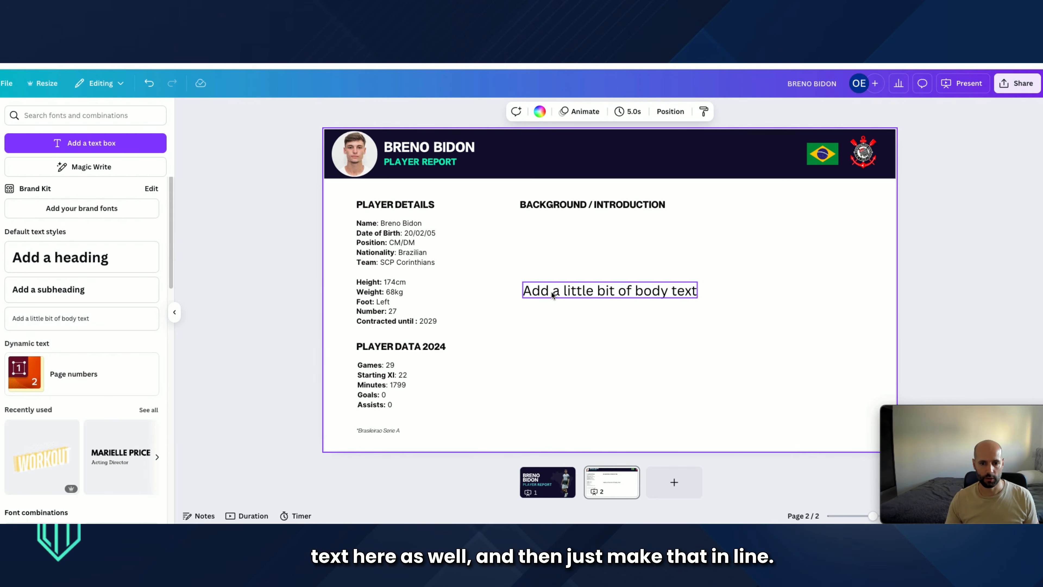
{"action": "left_click_drag", "start_coordinate": [551, 292], "coordinate": [550, 230]}
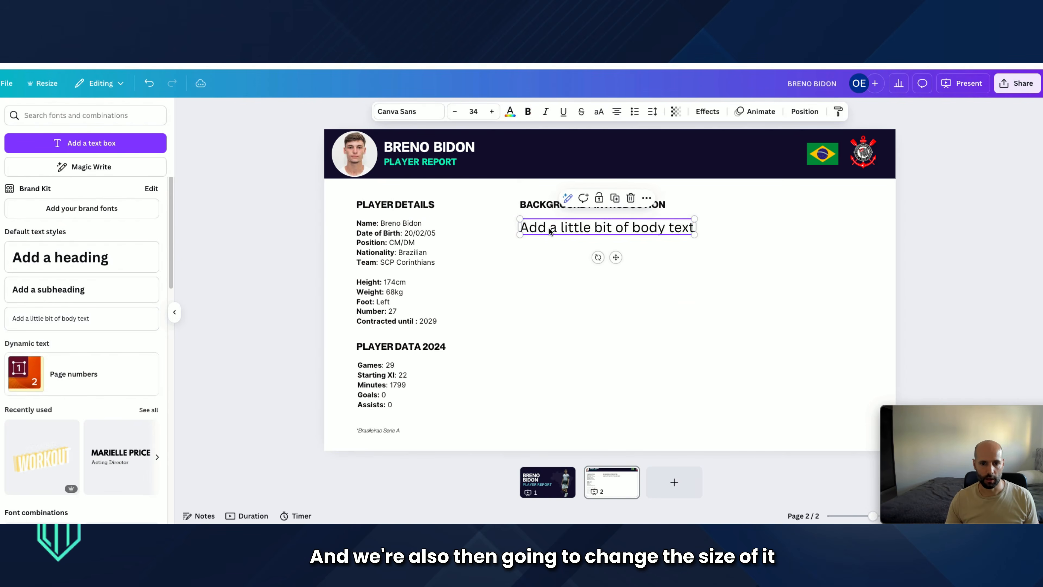
Set the font size of the new body text to 18
{"action": "triple_click", "coordinate": [550, 228]}
{"action": "left_click", "coordinate": [474, 110]}
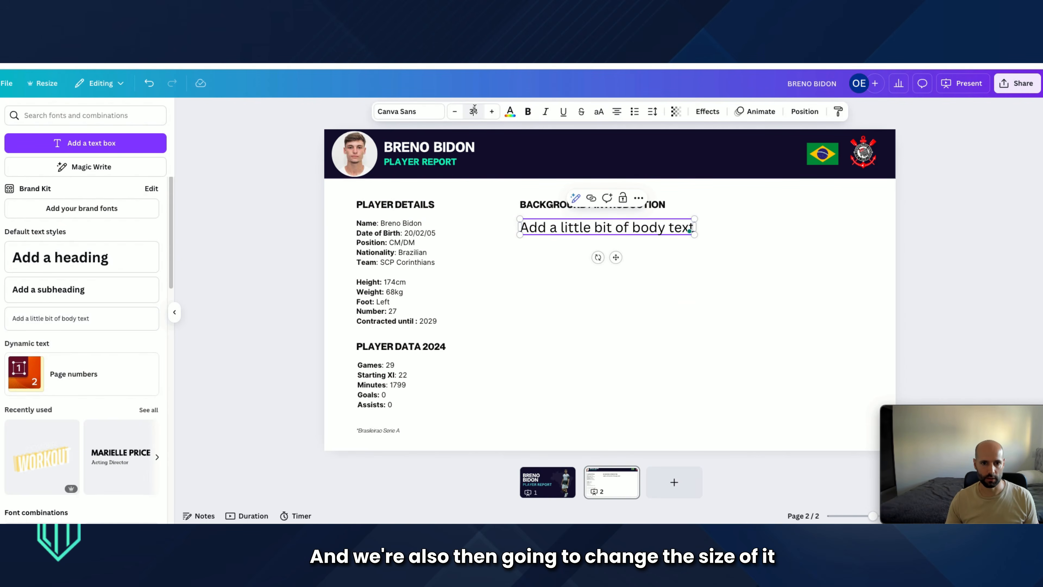
{"action": "type", "text": "18"}
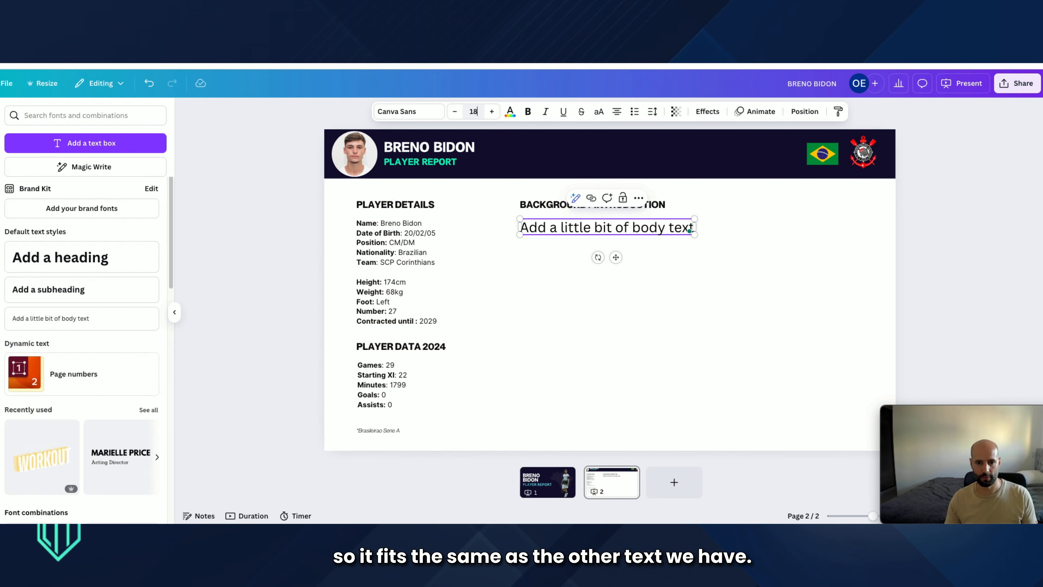
{"action": "key", "text": "Return"}
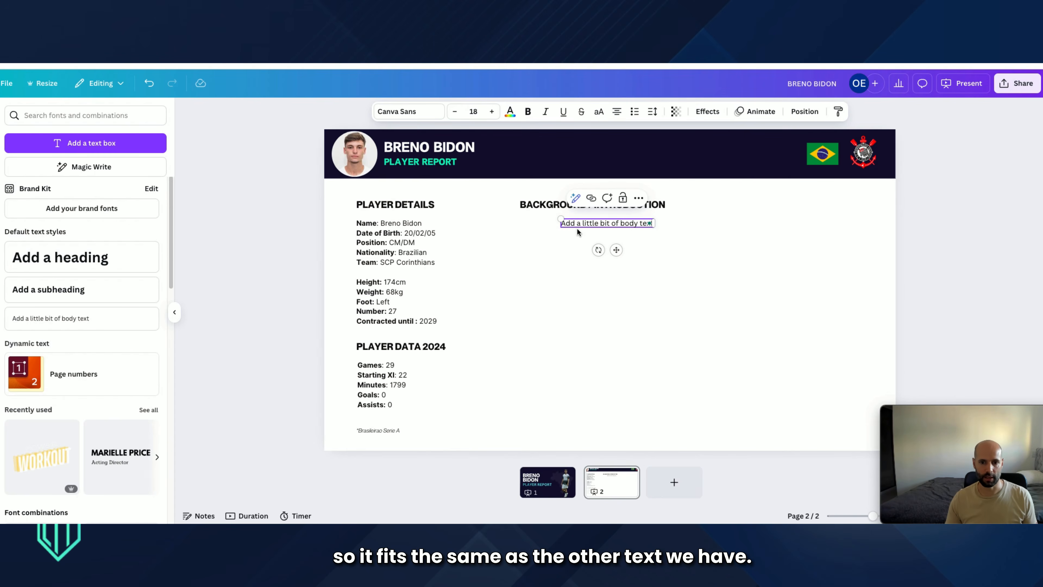
Align the body text with the heading's left edge and write the player's introduction covering his midfield role, Corinthians' Academy background and 2025 Paulistão campaign
{"action": "left_click_drag", "start_coordinate": [587, 223], "coordinate": [547, 222]}
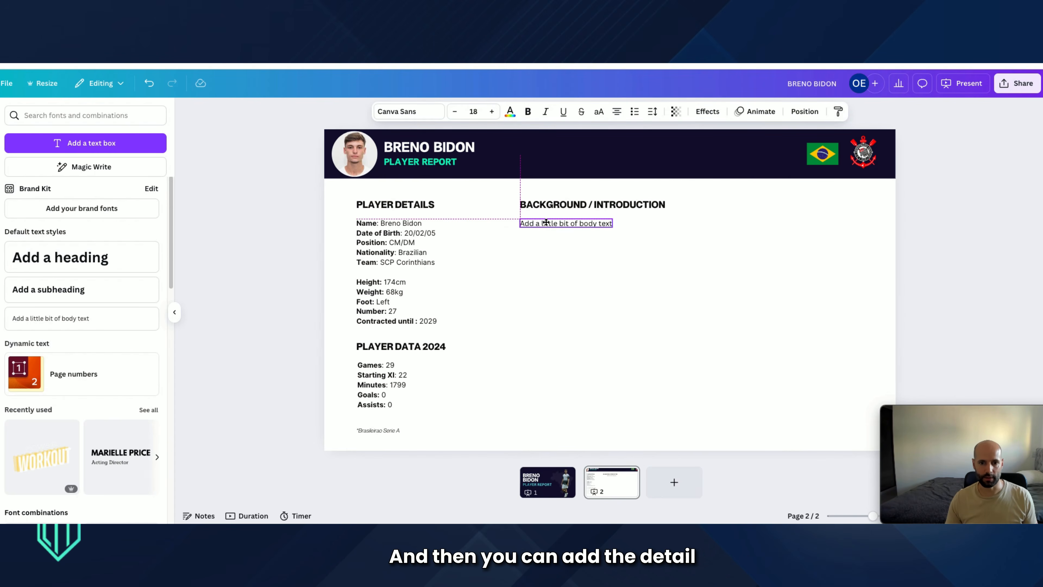
{"action": "double_click", "coordinate": [537, 227]}
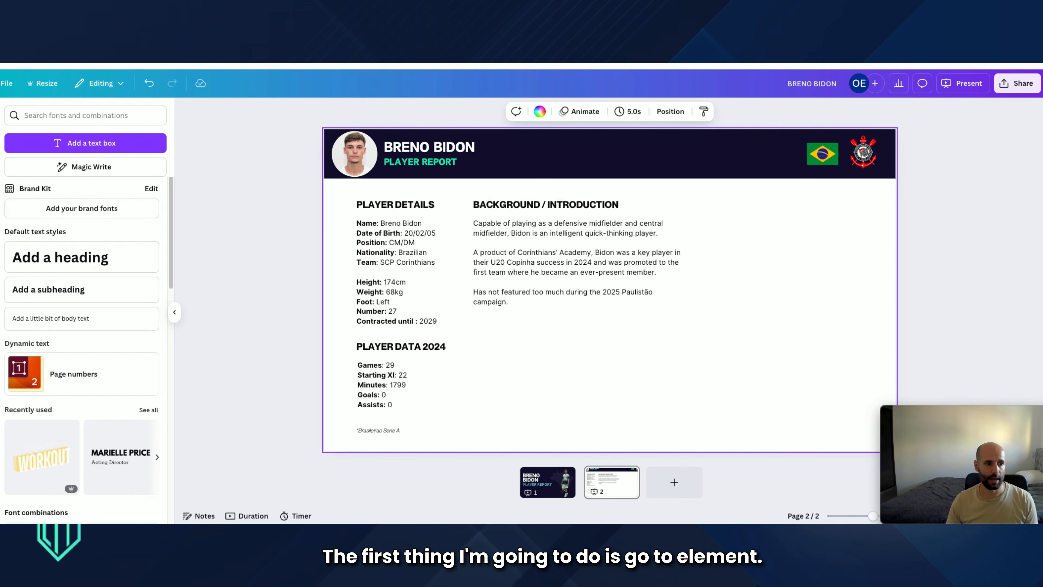
Add a square shape to the page and fill it light grey
{"action": "left_click", "coordinate": [1, 151]}
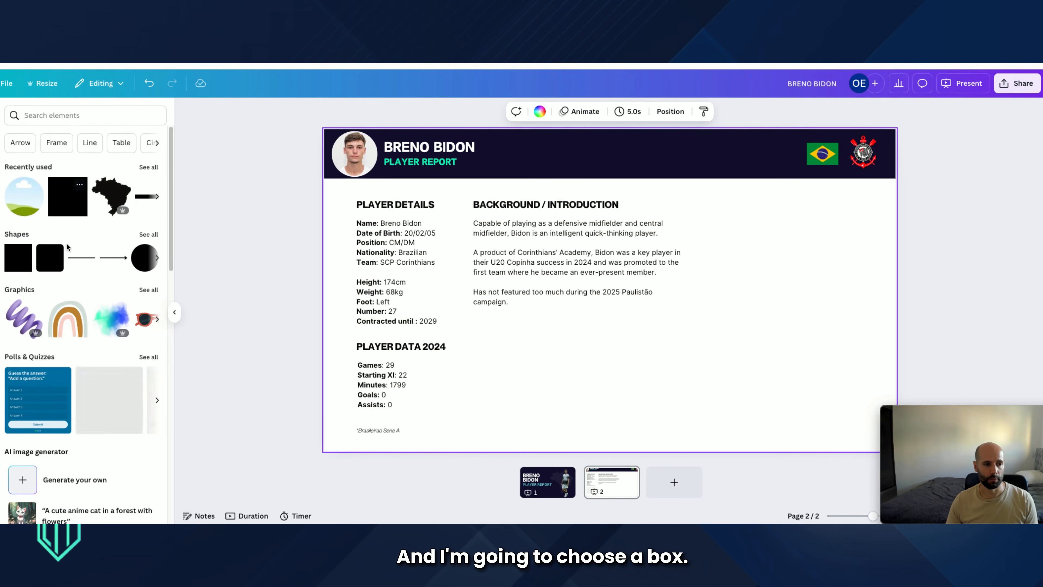
{"action": "left_click", "coordinate": [68, 204]}
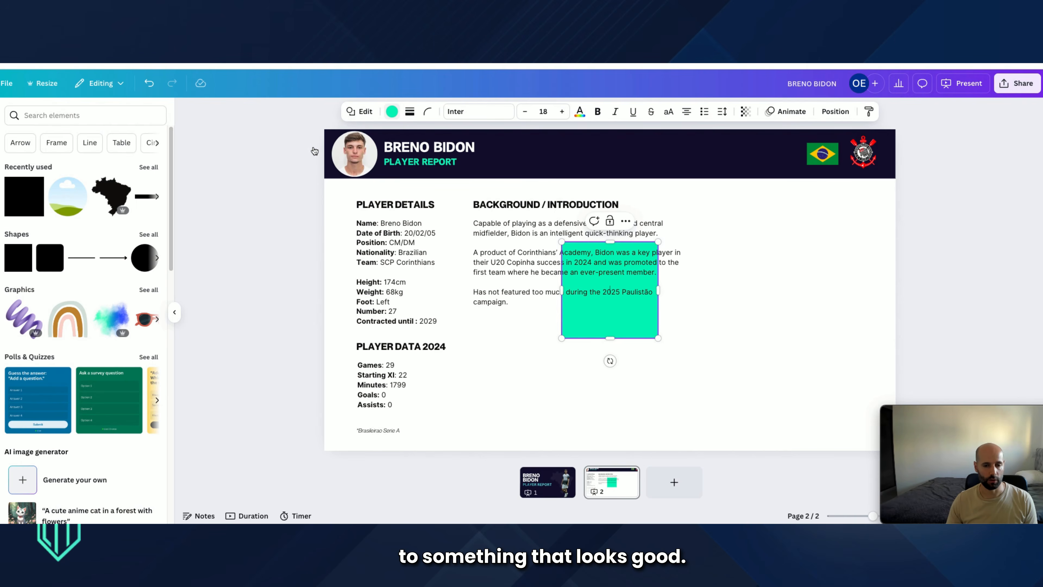
{"action": "left_click", "coordinate": [392, 111]}
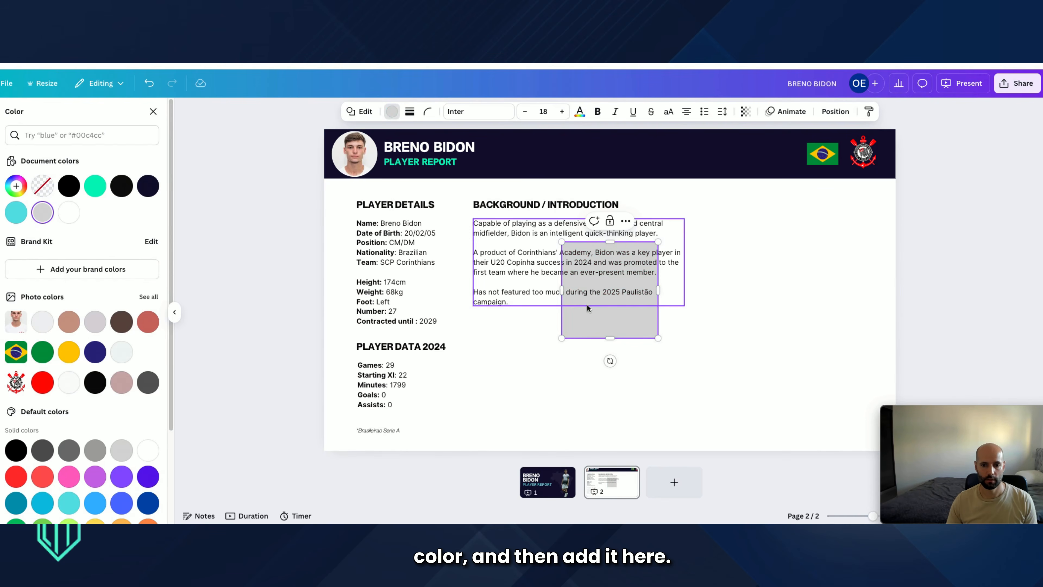
Place the grey box below the introduction text and duplicate it to form two matching boxes with rounded corners side by side
{"action": "left_click_drag", "start_coordinate": [585, 314], "coordinate": [618, 366]}
{"action": "key", "text": "ctrl+c"}
{"action": "key", "text": "ctrl+v"}
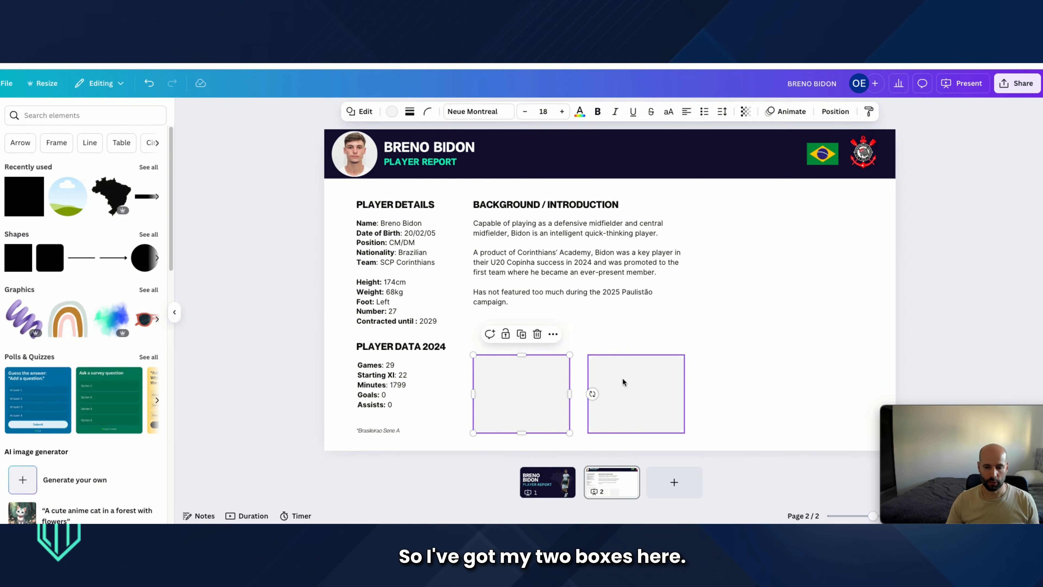
{"action": "left_click", "coordinate": [625, 375]}
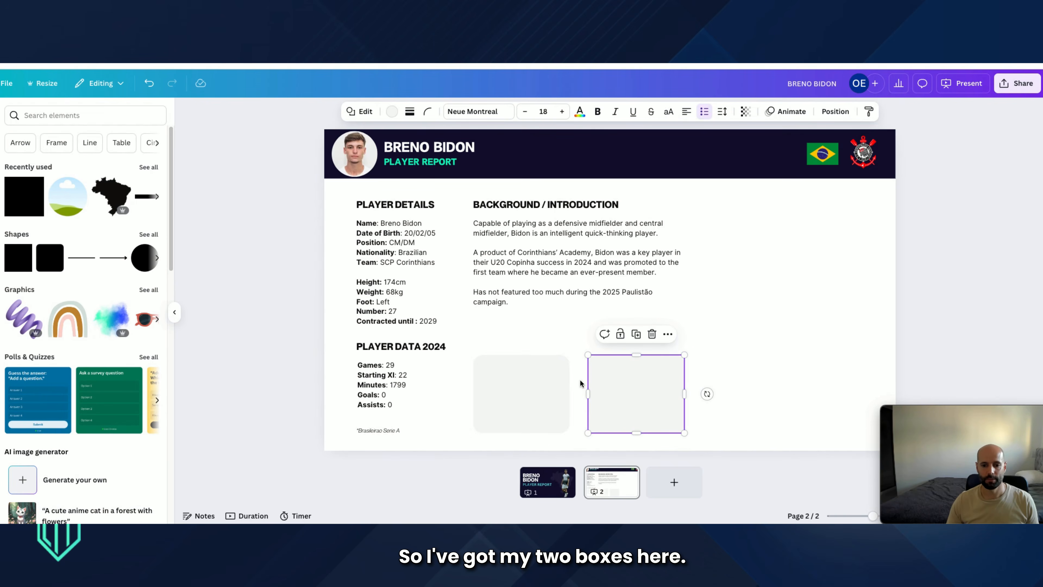
{"action": "left_click", "coordinate": [708, 334]}
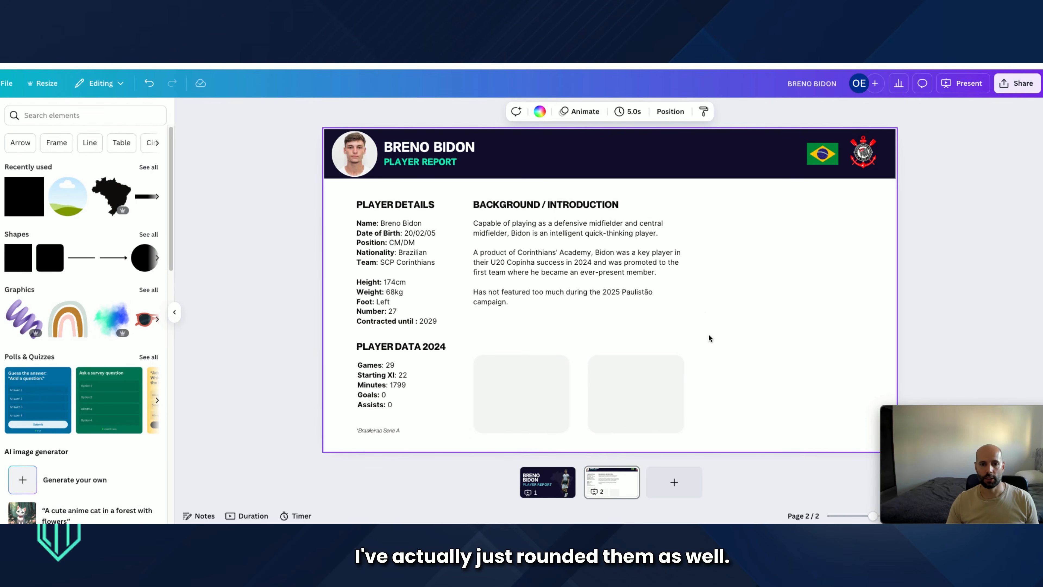
{"action": "left_click", "coordinate": [629, 388]}
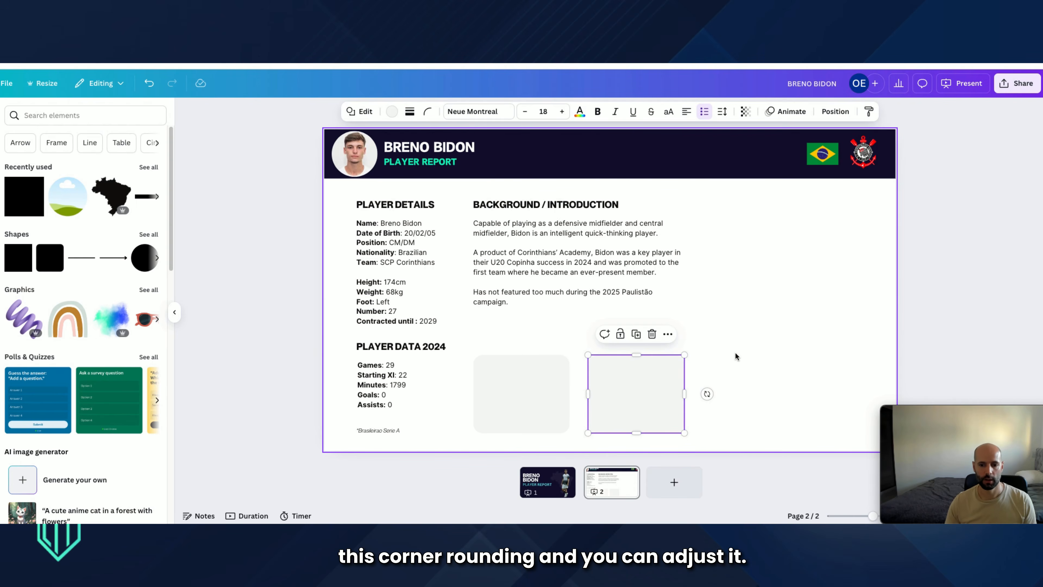
{"action": "left_click", "coordinate": [778, 346]}
Write bulleted lists in the boxes: game reading, interceptions, tackling, ball reception, turning to attack; and aerial ability, right-foot, 1v1 defensive speed, stamina
{"action": "left_click", "coordinate": [525, 384]}
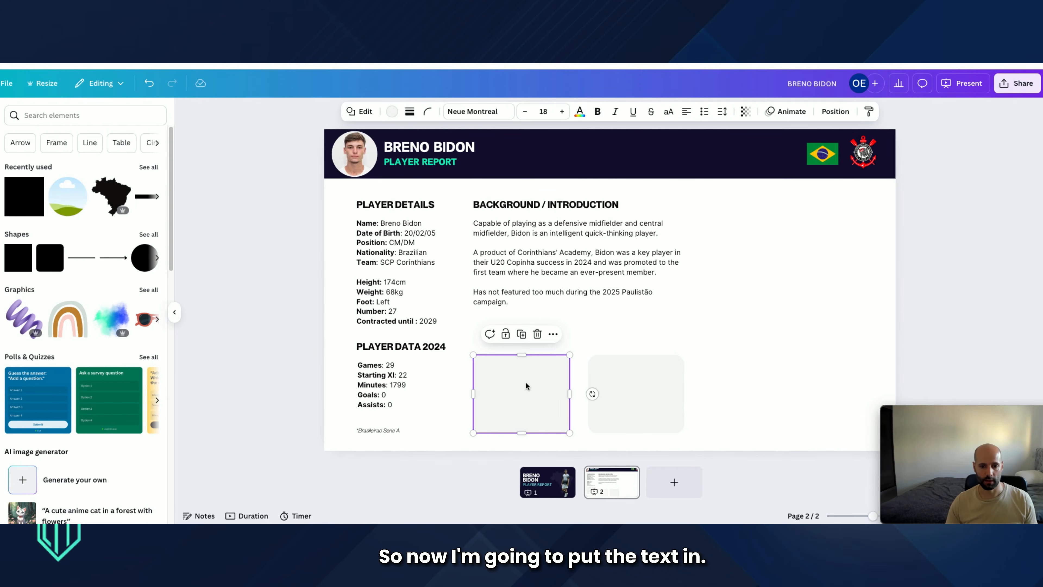
{"action": "double_click", "coordinate": [530, 383]}
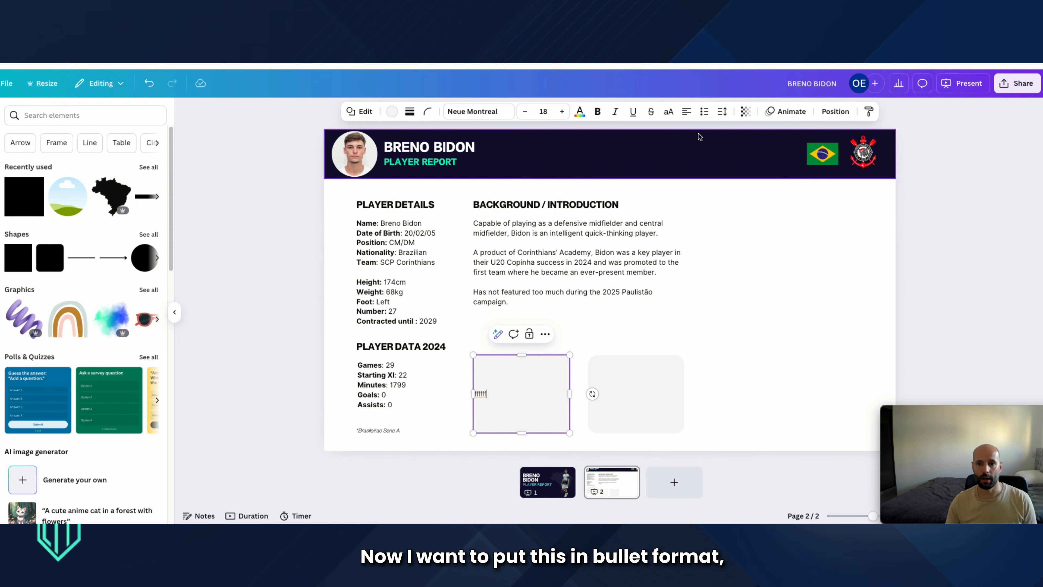
{"action": "left_click", "coordinate": [702, 115]}
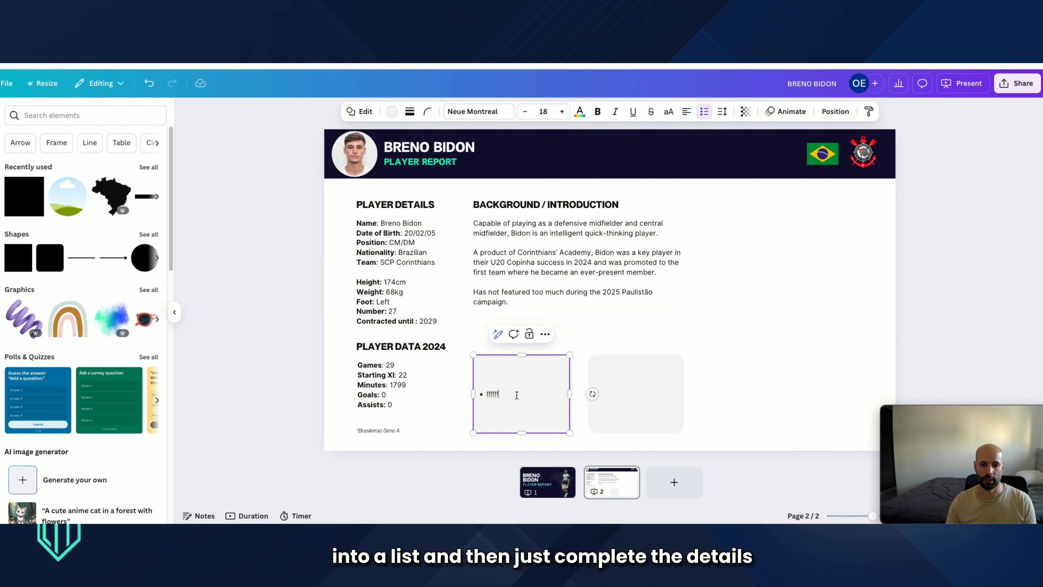
{"action": "left_click", "coordinate": [630, 393]}
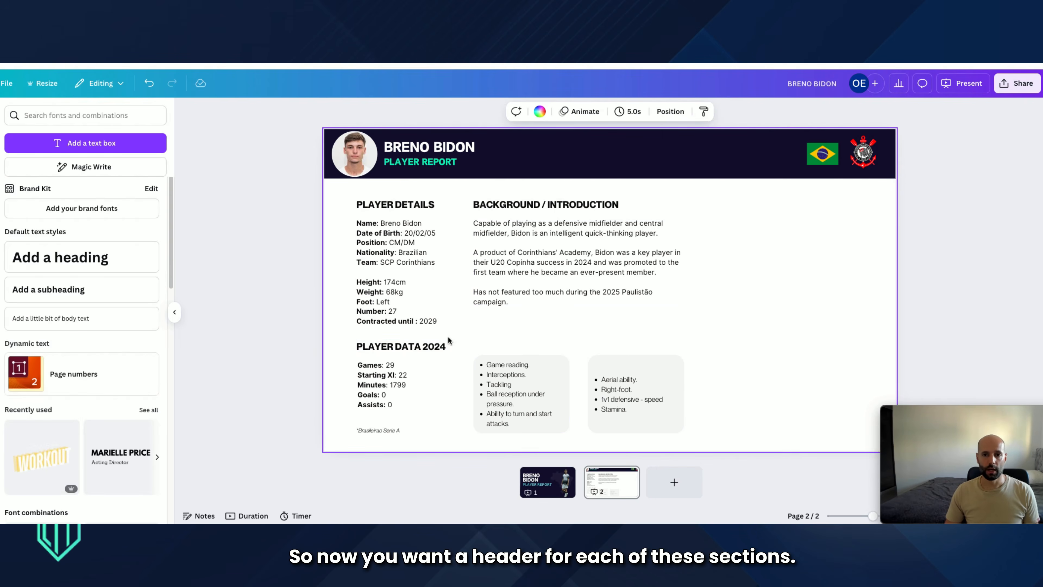
Duplicate the PLAYER DATA 2024 heading, place the copy above the first grey box and retitle it "STRENGTHS"
{"action": "left_click", "coordinate": [404, 347]}
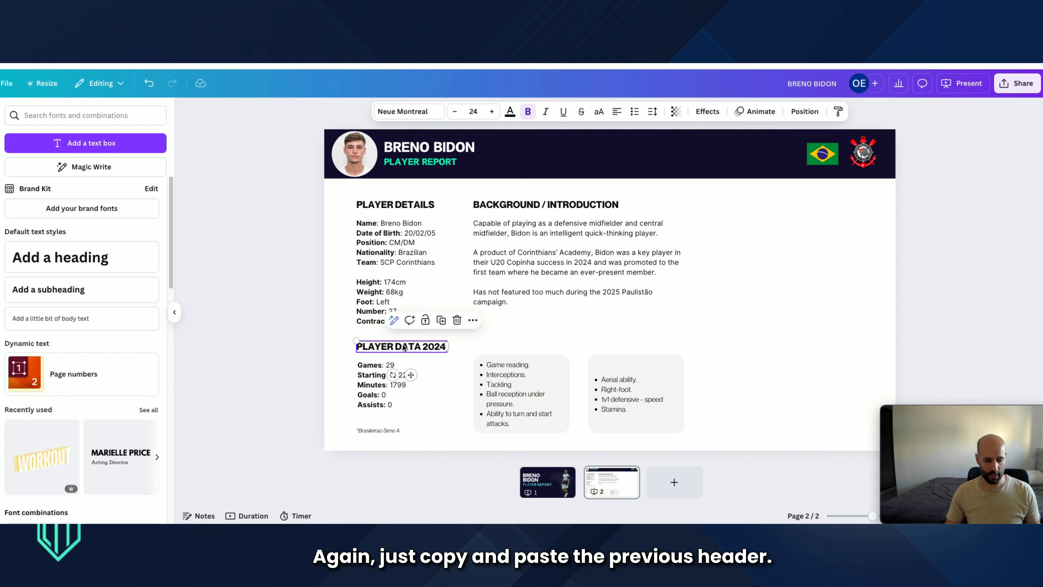
{"action": "key", "text": "ctrl+c"}
{"action": "key", "text": "ctrl+v"}
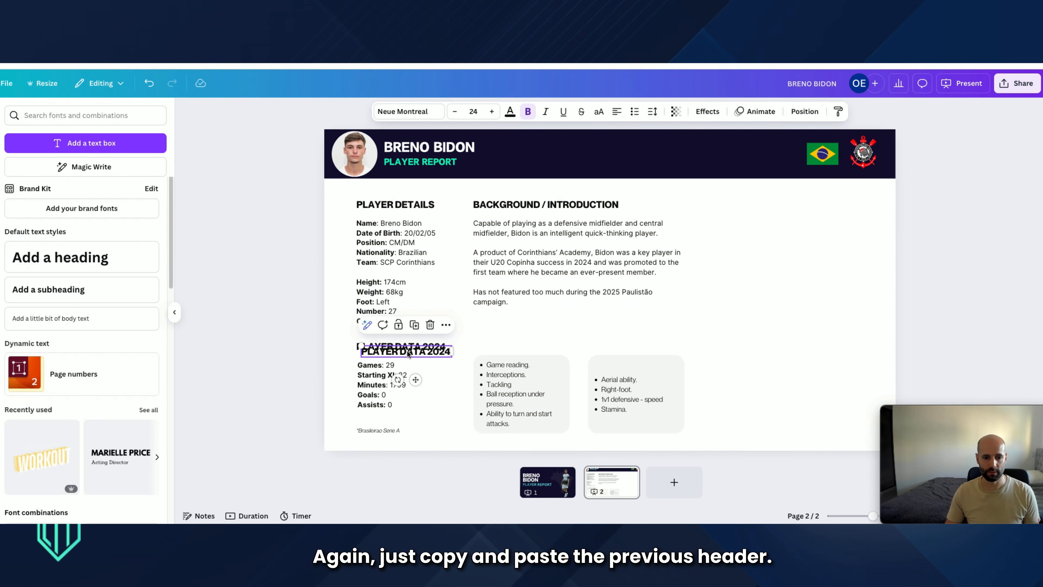
{"action": "left_click_drag", "start_coordinate": [408, 353], "coordinate": [522, 343]}
{"action": "double_click", "coordinate": [517, 344]}
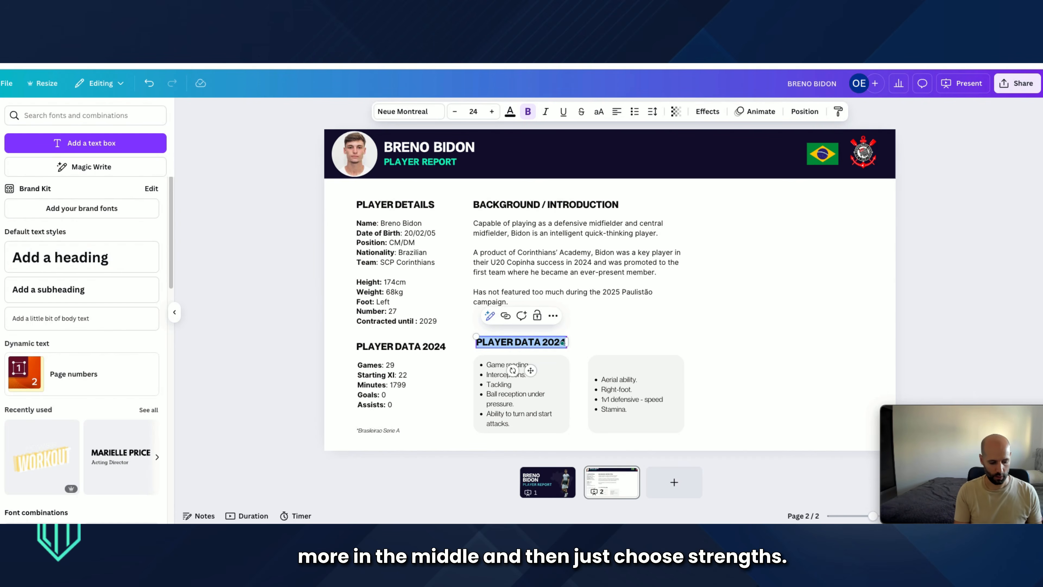
{"action": "type", "text": "STRENGTHS"}
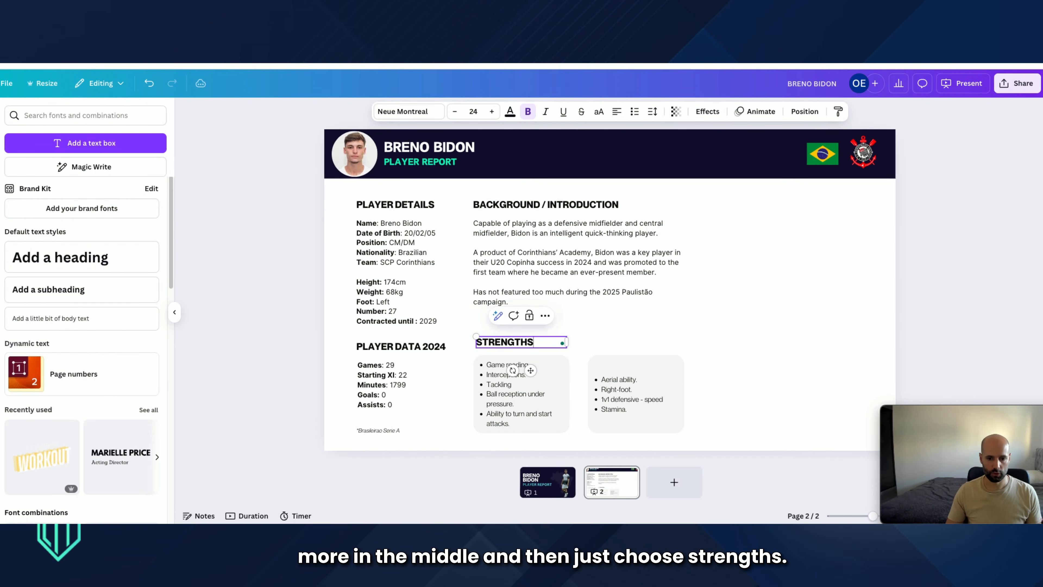
Centre-align the STRENGTHS heading and add a matching "WEAKNESSES" heading above the second grey box
{"action": "double_click", "coordinate": [515, 342]}
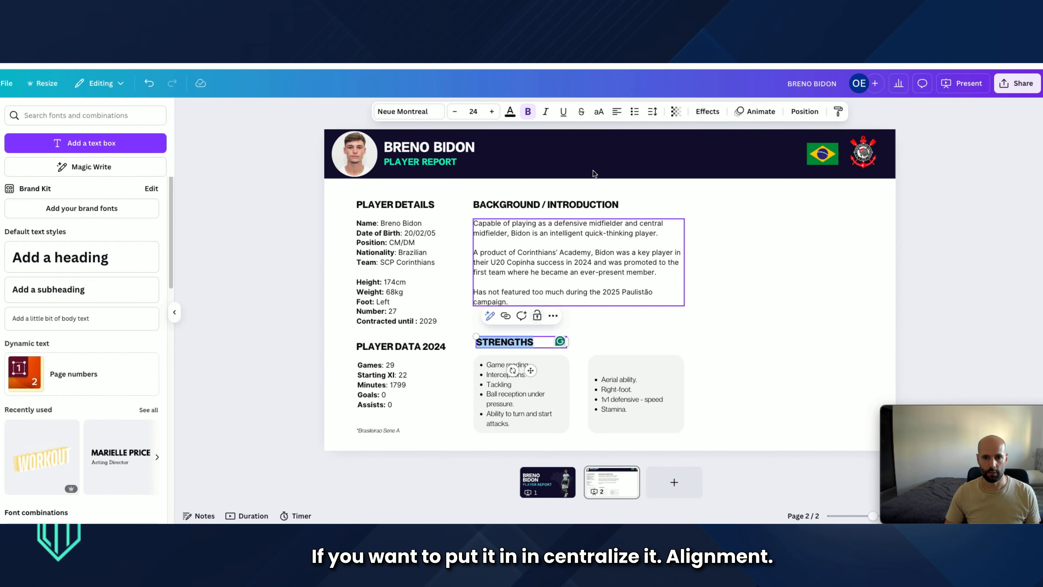
{"action": "left_click", "coordinate": [615, 117]}
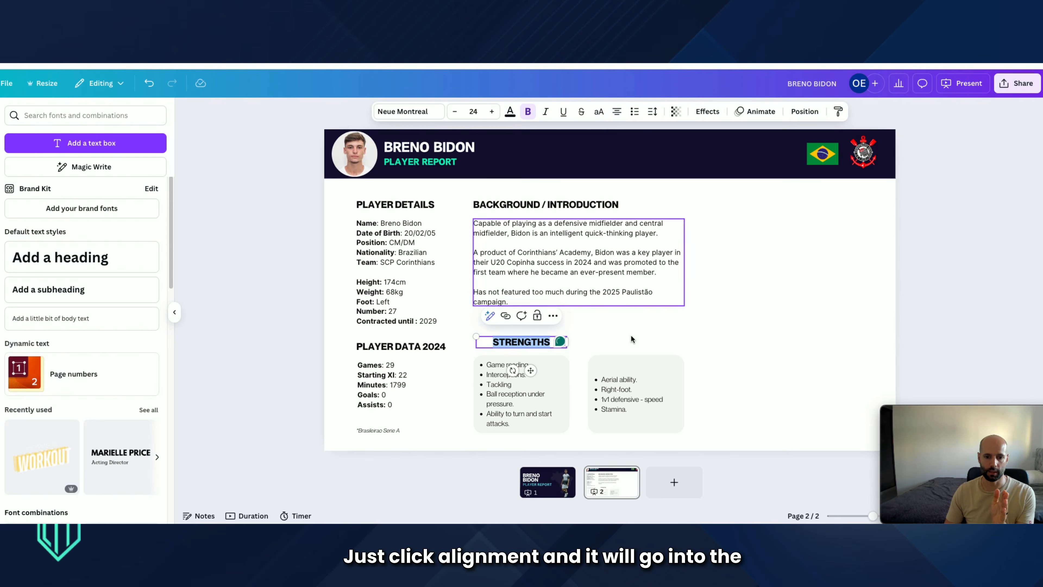
{"action": "left_click", "coordinate": [547, 344]}
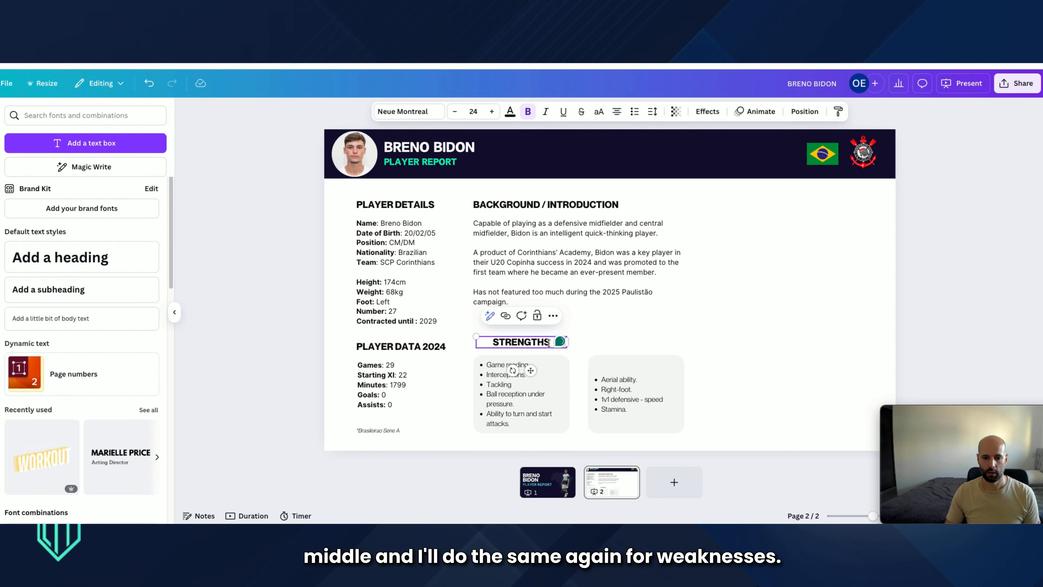
{"action": "left_click", "coordinate": [734, 340]}
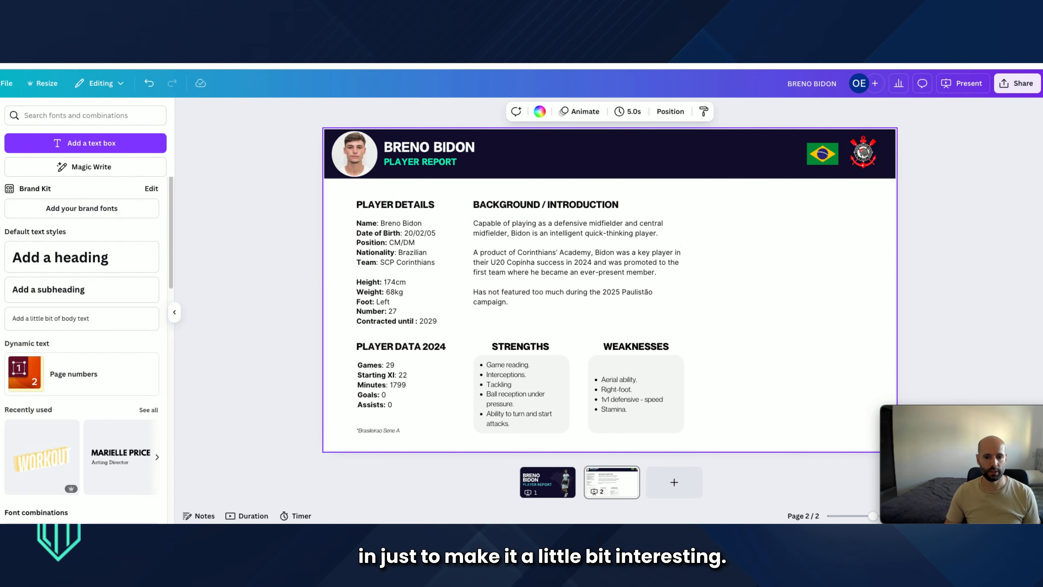
Find a green tick graphic in the elements library, add it and shrink it to sit above the STRENGTHS heading
{"action": "left_click", "coordinate": [1, 152]}
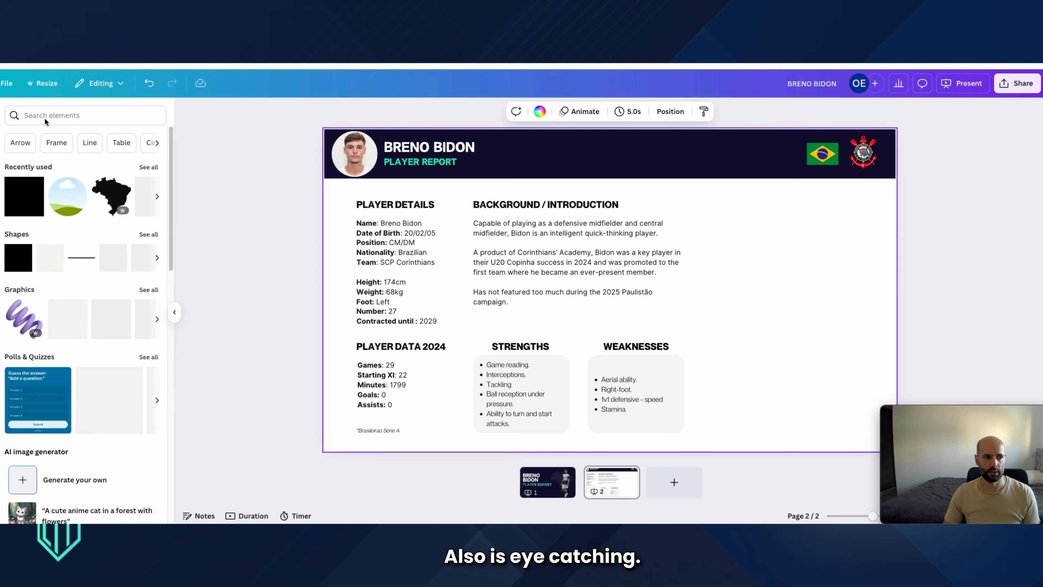
{"action": "left_click", "coordinate": [74, 116]}
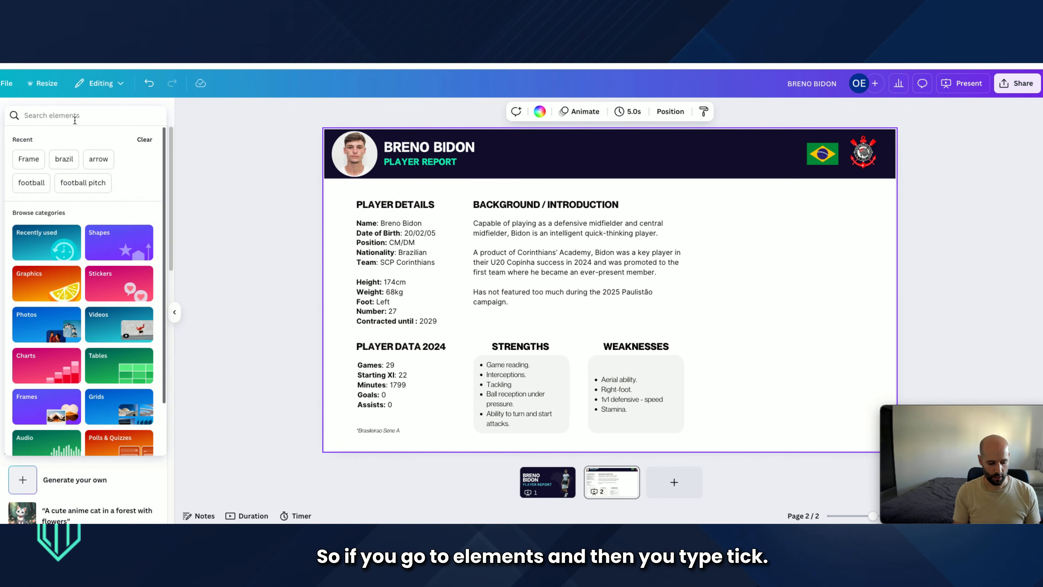
{"action": "type", "text": "TICK"}
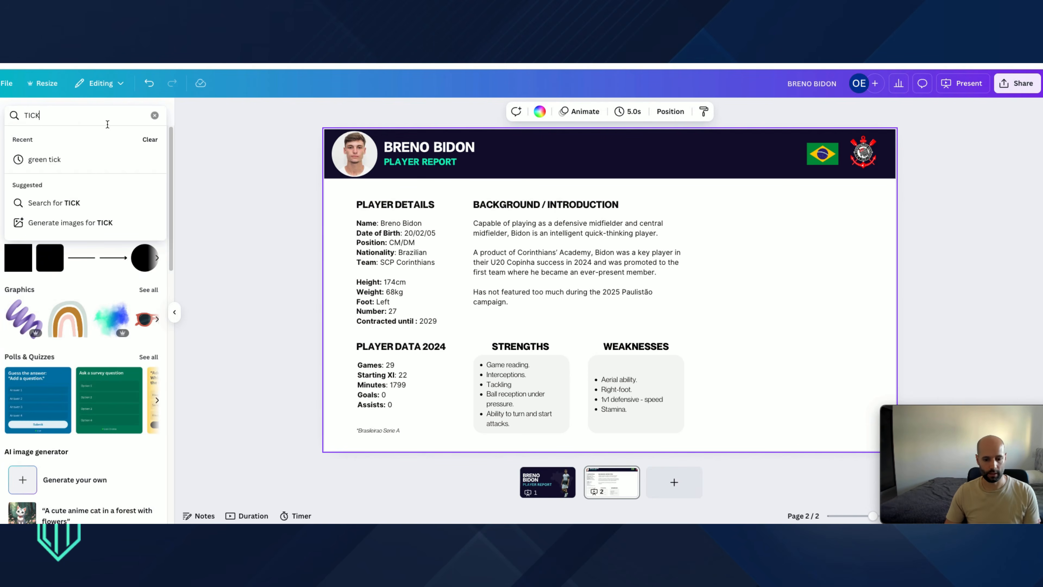
{"action": "key", "text": "Return"}
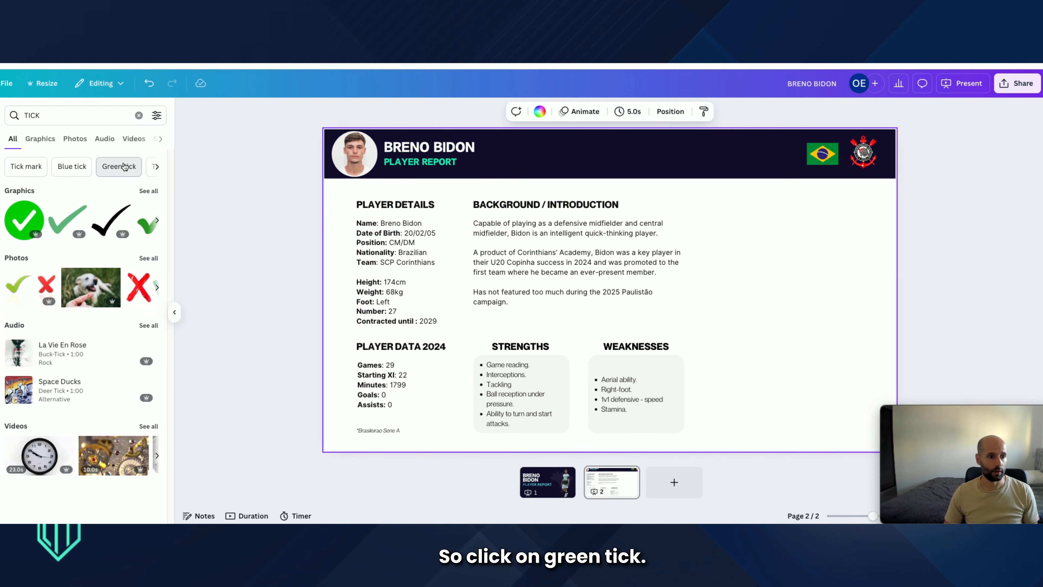
{"action": "left_click", "coordinate": [125, 166]}
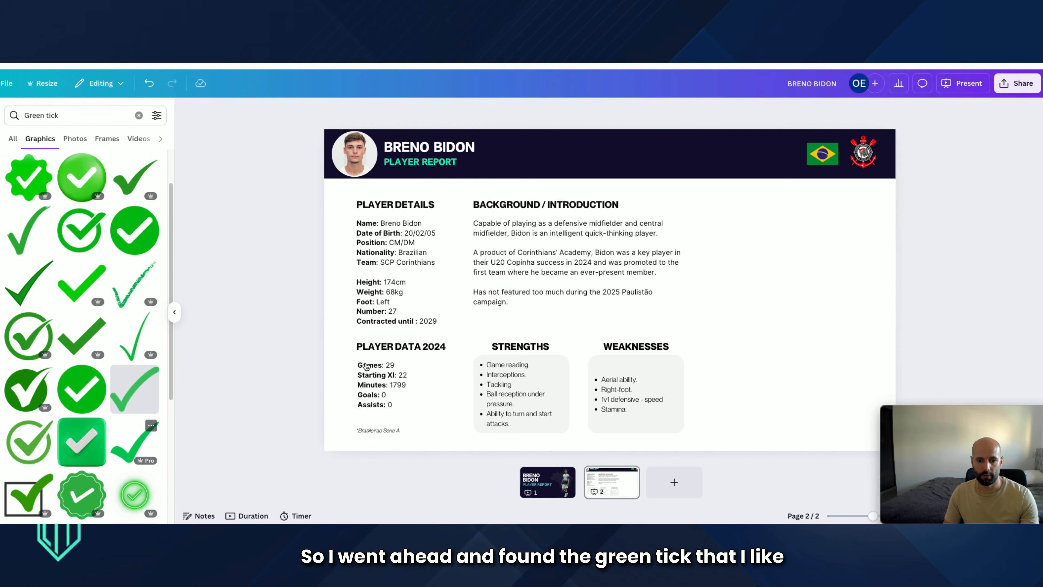
{"action": "left_click", "coordinate": [134, 443]}
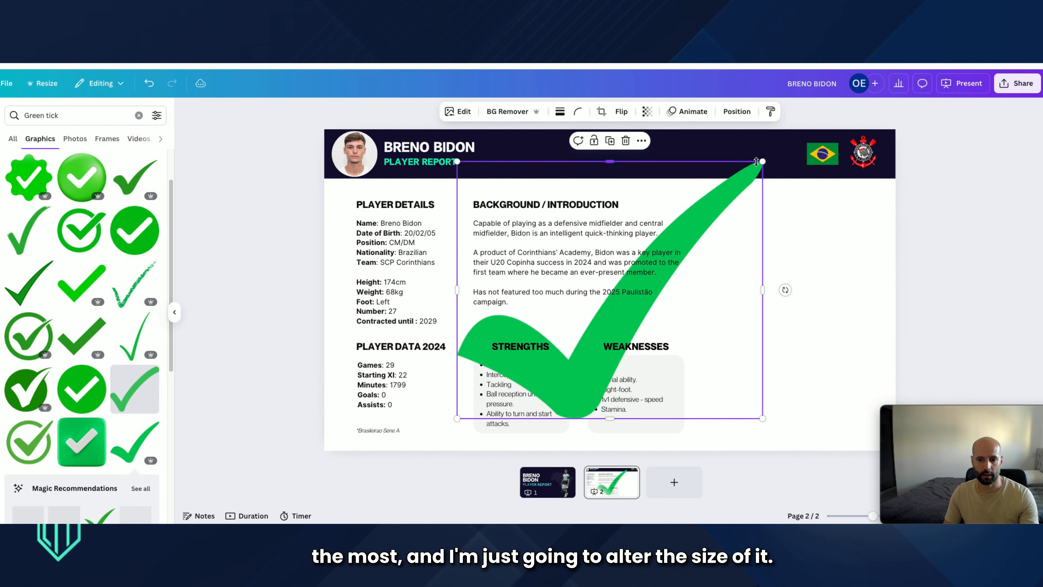
{"action": "left_click_drag", "start_coordinate": [756, 161], "coordinate": [528, 323]}
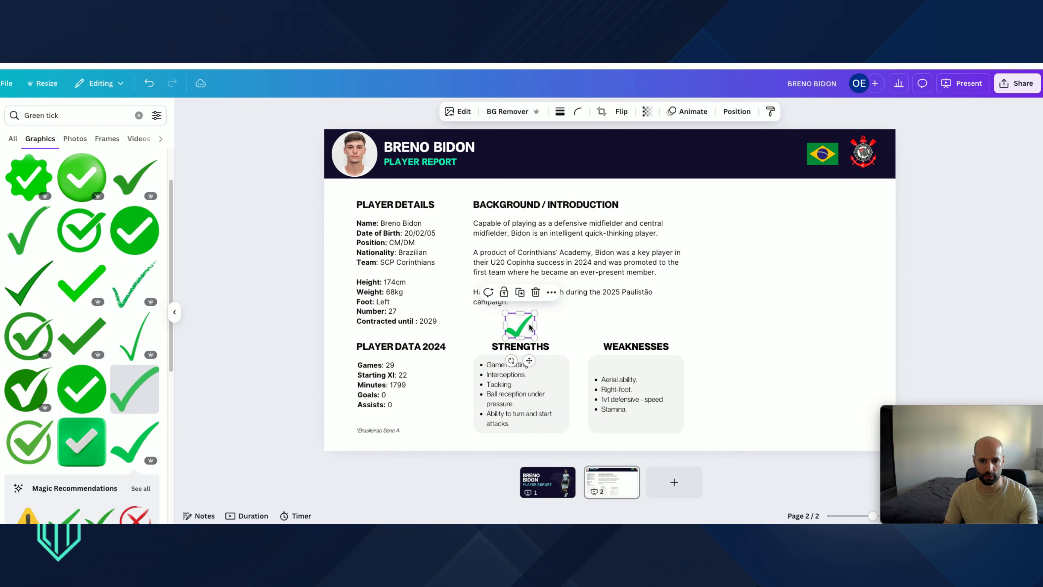
Search the elements for "RED CROSS" and place a small red cross graphic above the WEAKNESSES heading
{"action": "left_click", "coordinate": [138, 116]}
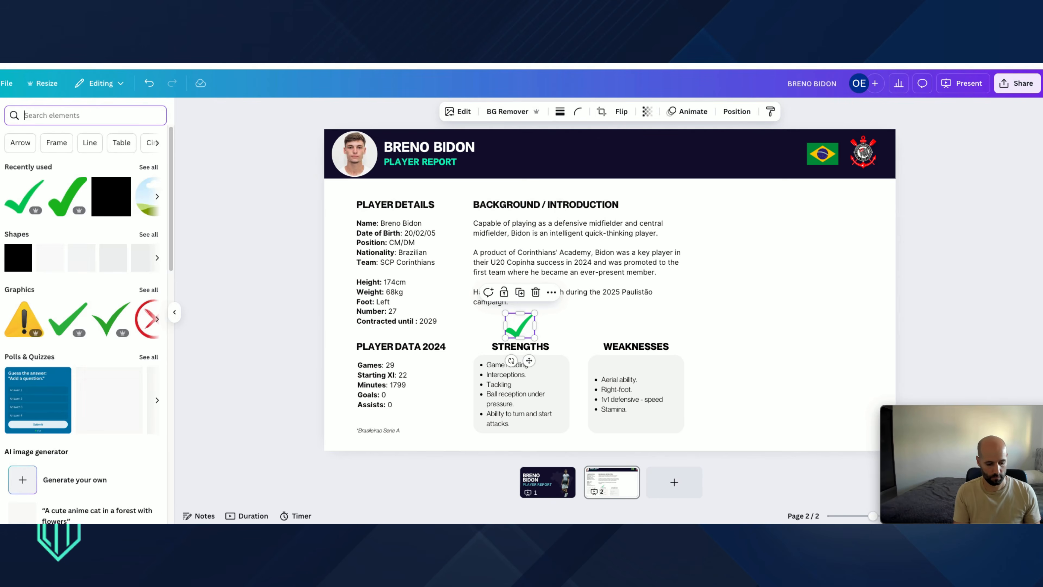
{"action": "type", "text": "RED CROSS"}
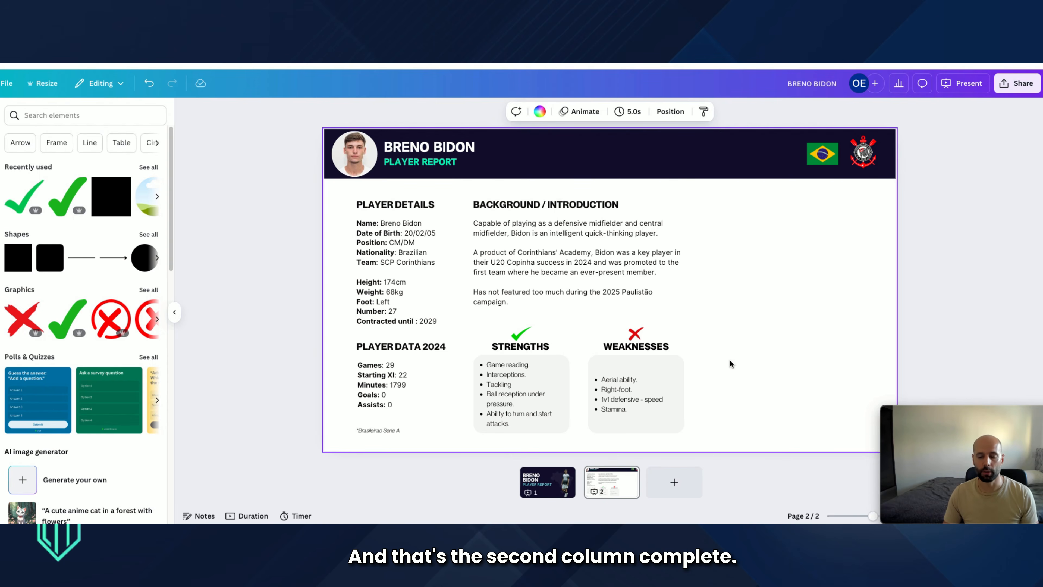
{"action": "left_click", "coordinate": [634, 334]}
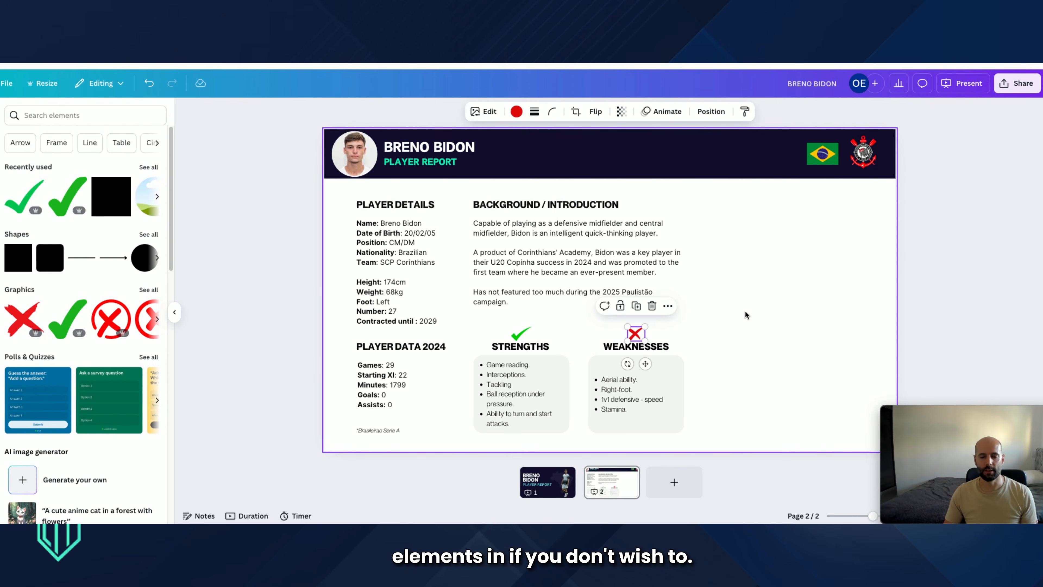
{"action": "left_click", "coordinate": [710, 222]}
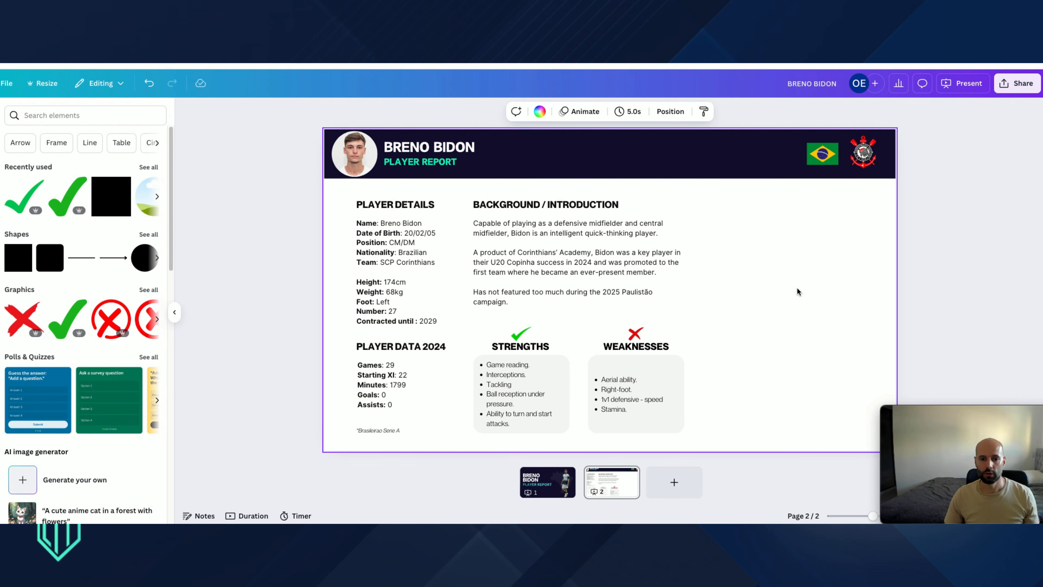
Duplicate the BACKGROUND / INTRODUCTION heading, move the copy level with it into the third column and retitle it "PLAYER RATINGS"
{"action": "left_click", "coordinate": [543, 206]}
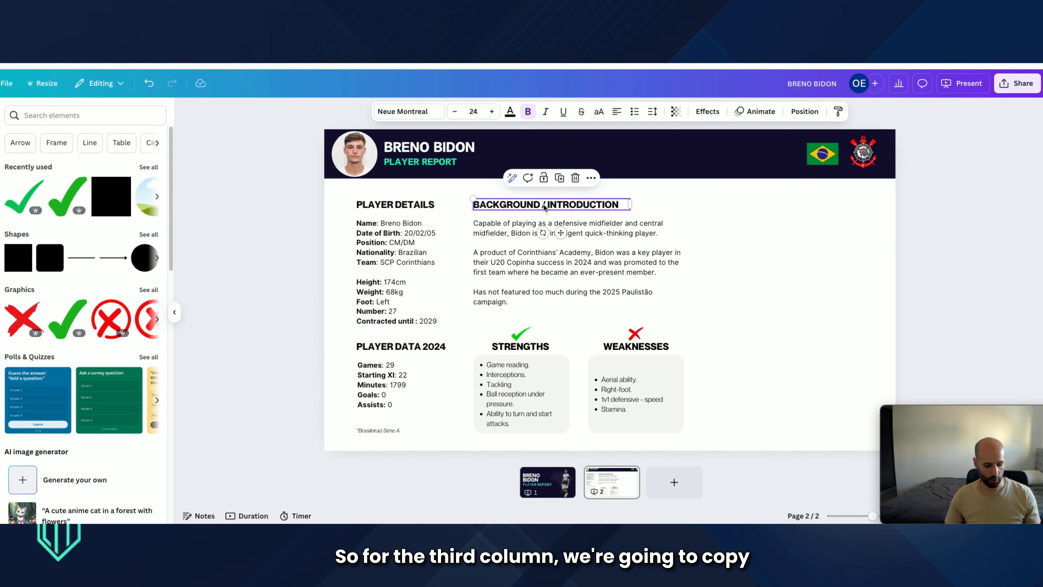
{"action": "key", "text": "ctrl+c"}
{"action": "key", "text": "ctrl+v"}
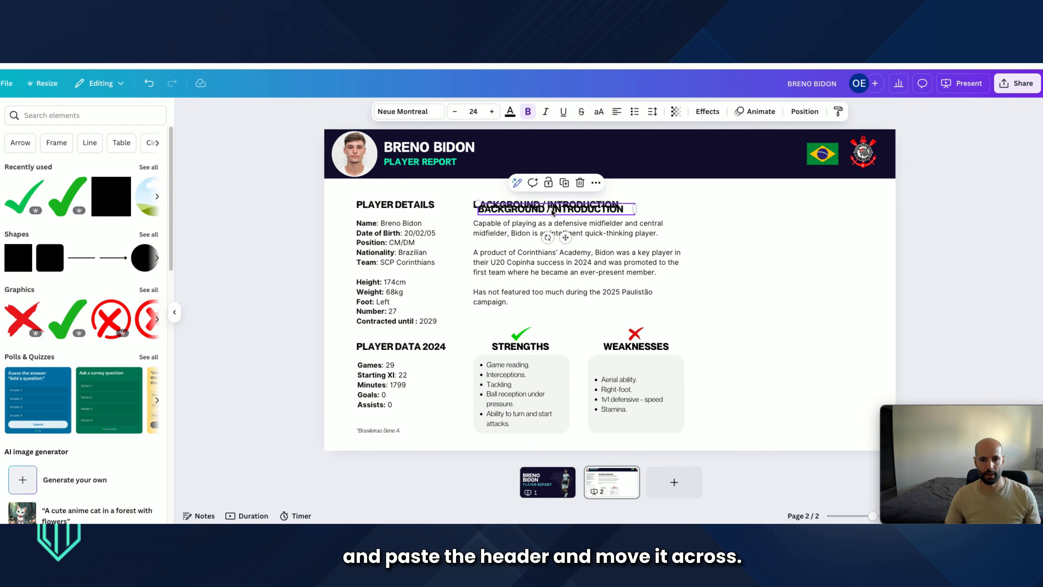
{"action": "mouse_move", "coordinate": [745, 202]}
{"action": "left_mouse_down"}
{"action": "mouse_move", "coordinate": [767, 208]}
{"action": "mouse_move", "coordinate": [754, 208]}
{"action": "left_mouse_up"}
{"action": "double_click", "coordinate": [753, 204]}
{"action": "type", "text": "PLAY"}
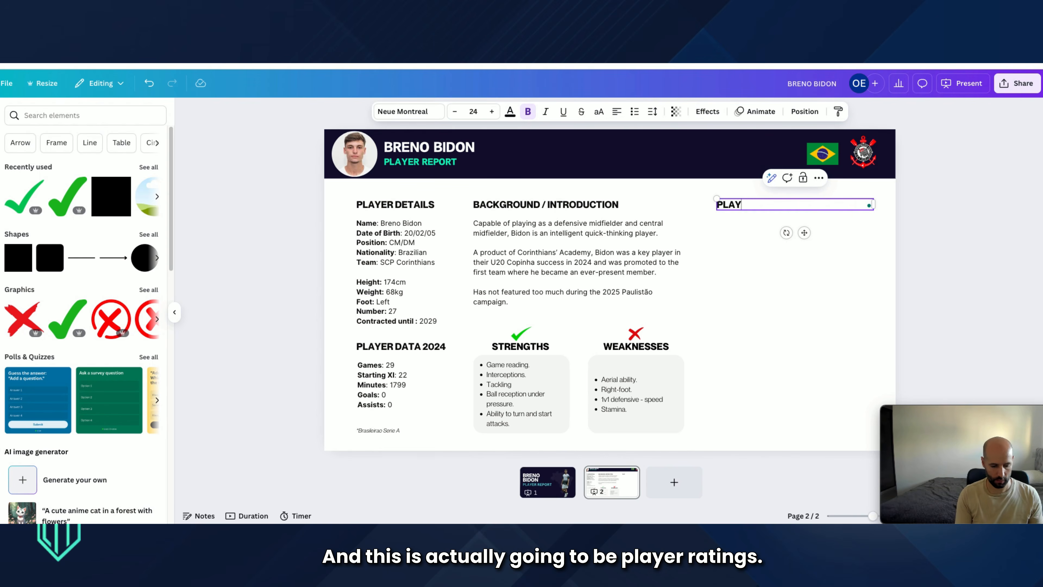
{"action": "type", "text": "ER RATING"}
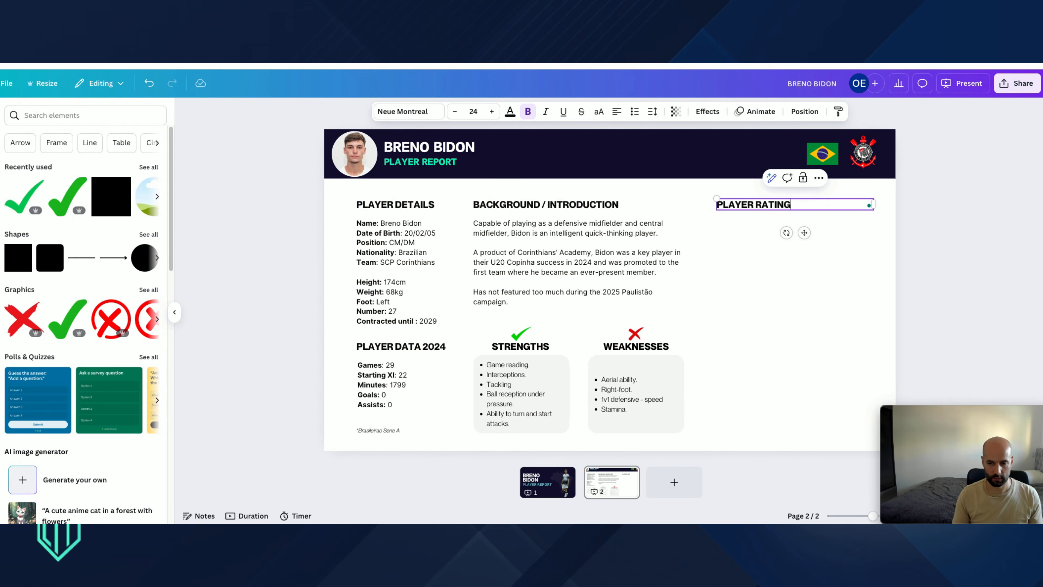
{"action": "type", "text": "S"}
{"action": "left_click", "coordinate": [752, 279]}
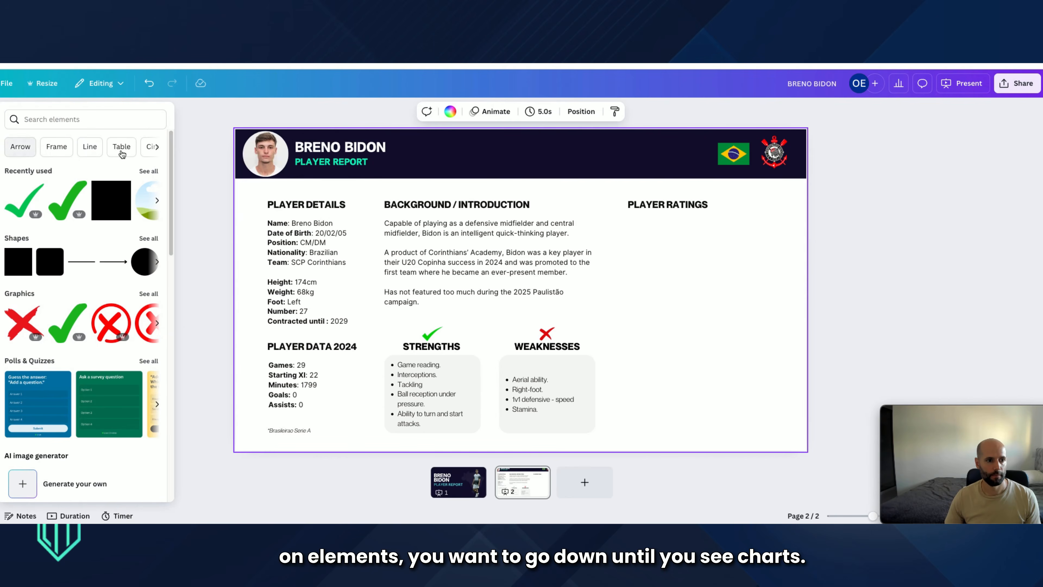
Find the bar charts in the elements library, insert a row chart and move it over the PLAYER RATINGS column
{"action": "scroll", "coordinate": [82, 292], "scroll_direction": "down", "scroll_amount": 10}
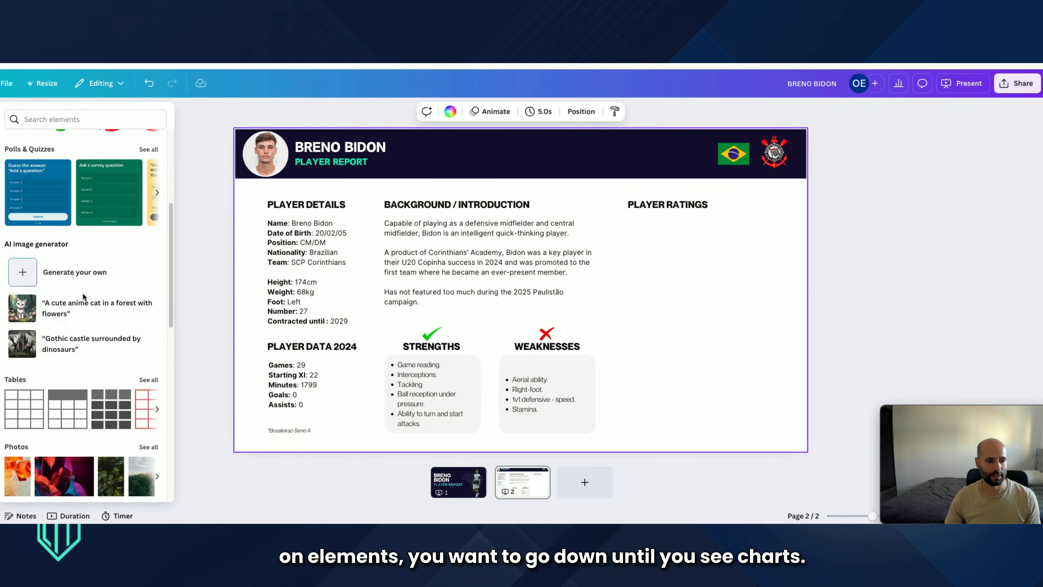
{"action": "scroll", "coordinate": [83, 291], "scroll_direction": "down", "scroll_amount": 3}
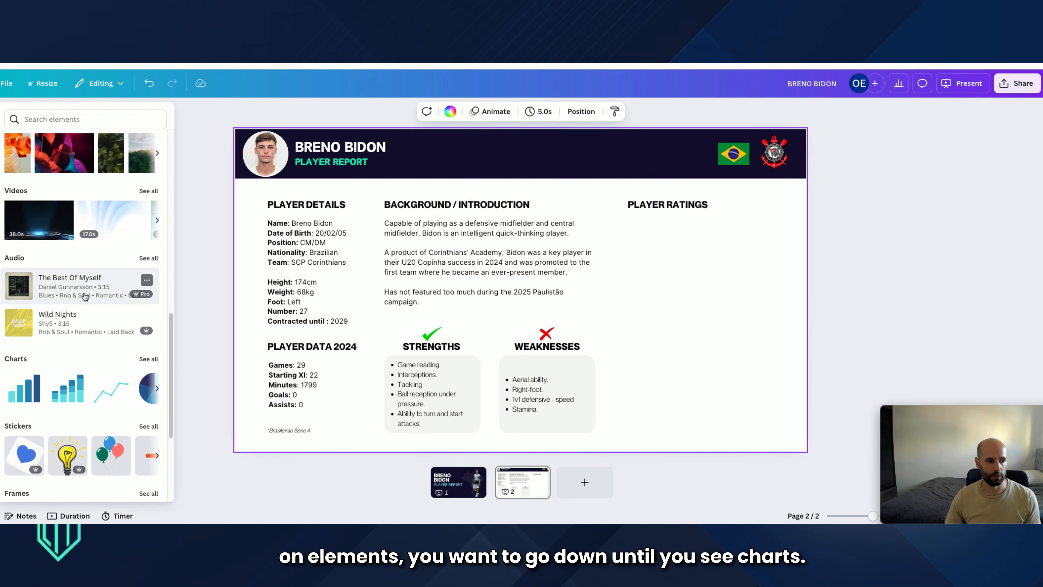
{"action": "left_click", "coordinate": [149, 356]}
{"action": "left_click", "coordinate": [147, 160]}
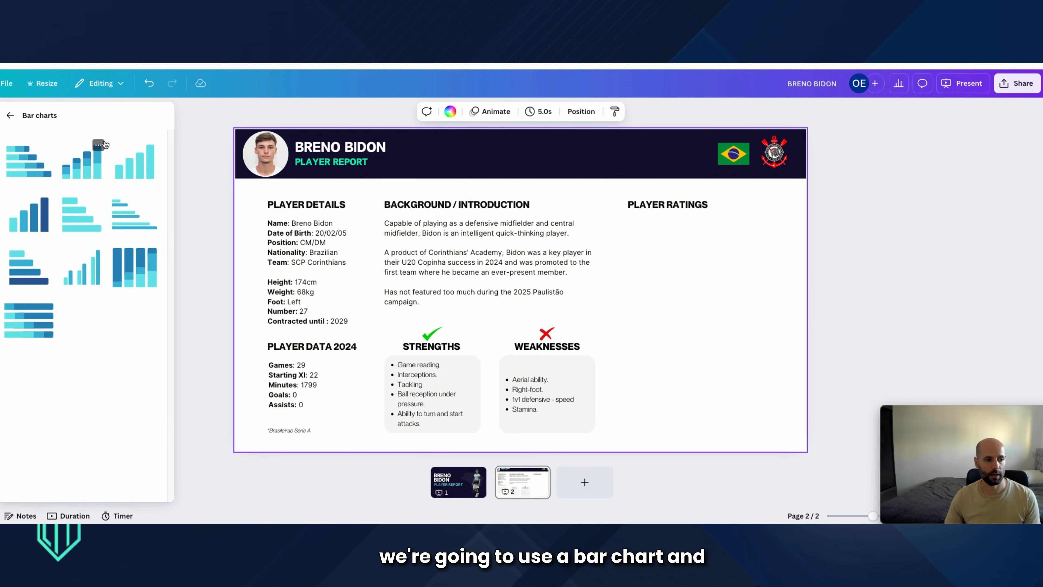
{"action": "left_click", "coordinate": [78, 221]}
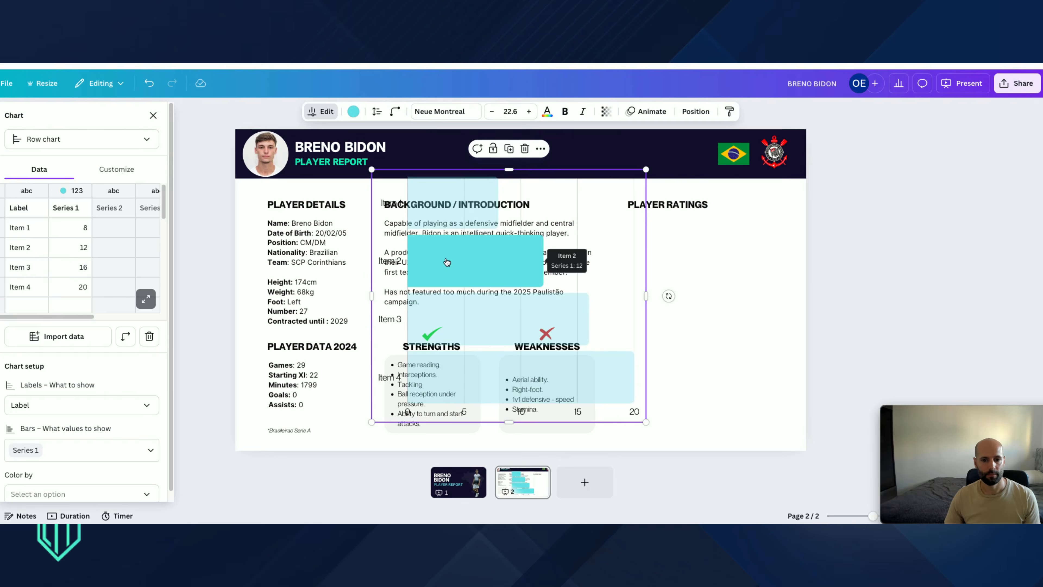
{"action": "left_click_drag", "start_coordinate": [627, 281], "coordinate": [823, 287]}
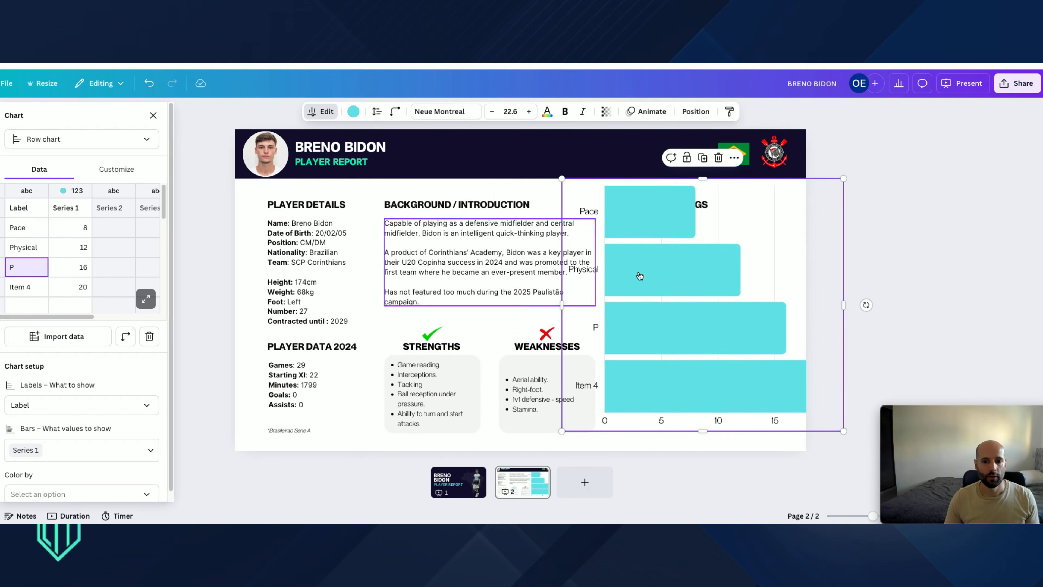
Set the chart's Series 1 values to 6 for Pace, 7 for Physical and 7 for the third item
{"action": "left_click", "coordinate": [22, 233]}
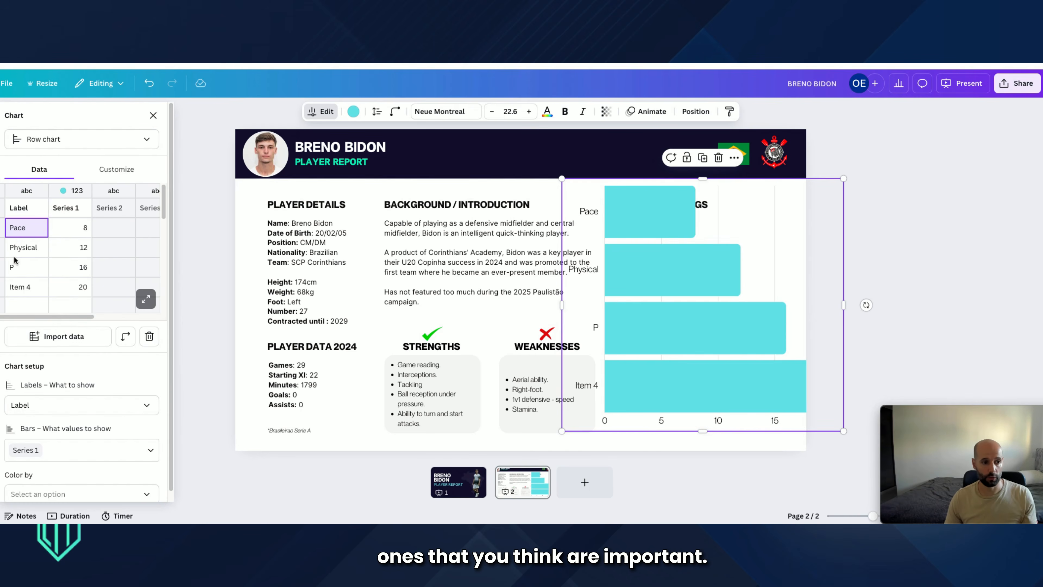
{"action": "left_click", "coordinate": [85, 228]}
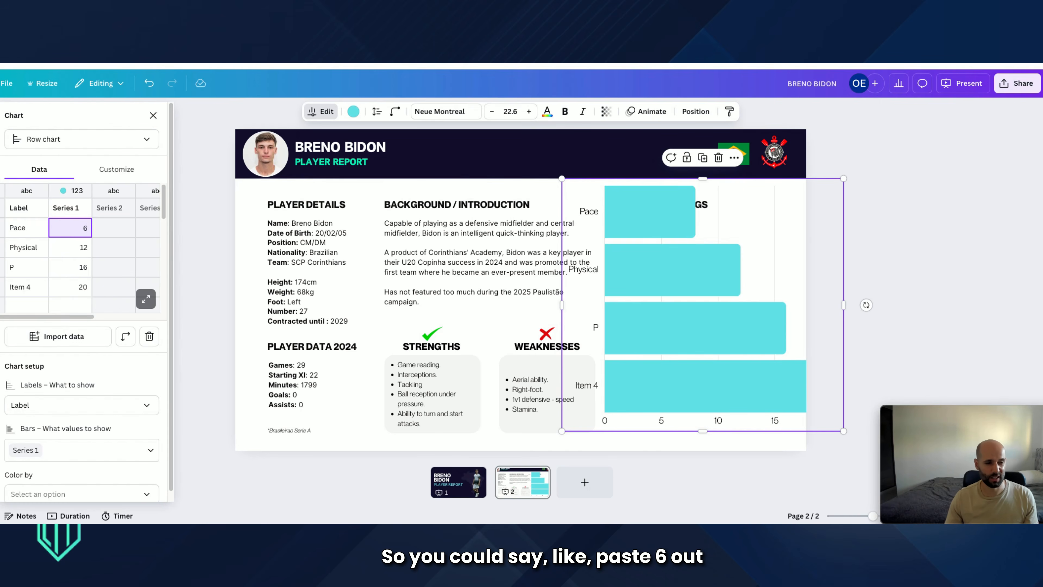
{"action": "left_click", "coordinate": [82, 247]}
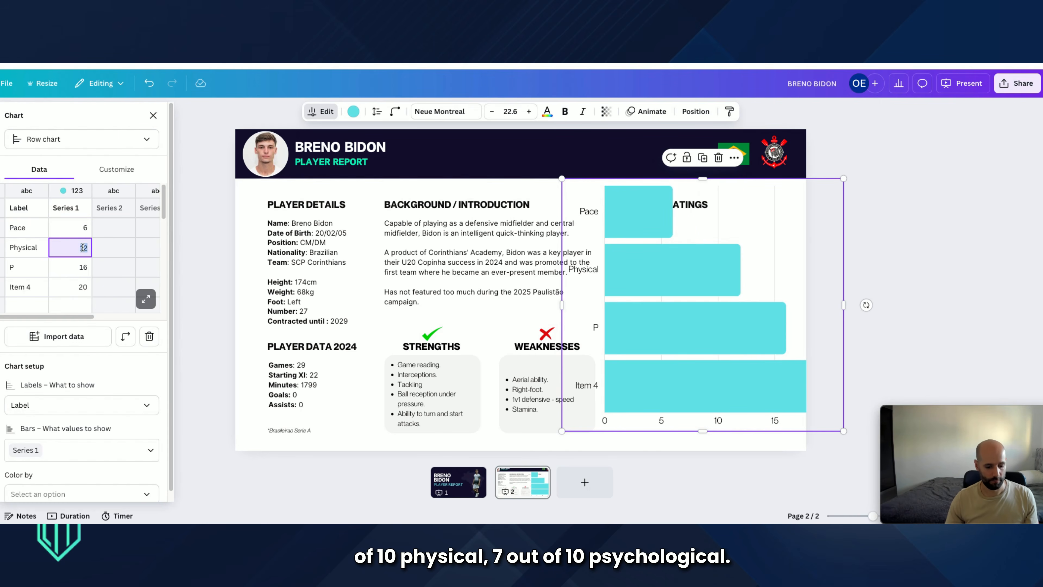
{"action": "double_click", "coordinate": [83, 267]}
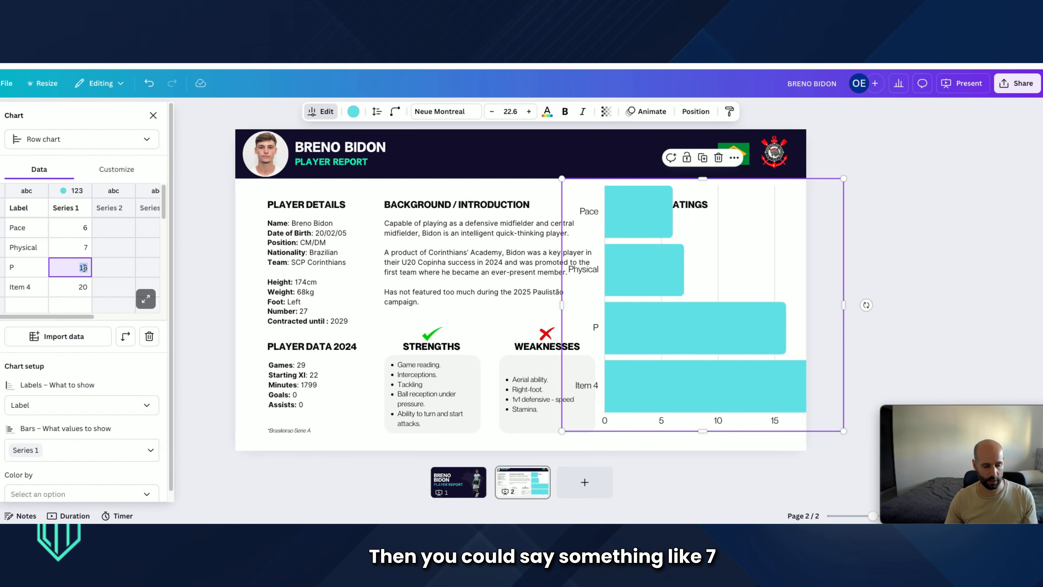
{"action": "left_click", "coordinate": [84, 290]}
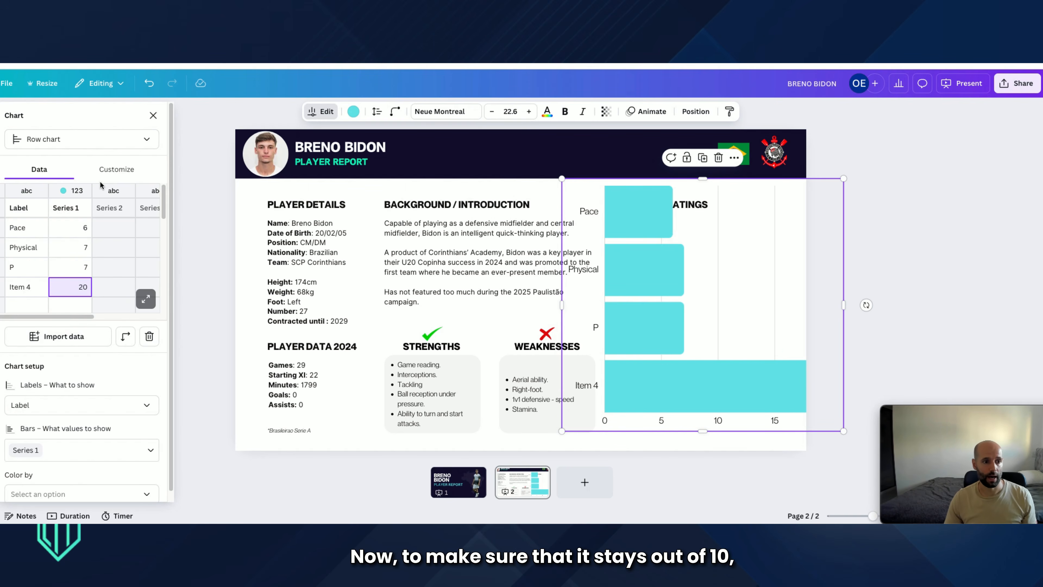
Set the maximum of the chart's X axis to 10
{"action": "left_click", "coordinate": [116, 174]}
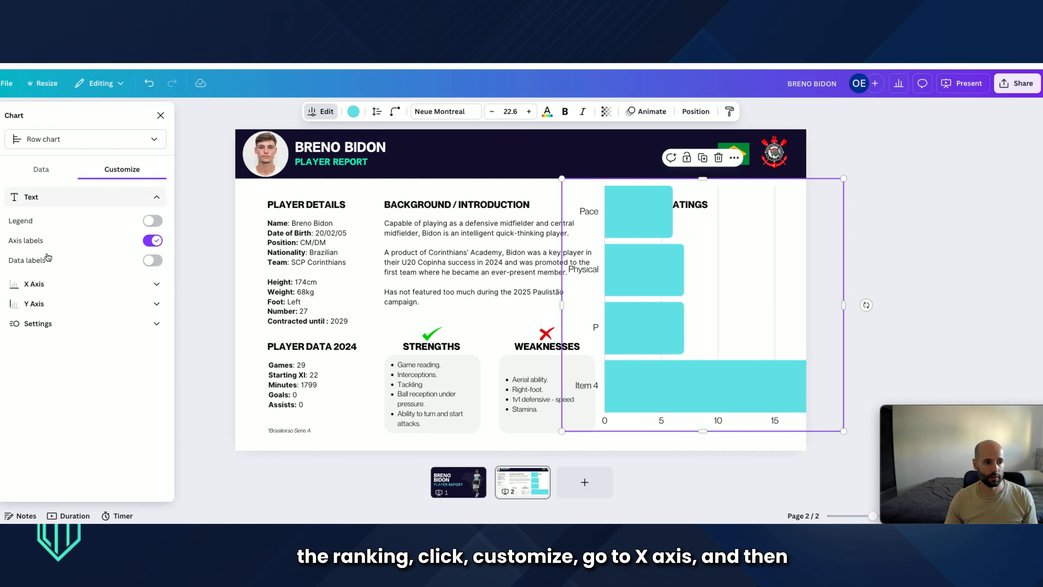
{"action": "left_click", "coordinate": [158, 287]}
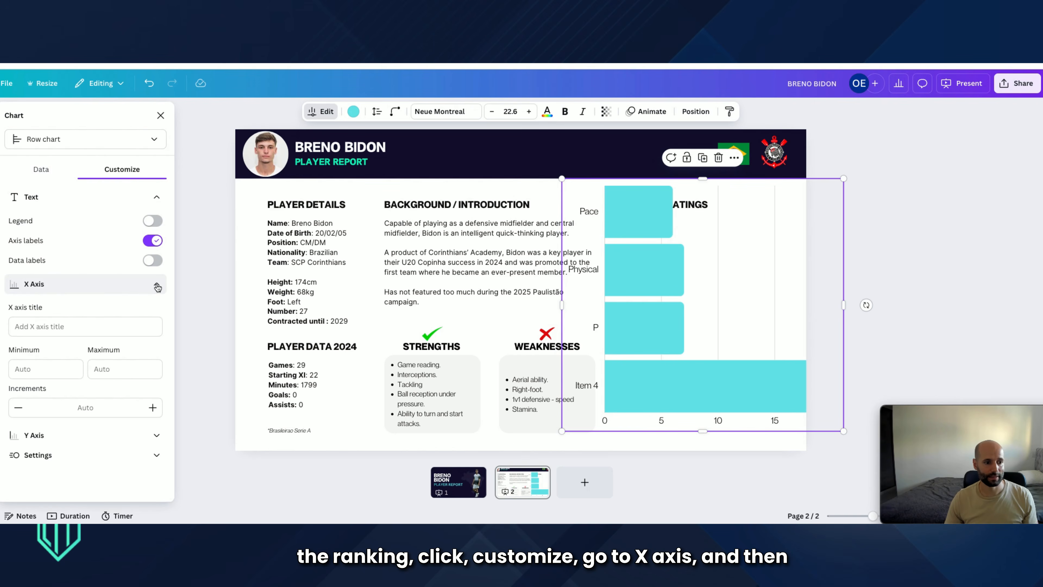
{"action": "left_click", "coordinate": [96, 367]}
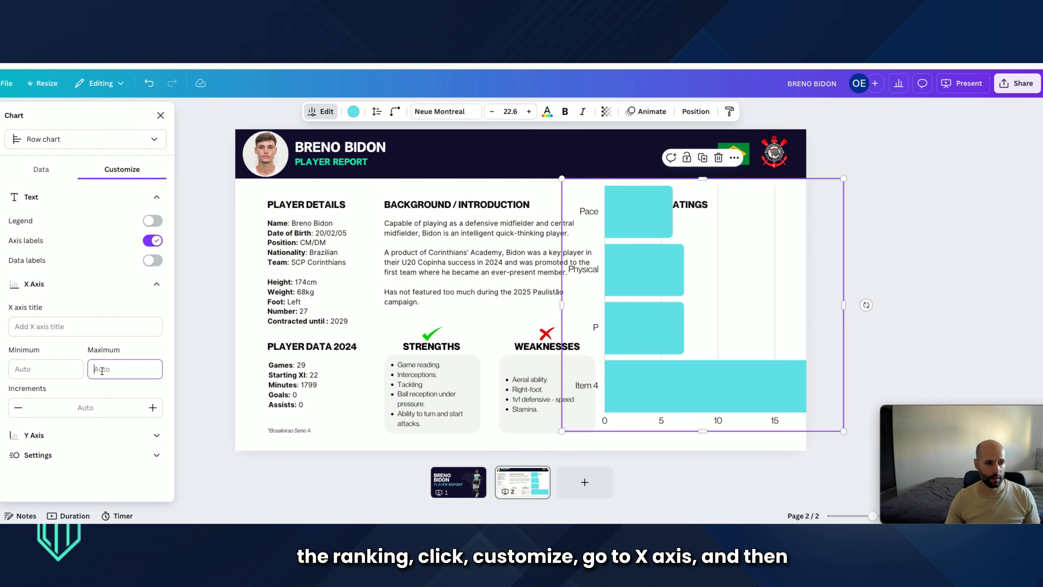
{"action": "type", "text": "10"}
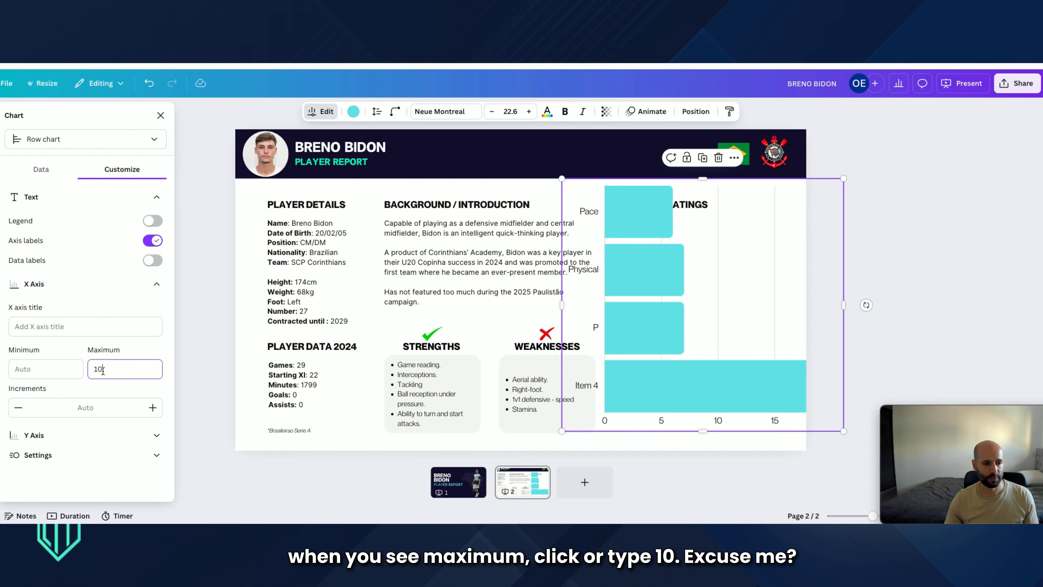
Complete the ratings as Physical 6, Pace 6, Psychological 8, Technical 8, Tactical 7 and Work Rate 8, and shrink the chart under its heading
{"action": "left_click", "coordinate": [44, 169]}
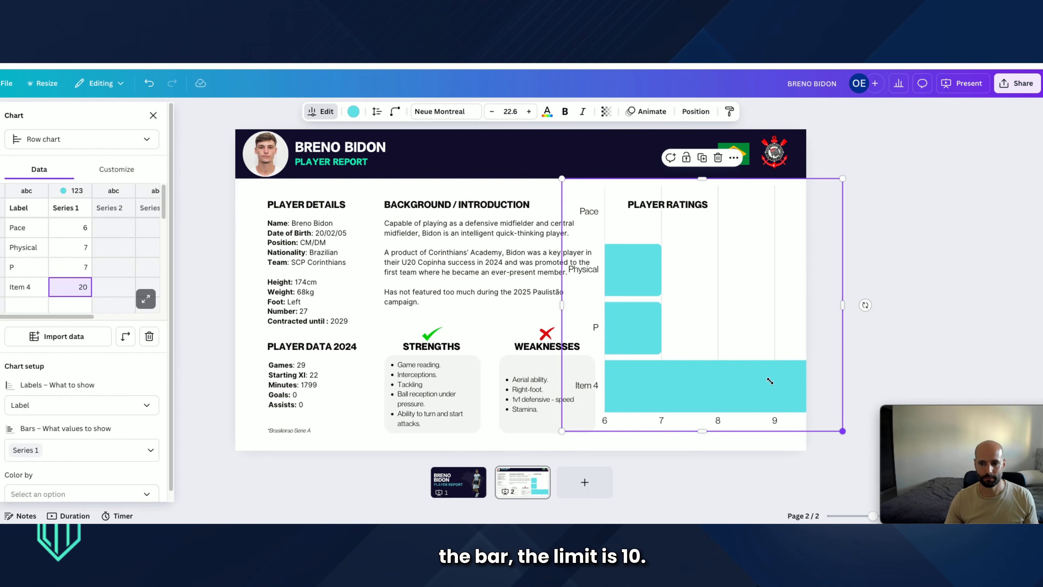
{"action": "left_click_drag", "start_coordinate": [842, 430], "coordinate": [772, 367]}
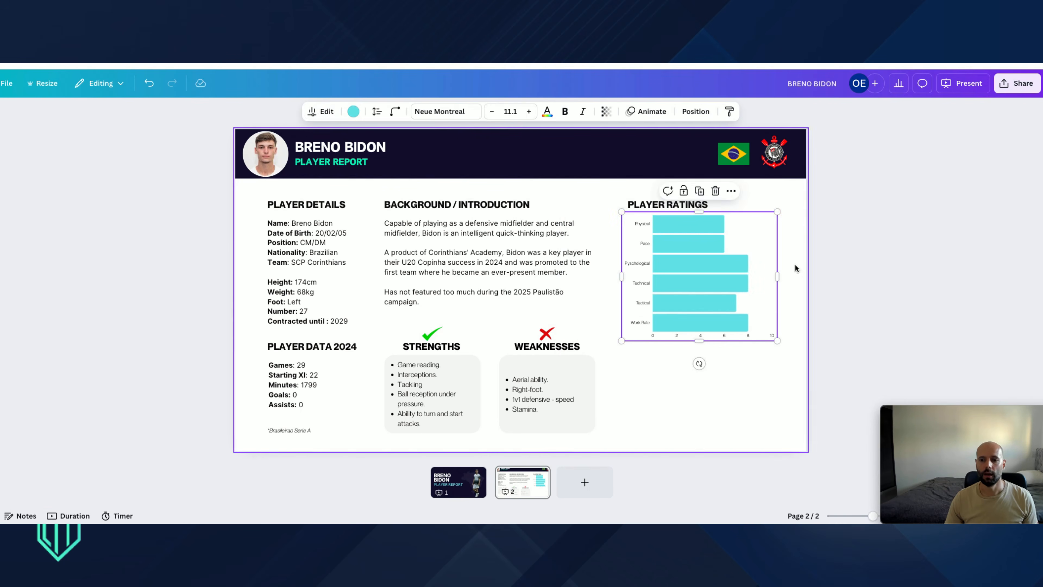
{"action": "left_click", "coordinate": [794, 264]}
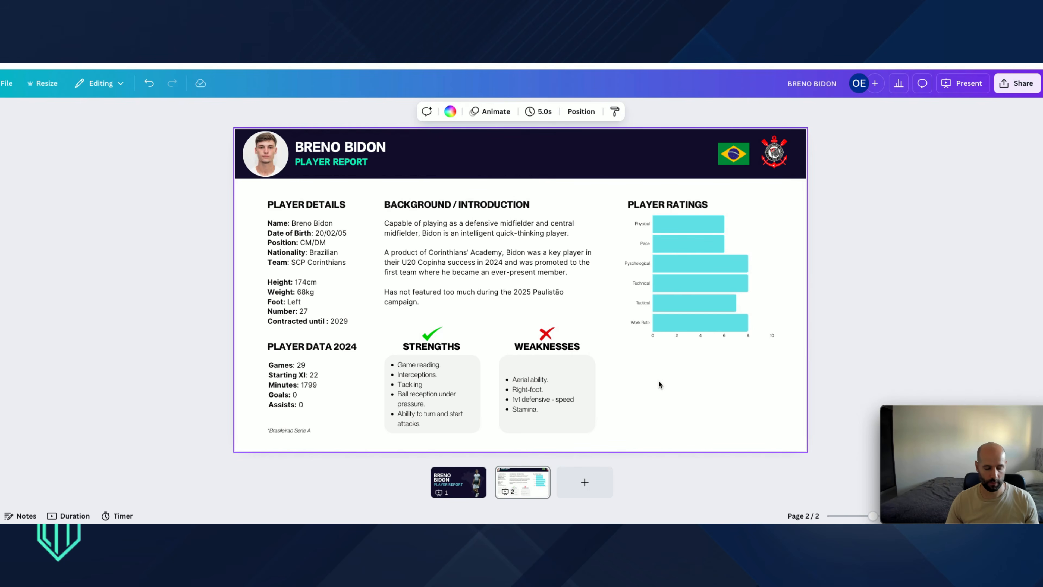
Paste the pitch heatmap under the ratings chart, with an arrow above it and the small caption "Heatmap: Brasilerao 2024" below
{"action": "key", "text": "ctrl+v"}
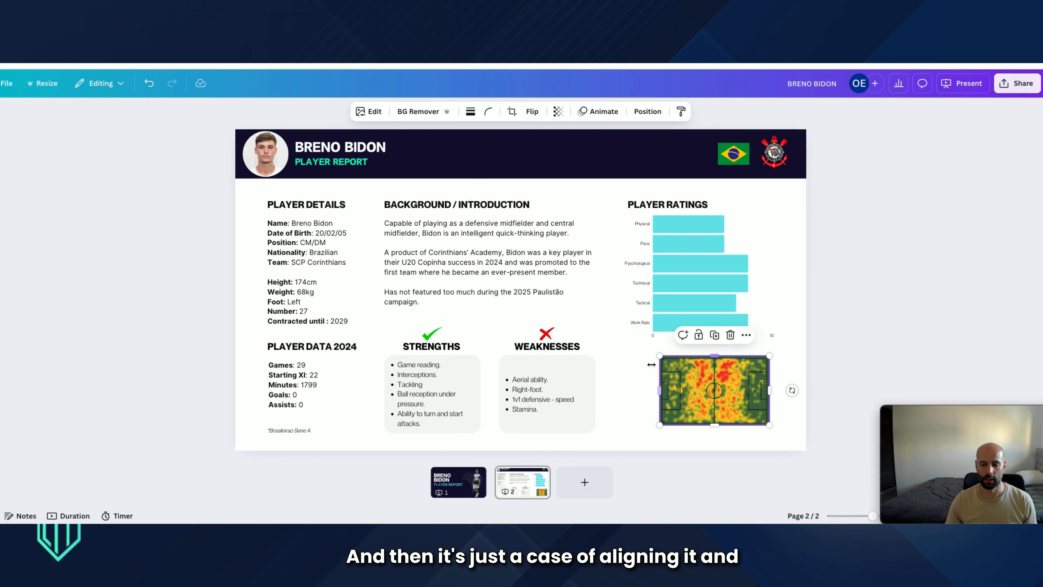
{"action": "left_click", "coordinate": [285, 430]}
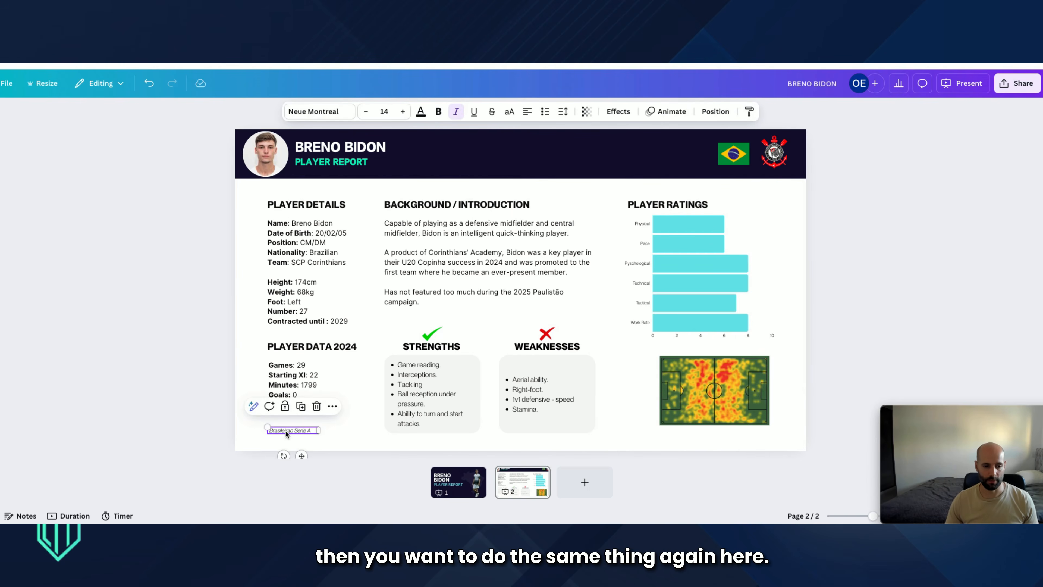
{"action": "left_click_drag", "start_coordinate": [286, 431], "coordinate": [706, 434]}
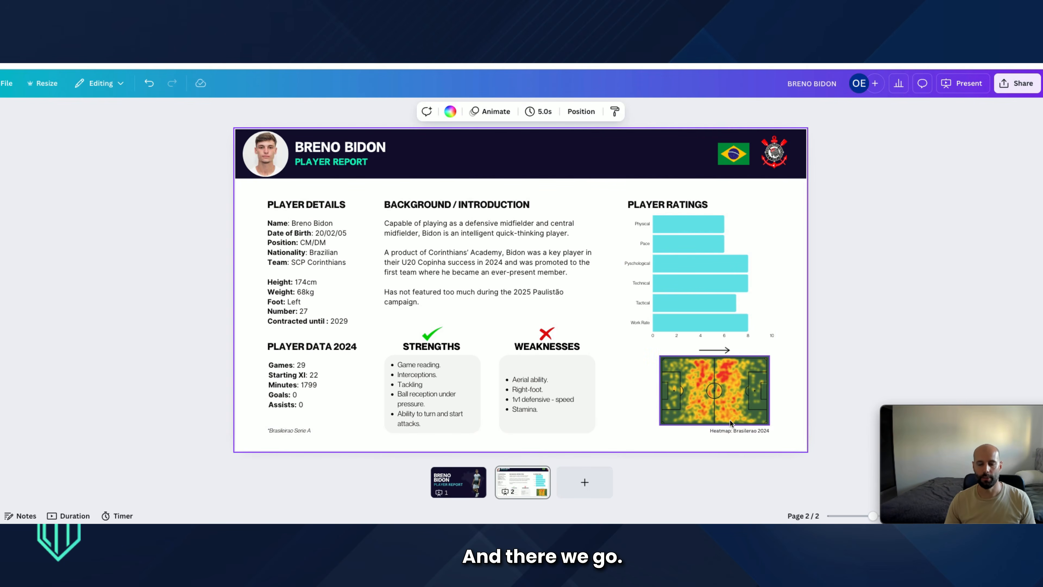
{"action": "left_click", "coordinate": [709, 361]}
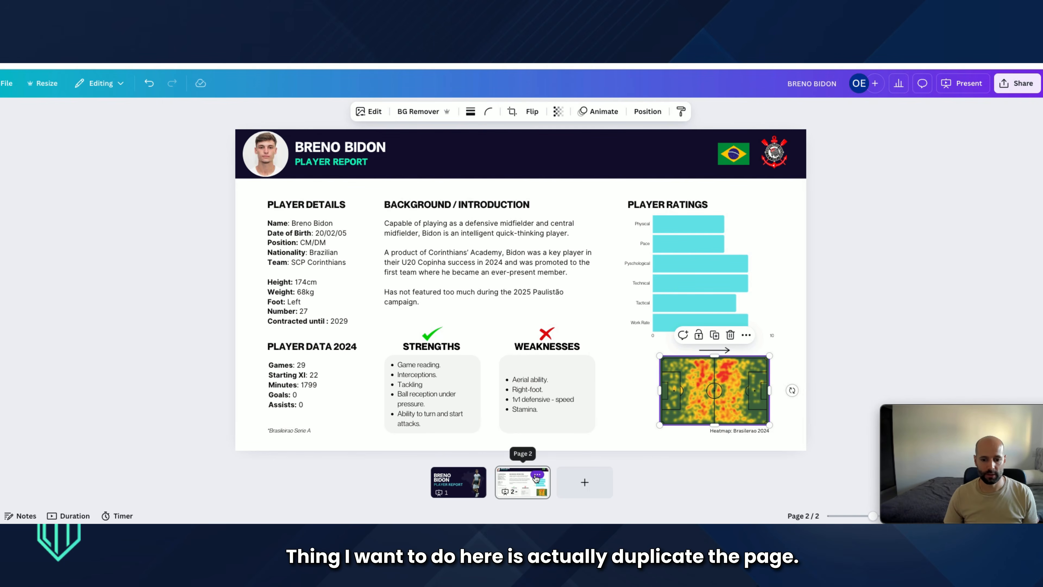
Duplicate page 2 and clear everything from the copy except the header band with its photo, titles, flag and badge
{"action": "left_click", "coordinate": [537, 476]}
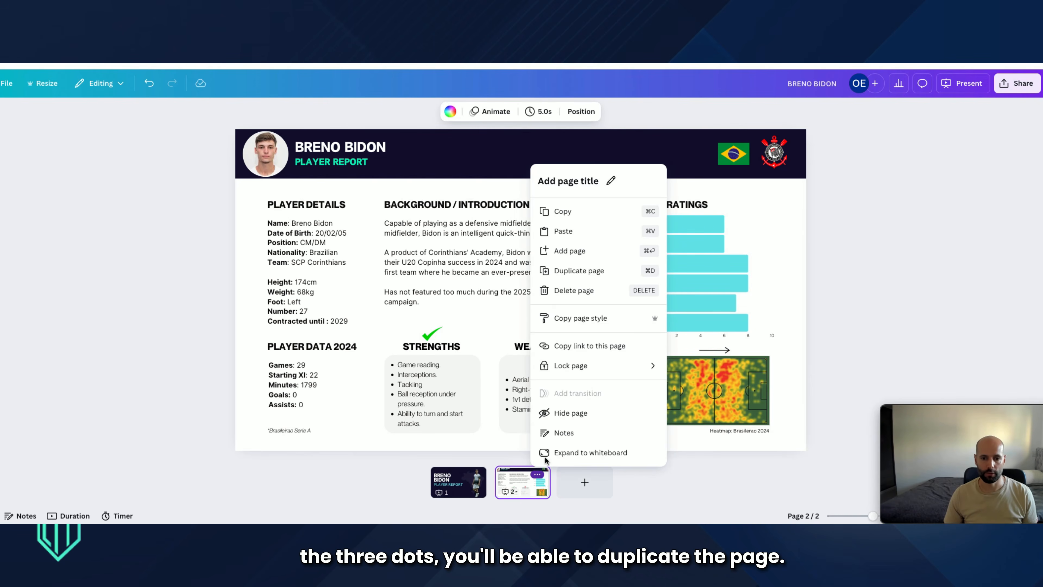
{"action": "left_click", "coordinate": [574, 276]}
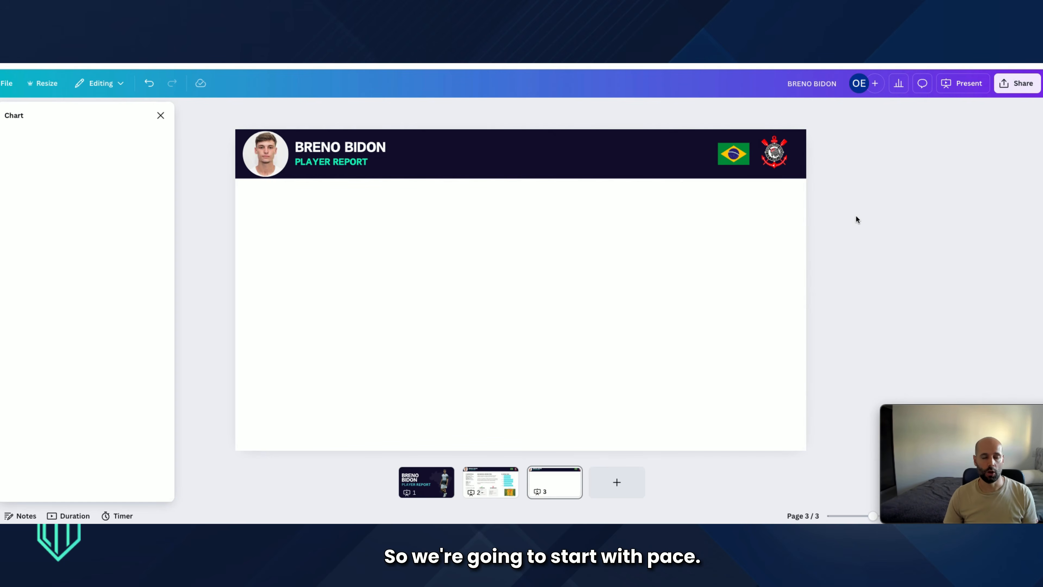
{"action": "left_click", "coordinate": [160, 117]}
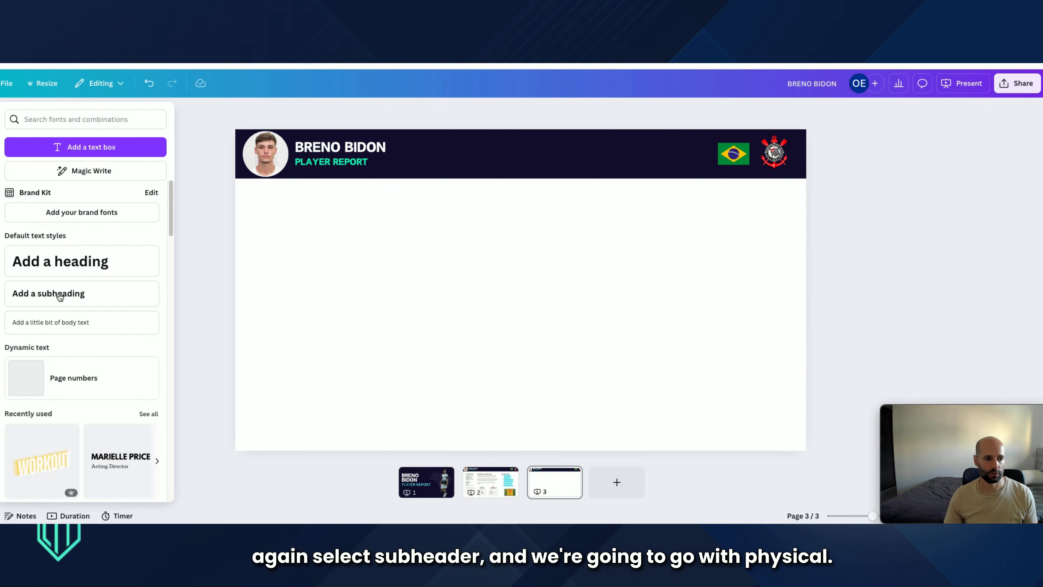
Add a small "PHYSICAL" heading in page 3's first column and a body text below with bold "Pace:" and "Strength & Agility:" labels
{"action": "left_click", "coordinate": [59, 293]}
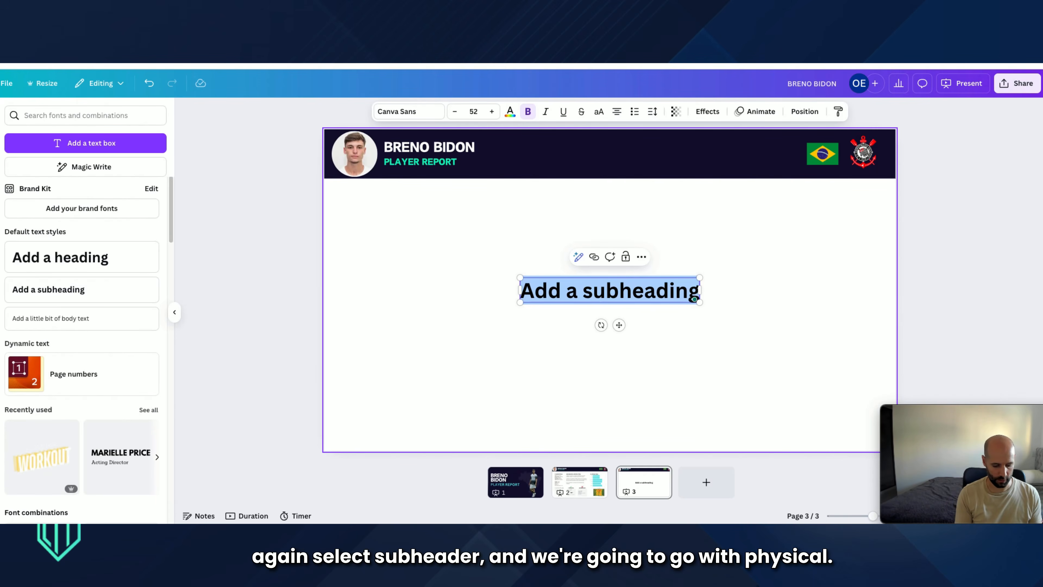
{"action": "type", "text": "PHYS"}
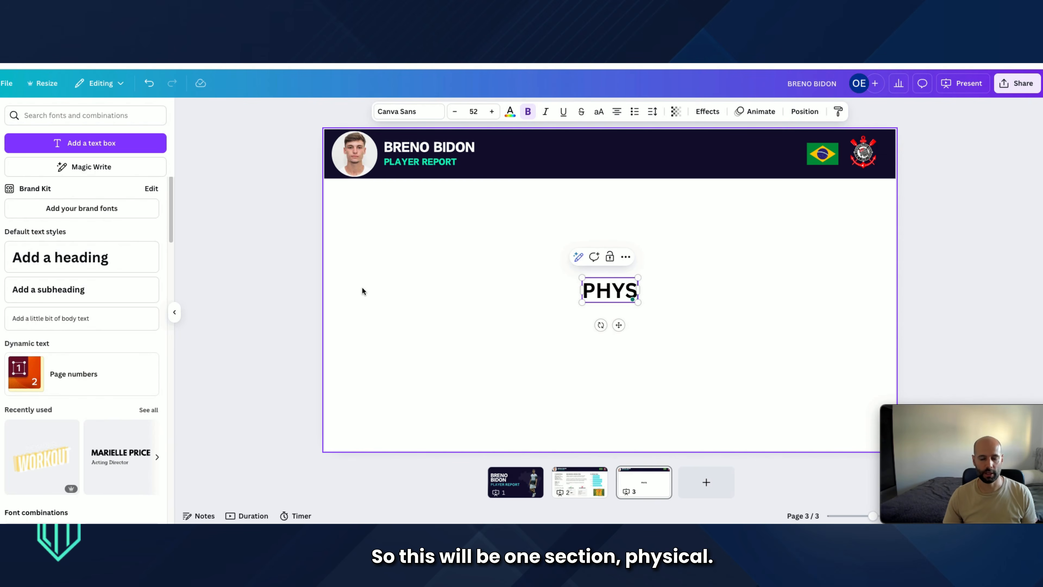
{"action": "type", "text": "ICAL"}
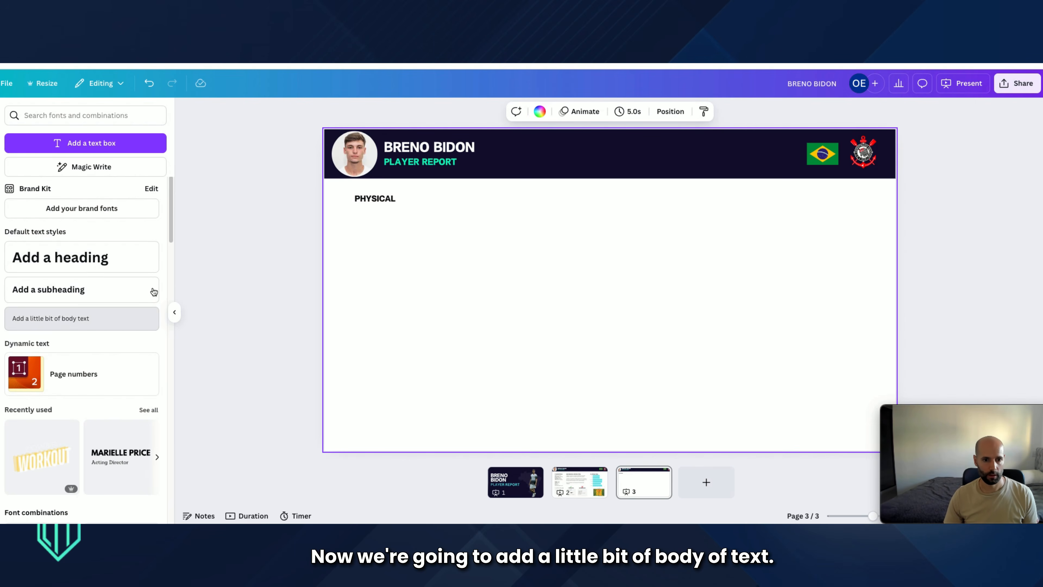
{"action": "left_click", "coordinate": [45, 318]}
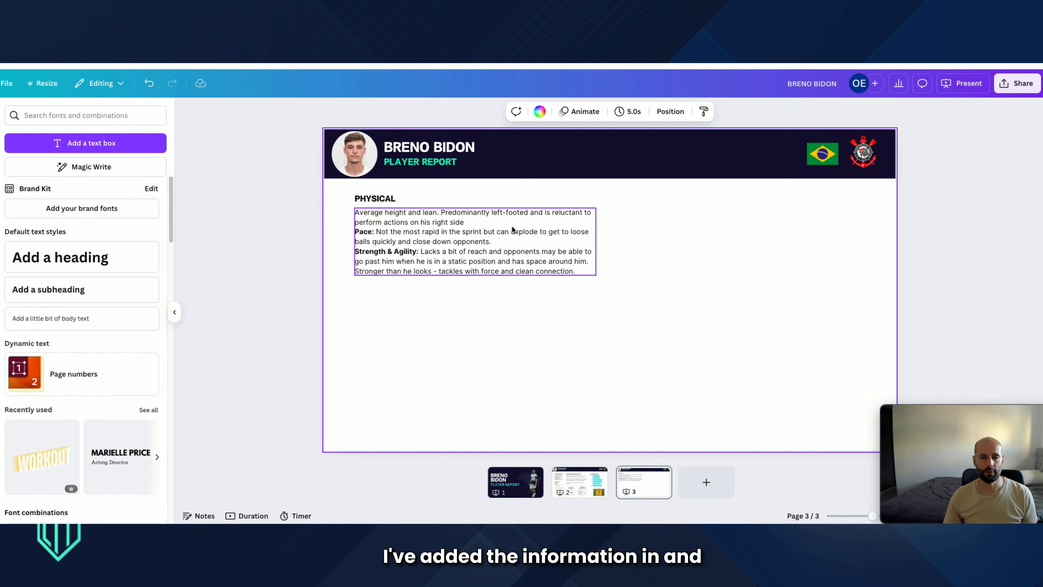
{"action": "left_click", "coordinate": [390, 239]}
{"action": "double_click", "coordinate": [374, 230]}
{"action": "left_click", "coordinate": [374, 231]}
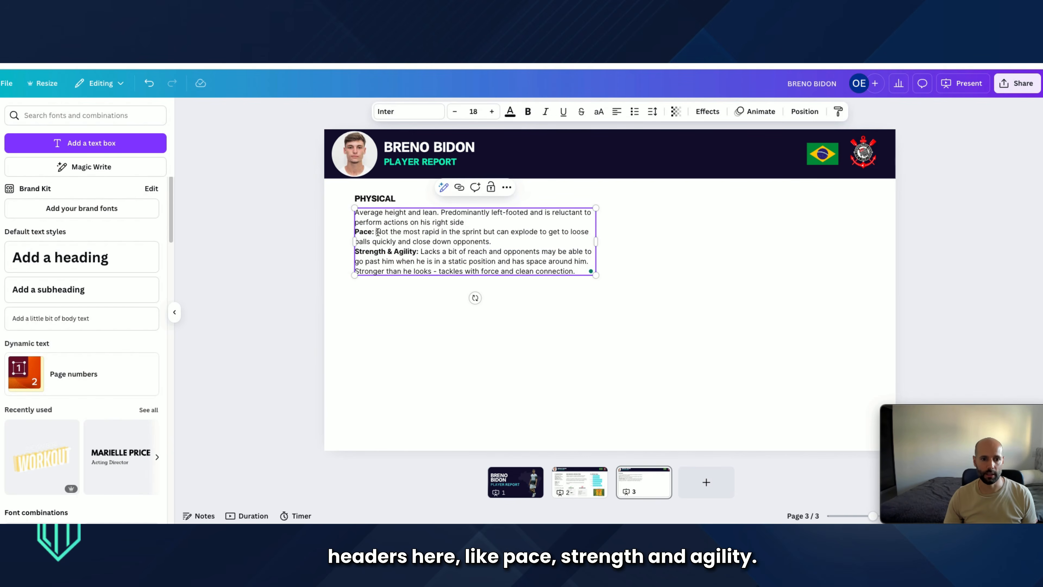
{"action": "left_click_drag", "start_coordinate": [416, 251], "coordinate": [370, 251]}
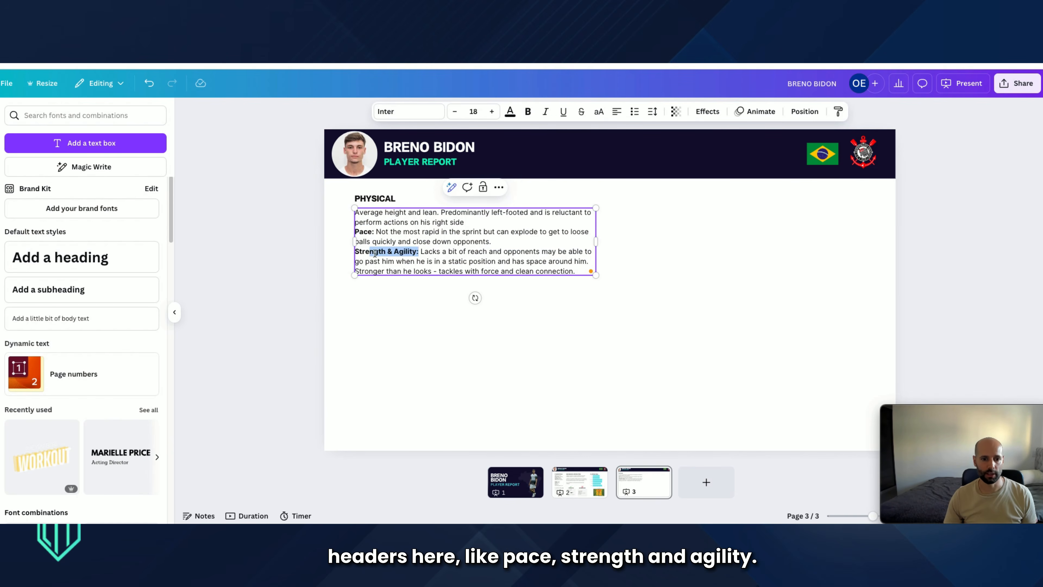
{"action": "left_click", "coordinate": [416, 252]}
{"action": "left_click", "coordinate": [477, 249]}
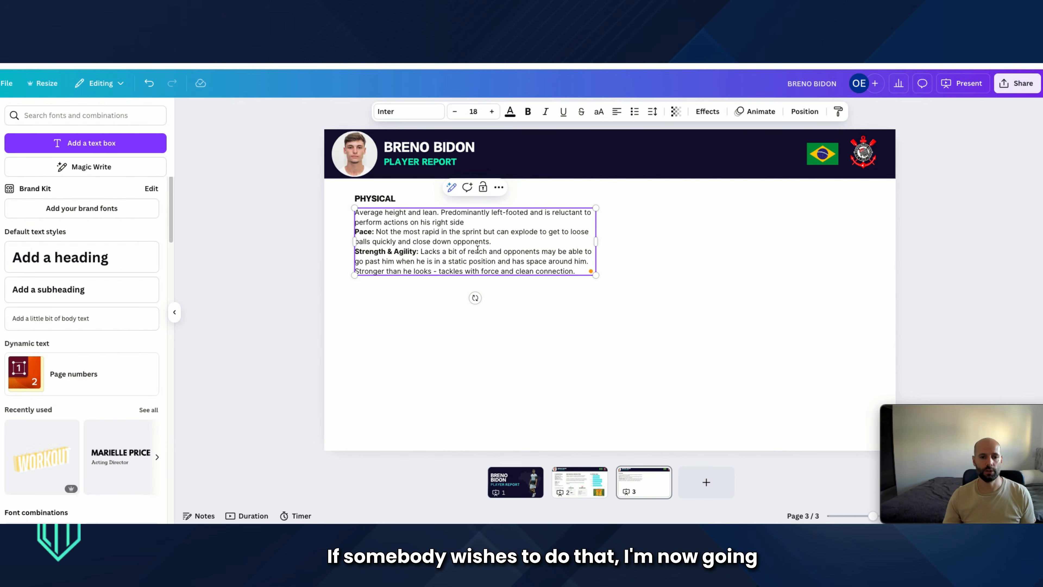
{"action": "left_click", "coordinate": [699, 249]}
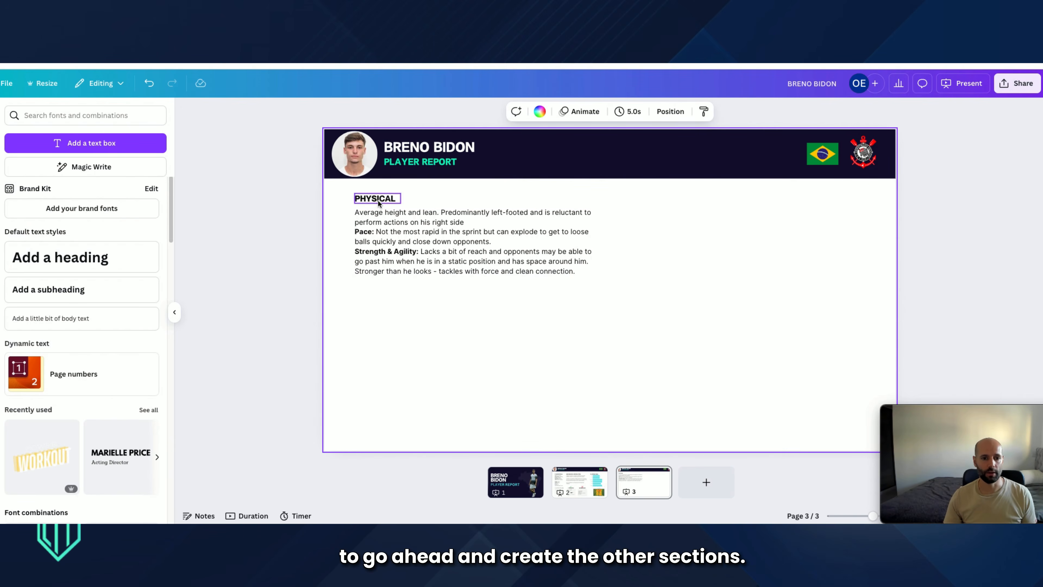
Duplicate the PHYSICAL heading, move the copy level with it into the second column and retitle it "MENTAL / PSYCHOLOGICAL"
{"action": "left_click", "coordinate": [378, 200]}
{"action": "left_click_drag", "start_coordinate": [378, 200], "coordinate": [638, 199]}
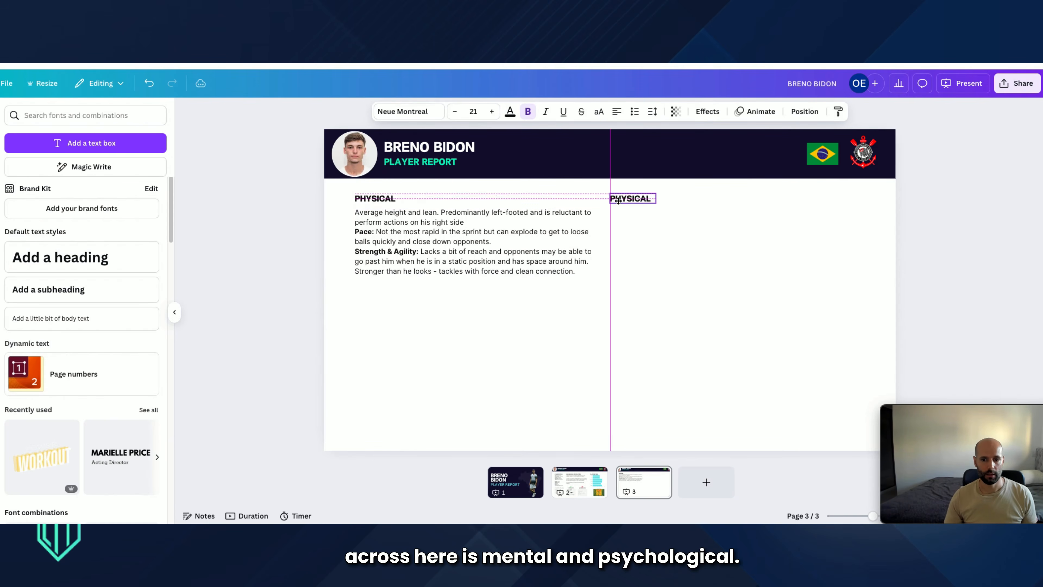
{"action": "double_click", "coordinate": [620, 199]}
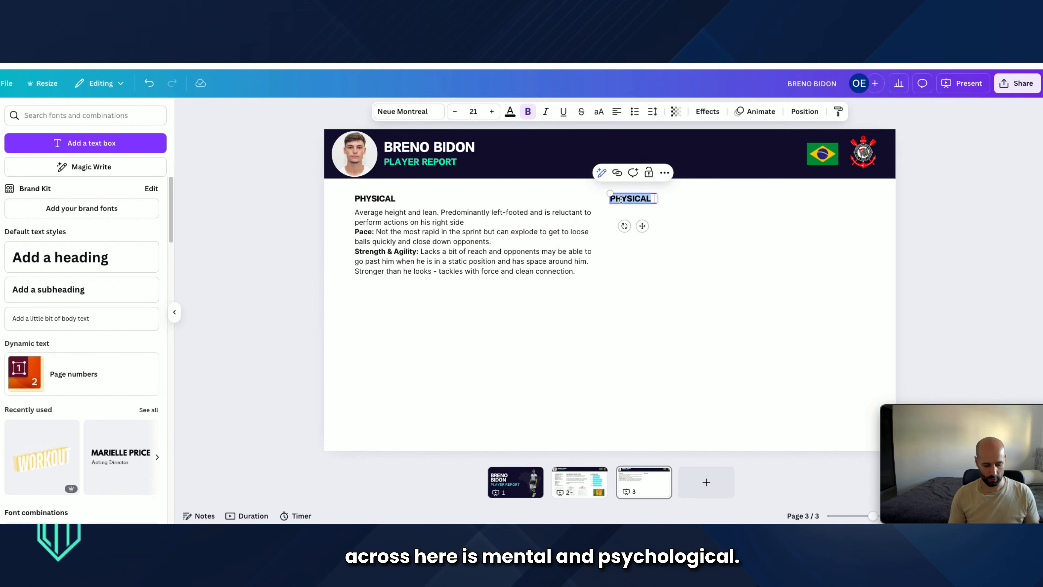
{"action": "type", "text": "MENTA;"}
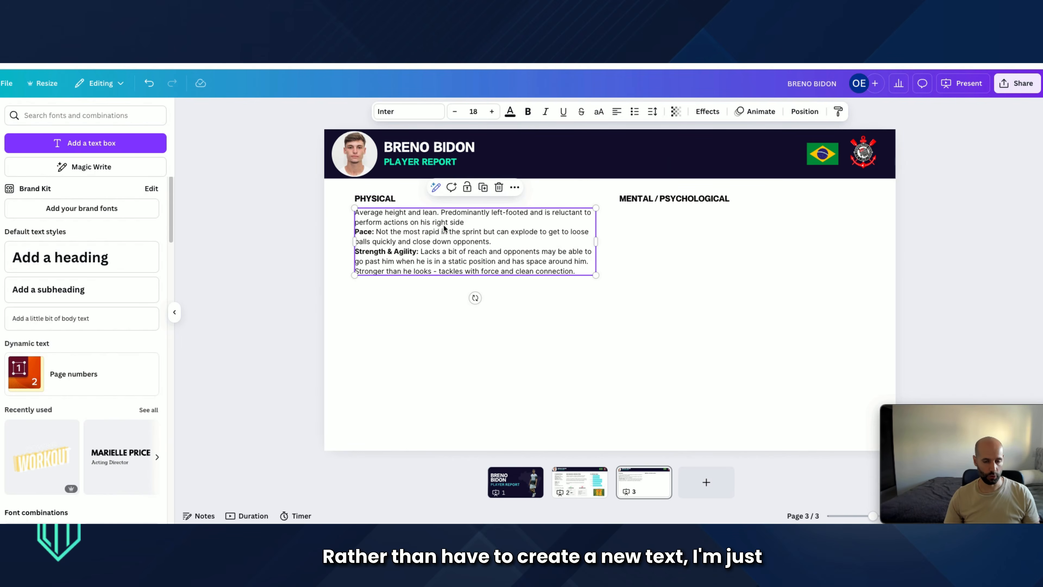
Copy the PHYSICAL body text under the MENTAL / PSYCHOLOGICAL heading and replace its content with notes labelled "Personality:" and "Approach:" in bold
{"action": "left_click_drag", "start_coordinate": [443, 226], "coordinate": [677, 237]}
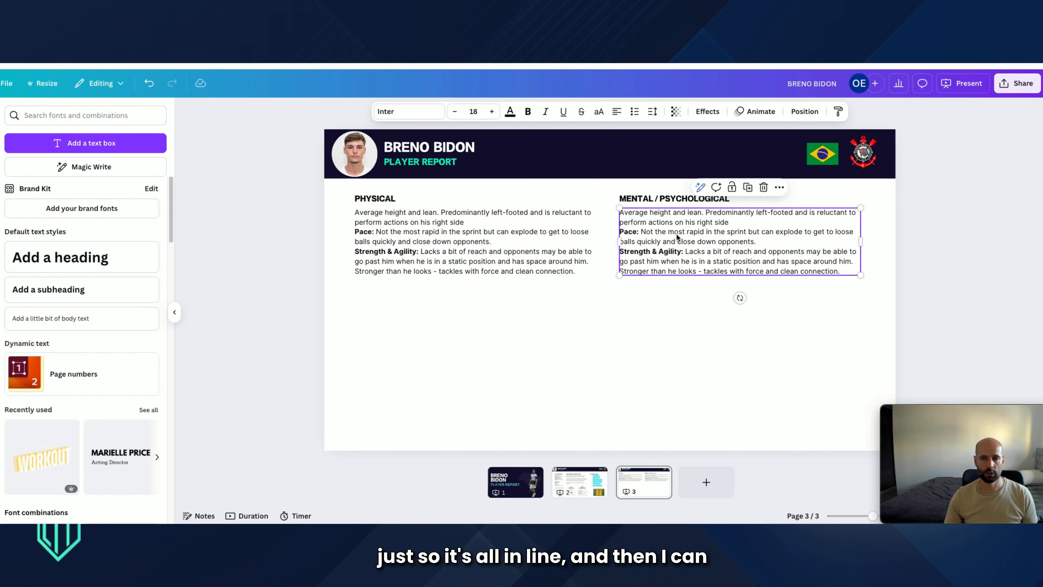
{"action": "left_click", "coordinate": [677, 237]}
{"action": "left_click", "coordinate": [841, 272]}
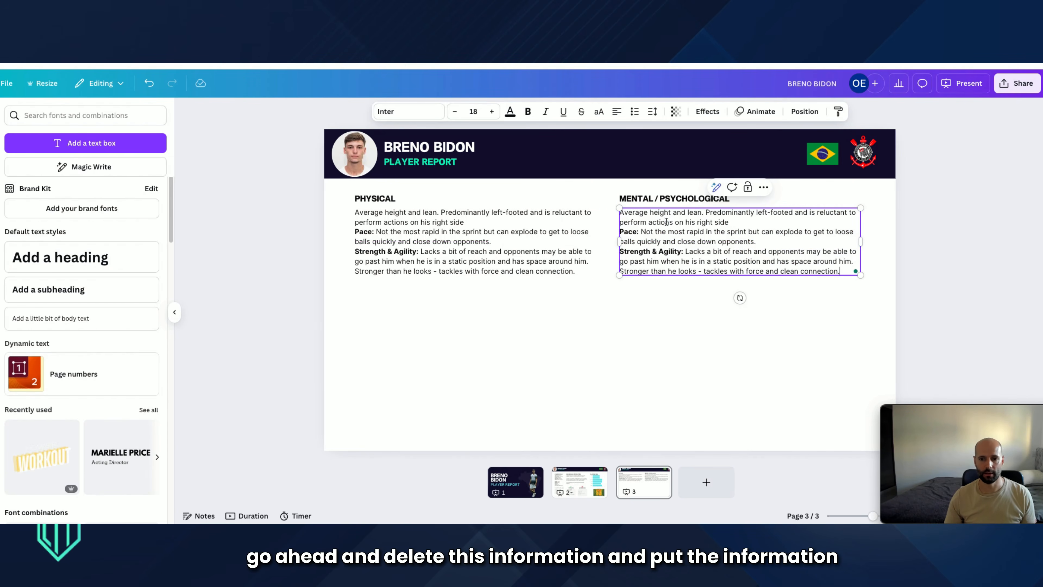
{"action": "left_click_drag", "start_coordinate": [842, 272], "coordinate": [641, 214]}
{"action": "key", "text": "BackSpace"}
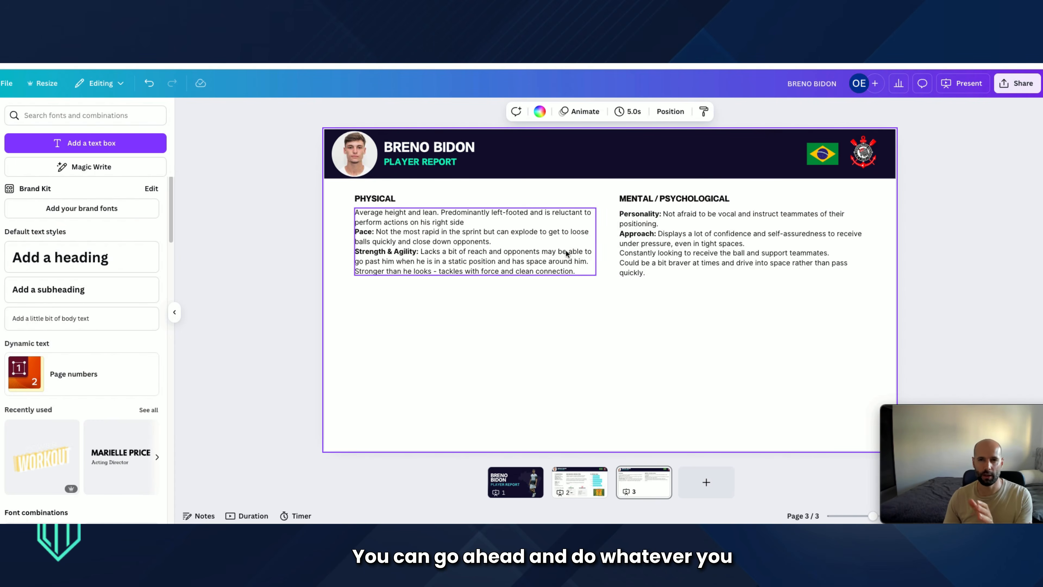
Copy the headings and body texts into a second row and rewrite them as "TECHNICAL" and "INTELLIGENCE / FOOTBALL IQ" sections with scouting notes
{"action": "left_click", "coordinate": [653, 200]}
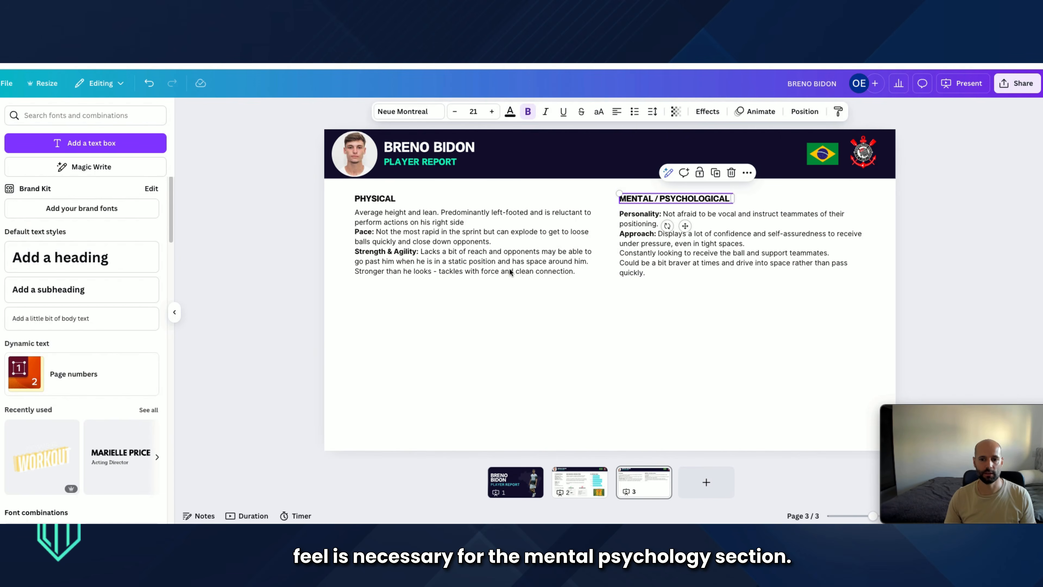
{"action": "left_click", "coordinate": [534, 291]}
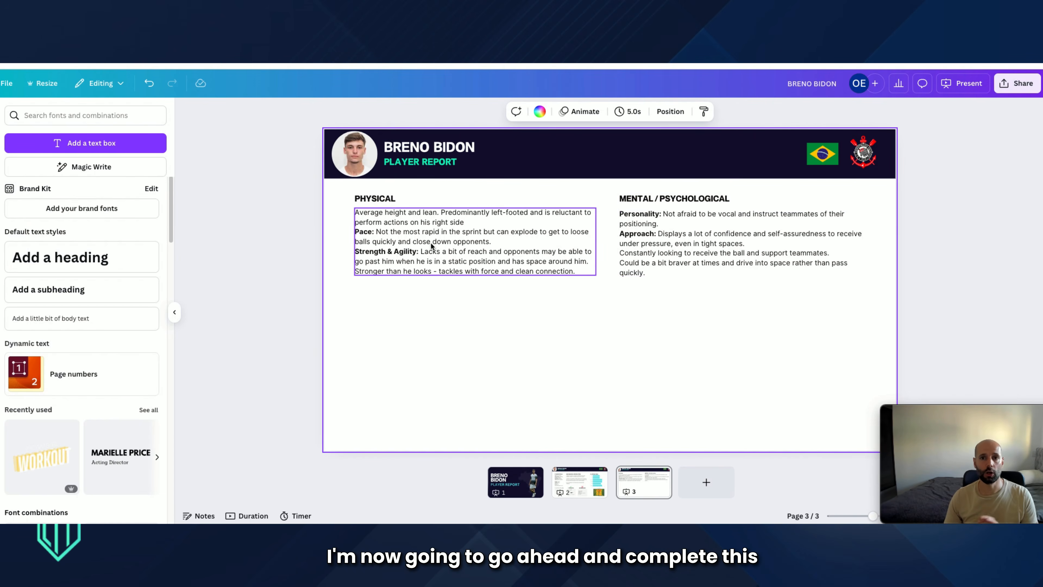
{"action": "left_click", "coordinate": [377, 199]}
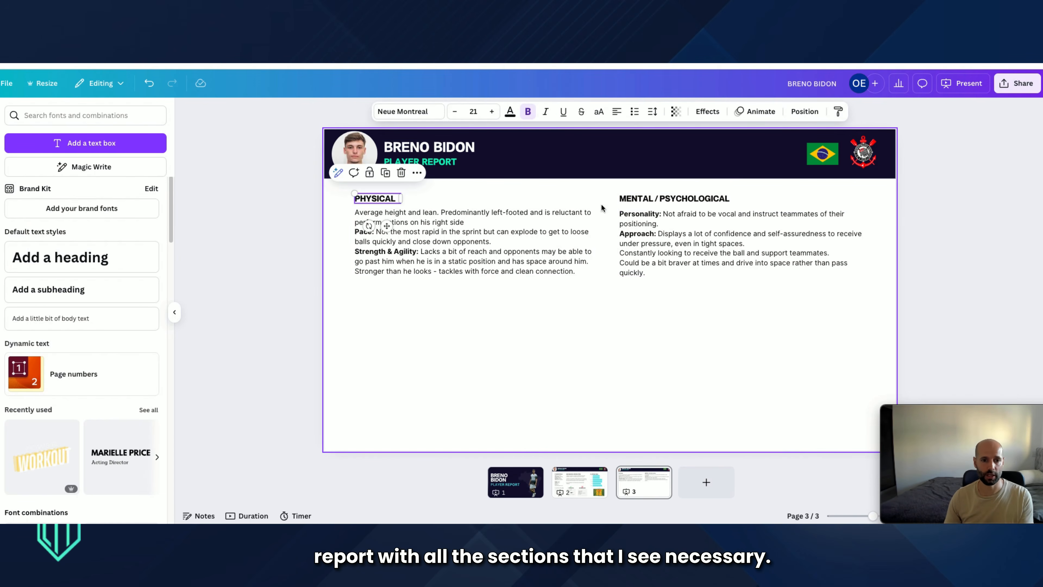
{"action": "left_click", "coordinate": [631, 200]}
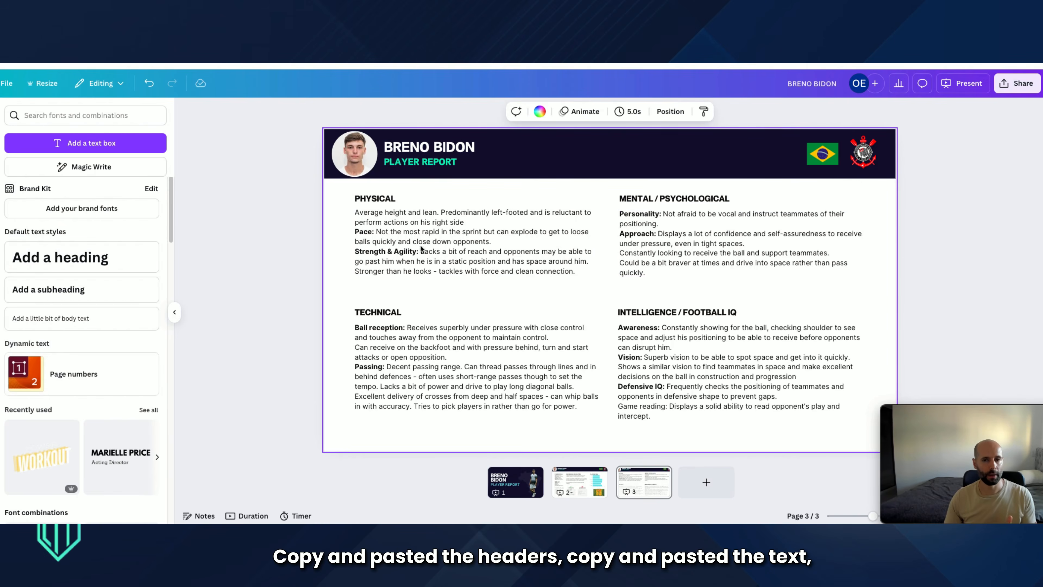
{"action": "left_click", "coordinate": [453, 363]}
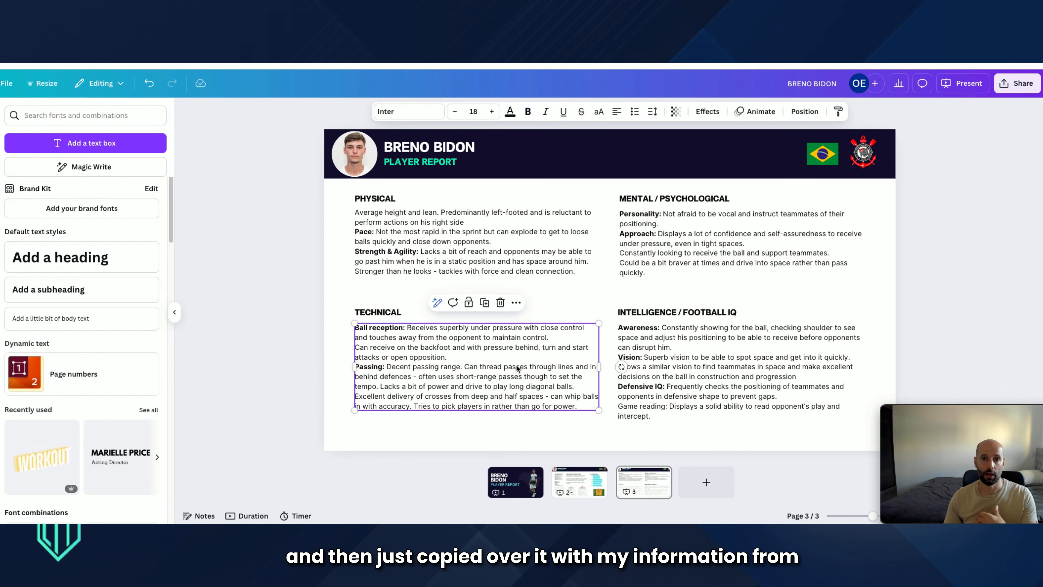
{"action": "left_click", "coordinate": [632, 374]}
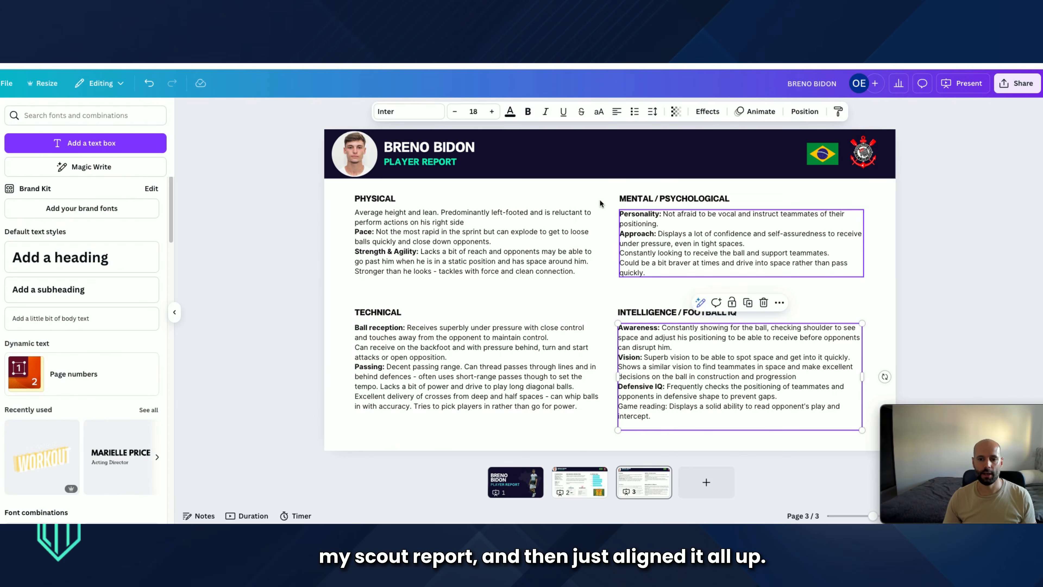
{"action": "left_click", "coordinate": [893, 285]}
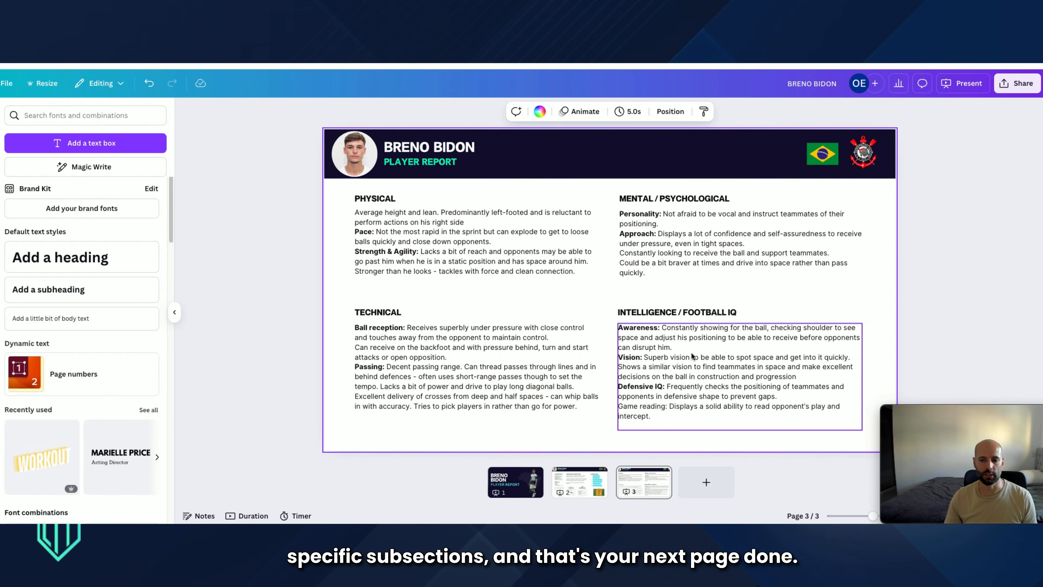
Duplicate page 3 and replace the copy's body with the heading "PLAYER DATA PER 90 - PERCENTILE VS MIDFIELDERS - MENS NEXT 14 LEAGUES" and a row chart
{"action": "left_click", "coordinate": [948, 220]}
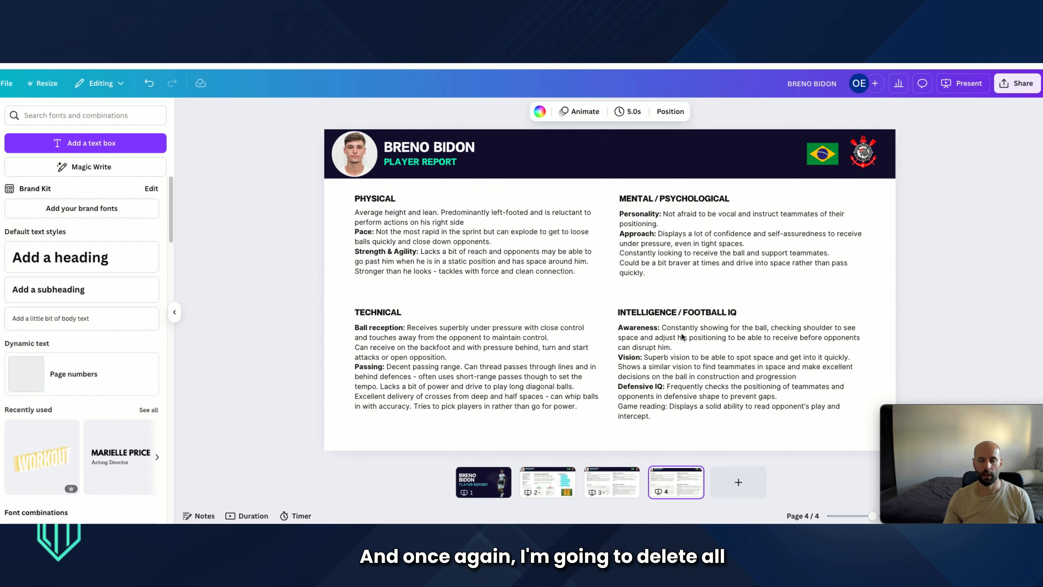
{"action": "left_click", "coordinate": [914, 327]}
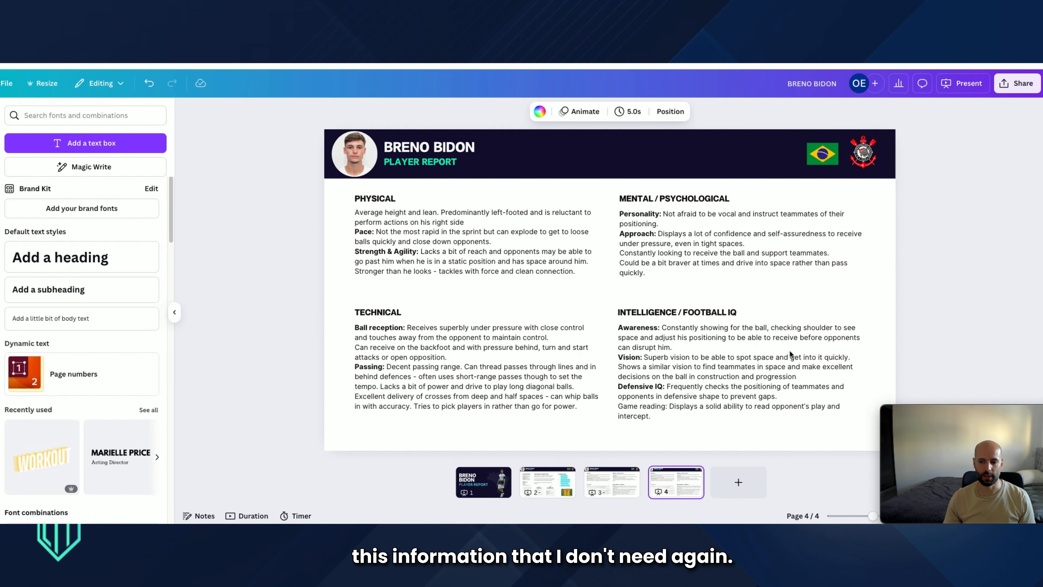
{"action": "left_click", "coordinate": [771, 357]}
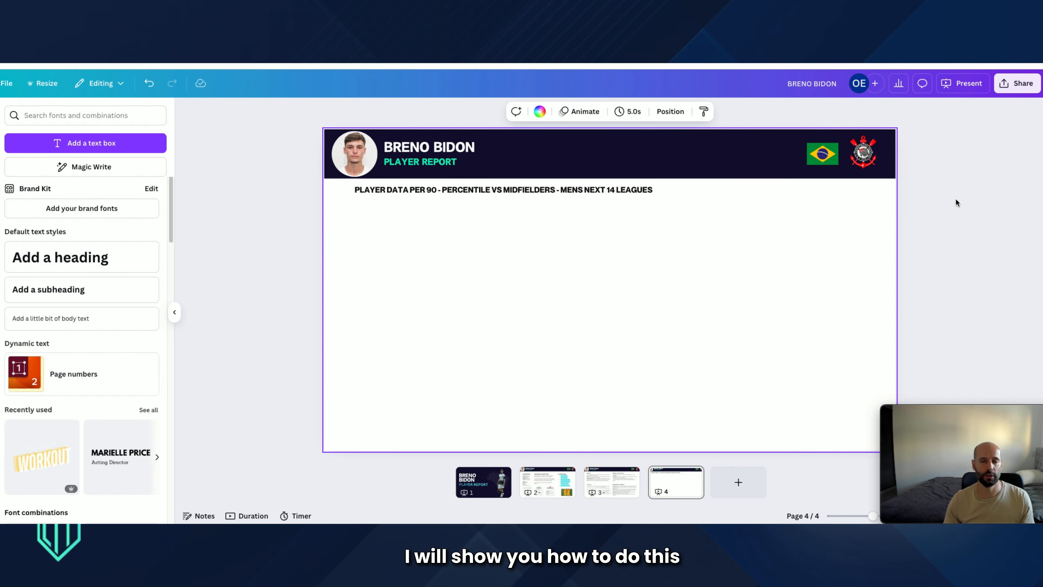
{"action": "left_click", "coordinate": [976, 201]}
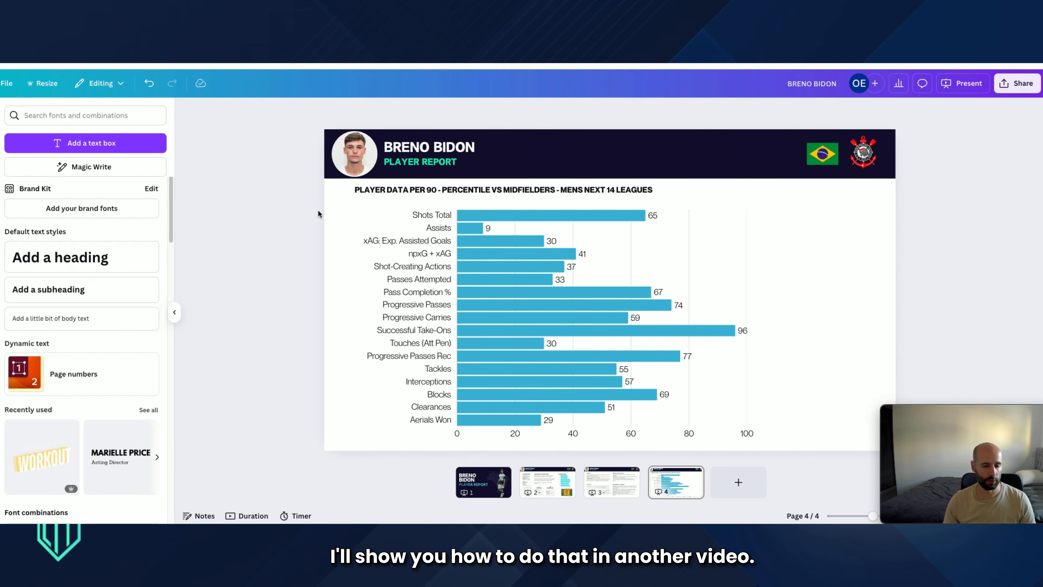
Try the row chart's data labels in Auto and Inside positions with Center and Base alignment, and return them to Outside
{"action": "left_click", "coordinate": [466, 295]}
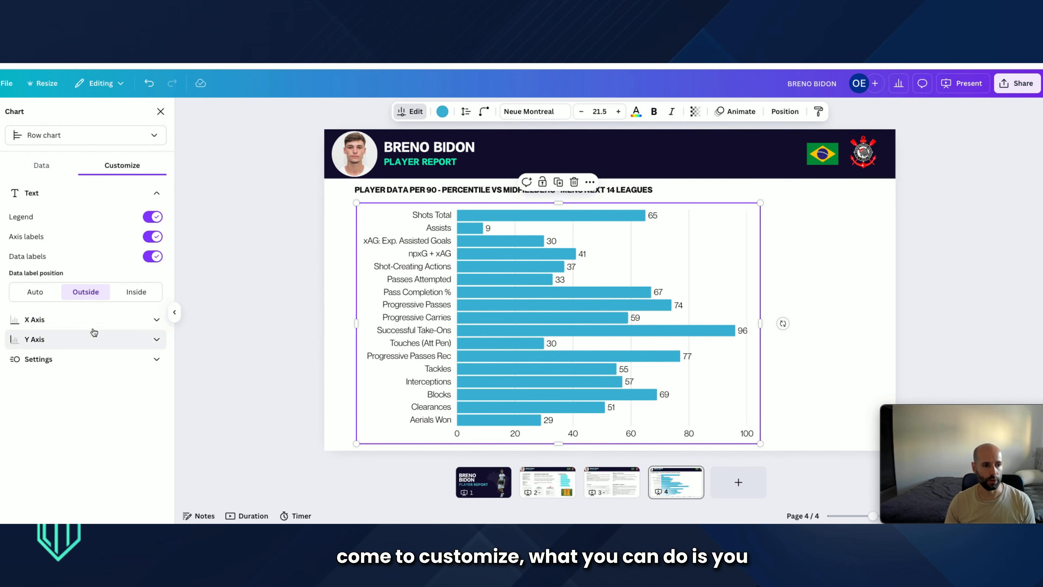
{"action": "left_click", "coordinate": [41, 293]}
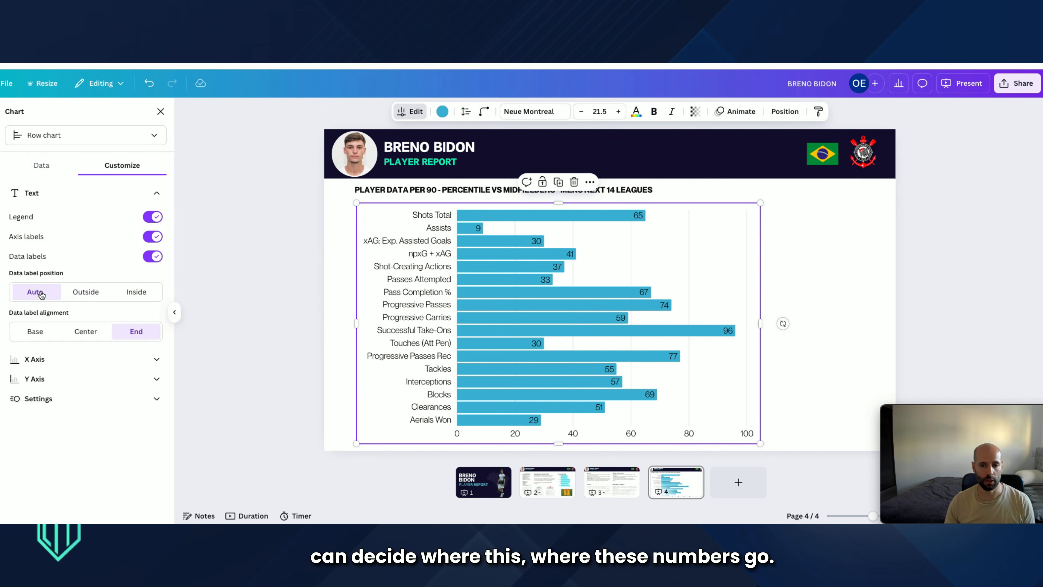
{"action": "left_click", "coordinate": [86, 292]}
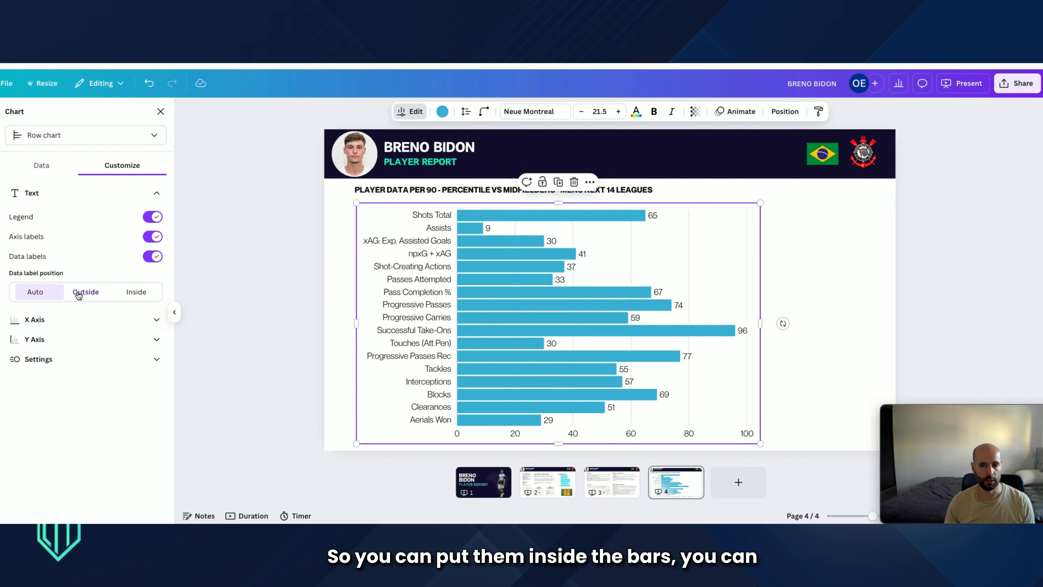
{"action": "left_click", "coordinate": [136, 292]}
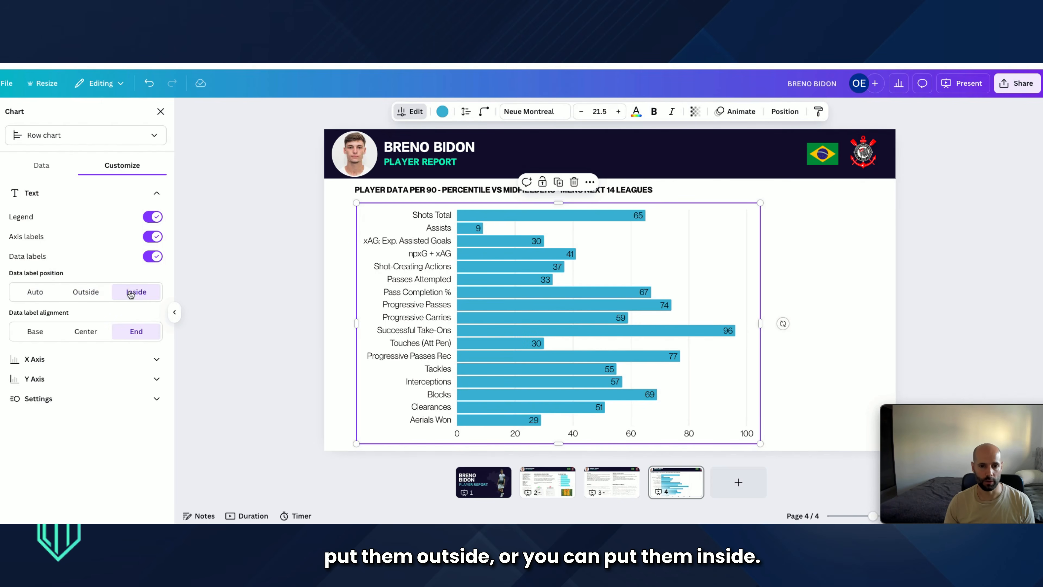
{"action": "left_click", "coordinate": [85, 332]}
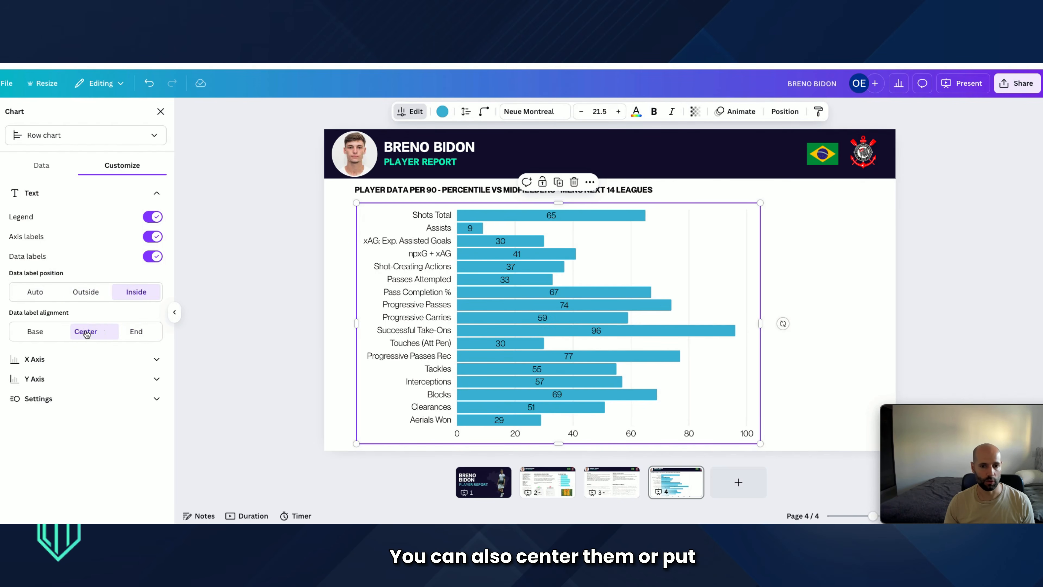
{"action": "left_click", "coordinate": [36, 332]}
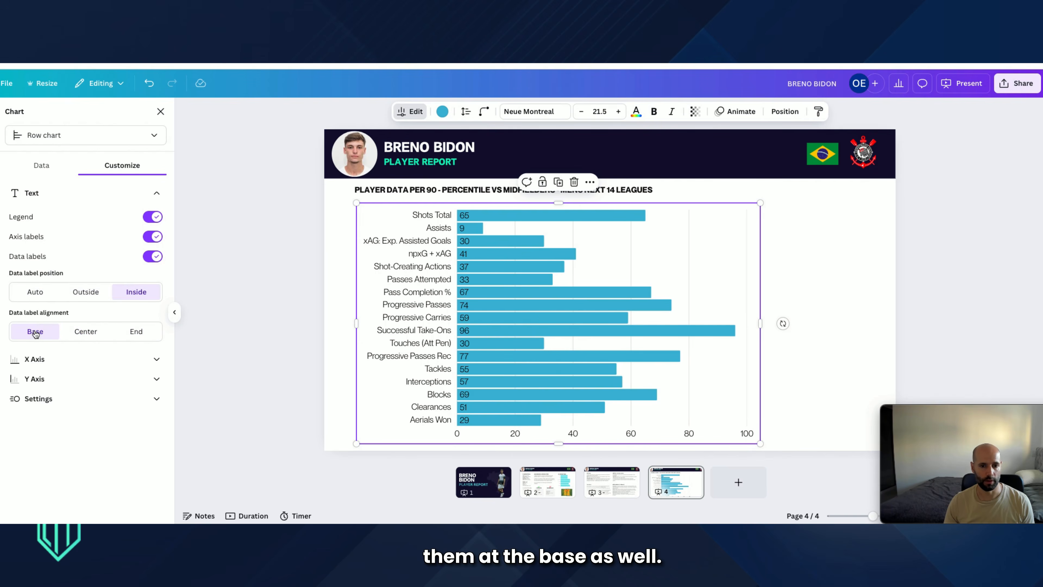
{"action": "left_click", "coordinate": [85, 292]}
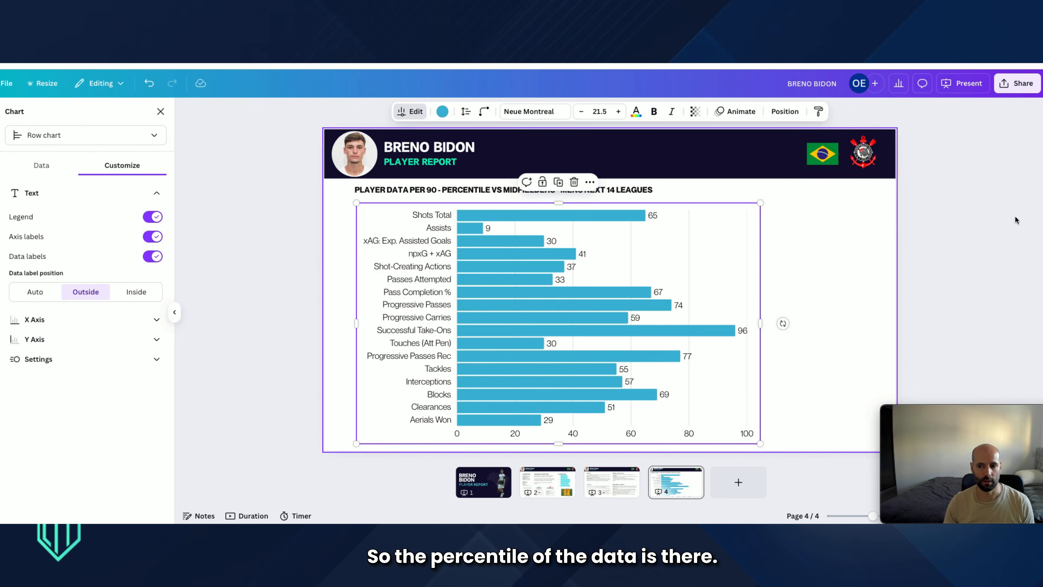
{"action": "left_click", "coordinate": [787, 292]}
{"action": "left_click", "coordinate": [999, 213]}
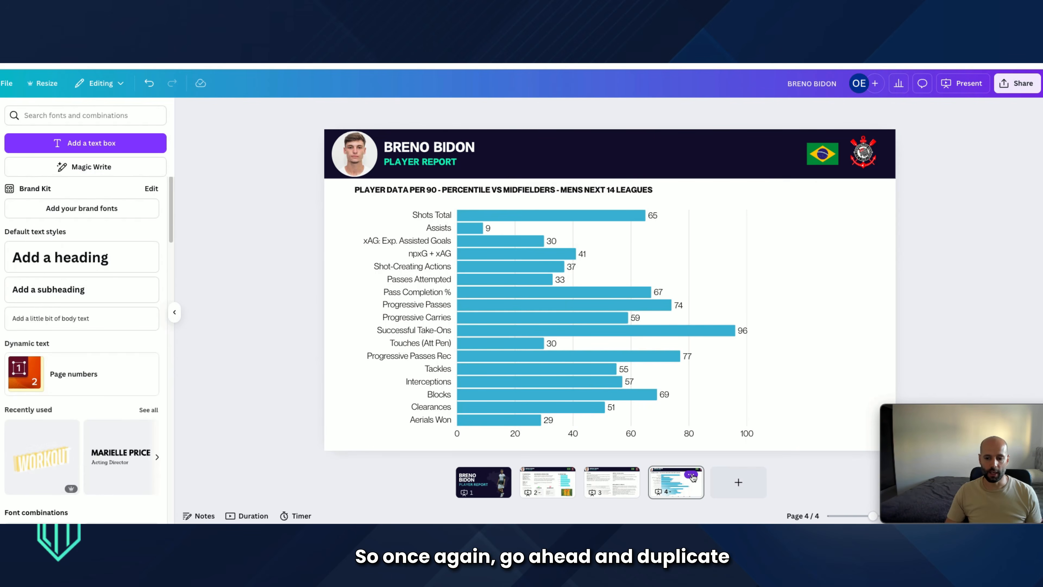
Duplicate page 4 and delete the row chart from the copy, keeping the header band and the heading
{"action": "left_click", "coordinate": [692, 475]}
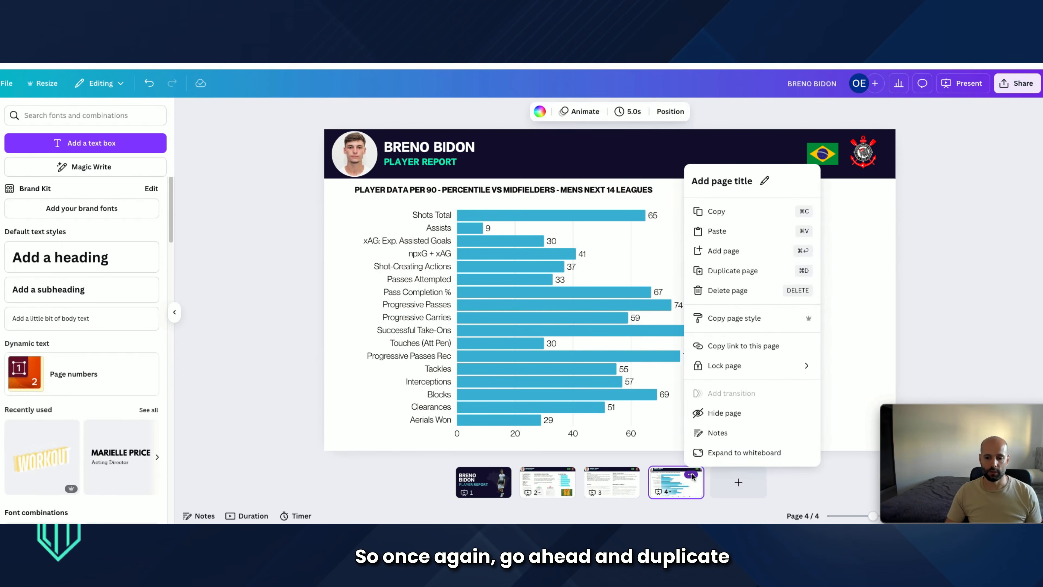
{"action": "left_click", "coordinate": [719, 279]}
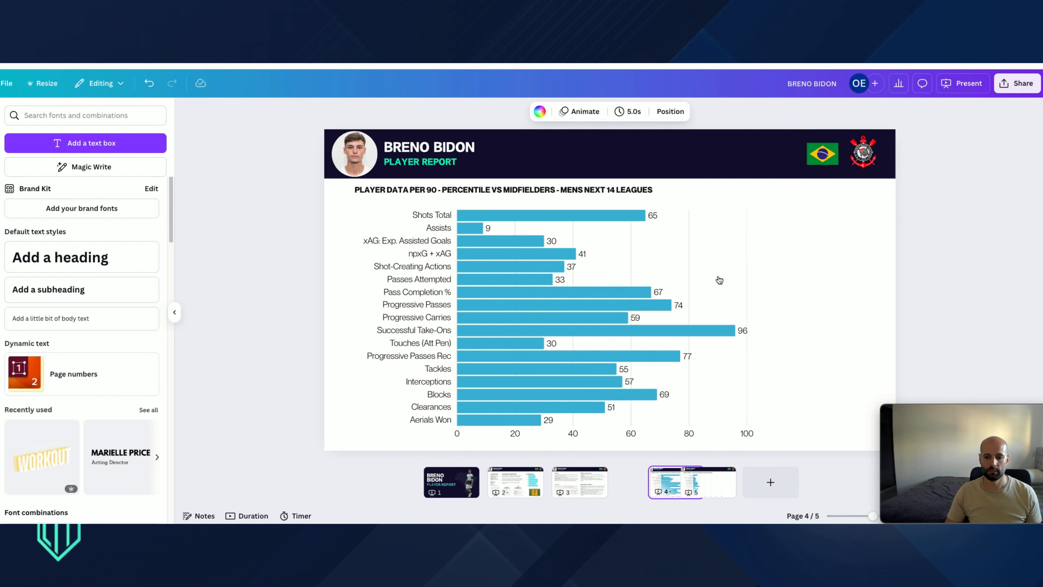
{"action": "left_click", "coordinate": [647, 321]}
{"action": "key", "text": "Delete"}
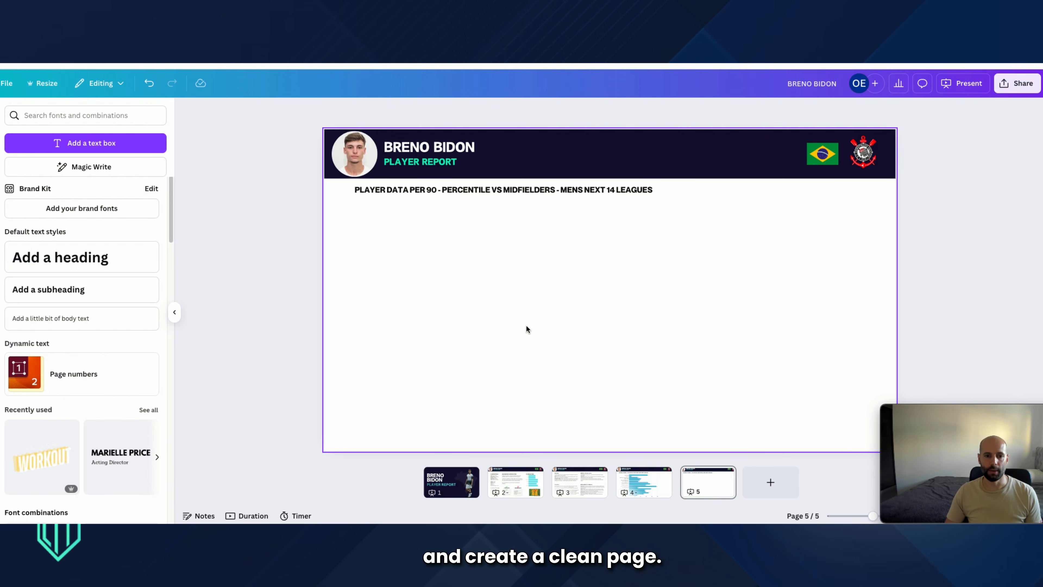
Retitle page 5's heading "IN DEFENCE" and add body text with bold "In defensive transition:", "Defensive positioning:" and "Set-pieces:" labels
{"action": "double_click", "coordinate": [404, 190]}
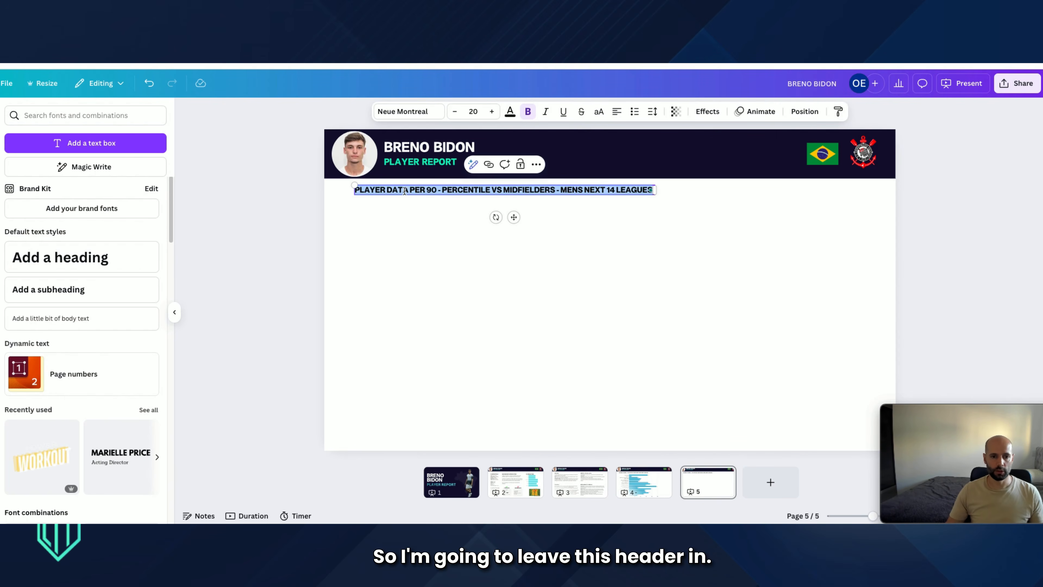
{"action": "key", "text": "BackSpace"}
{"action": "type", "text": "IN DEFENCE"}
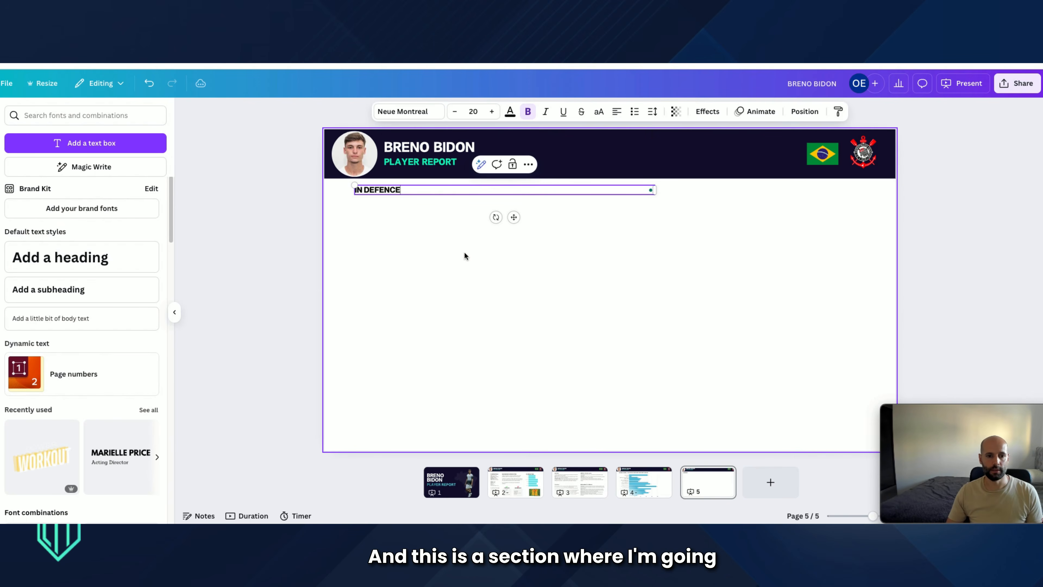
{"action": "left_click", "coordinate": [438, 269]}
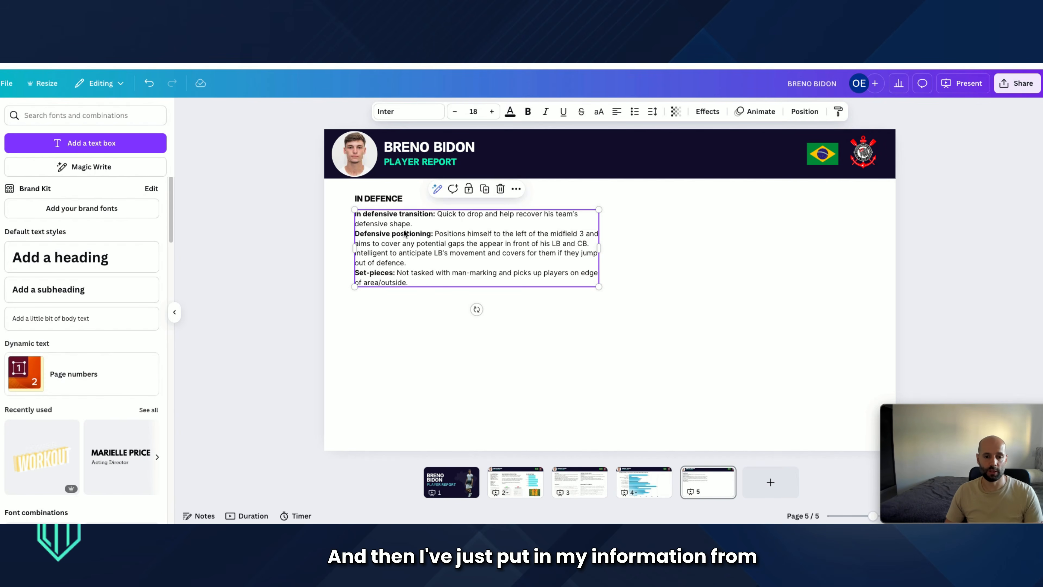
{"action": "double_click", "coordinate": [418, 276]}
{"action": "left_click", "coordinate": [421, 282]}
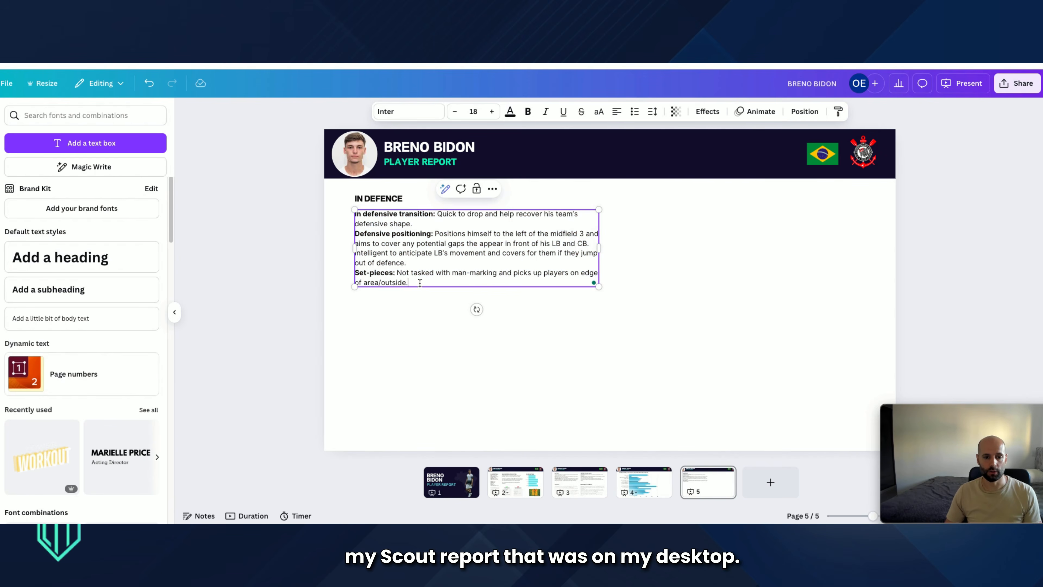
{"action": "left_click_drag", "start_coordinate": [419, 282], "coordinate": [347, 215]}
{"action": "left_click", "coordinate": [409, 216]}
{"action": "left_click", "coordinate": [440, 256]}
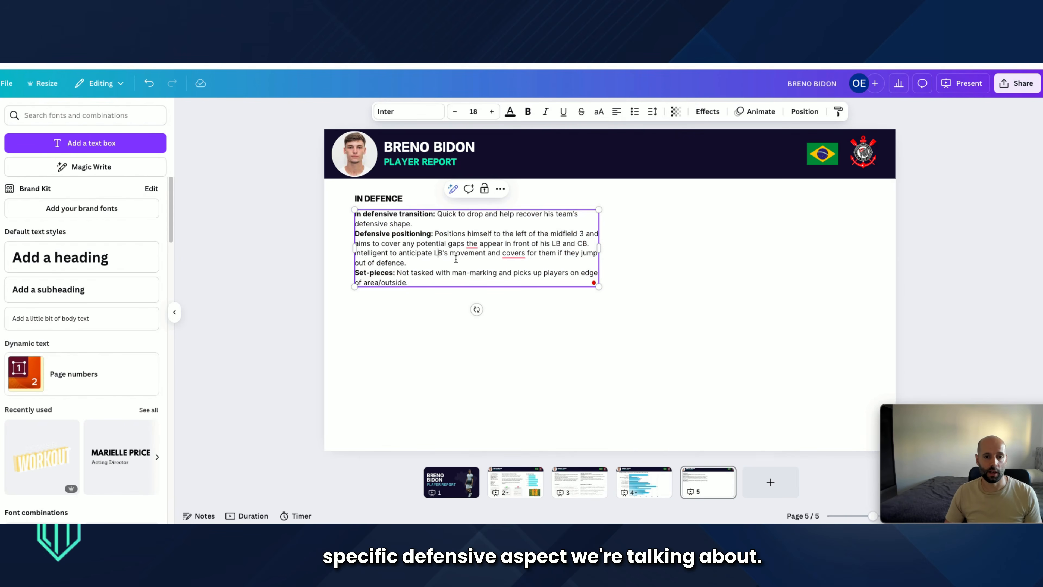
Place a tactical pitch diagram beside the IN DEFENCE text and add an "IN OFFENCE" section with notes and its own pitch diagram below
{"action": "left_click", "coordinate": [726, 265]}
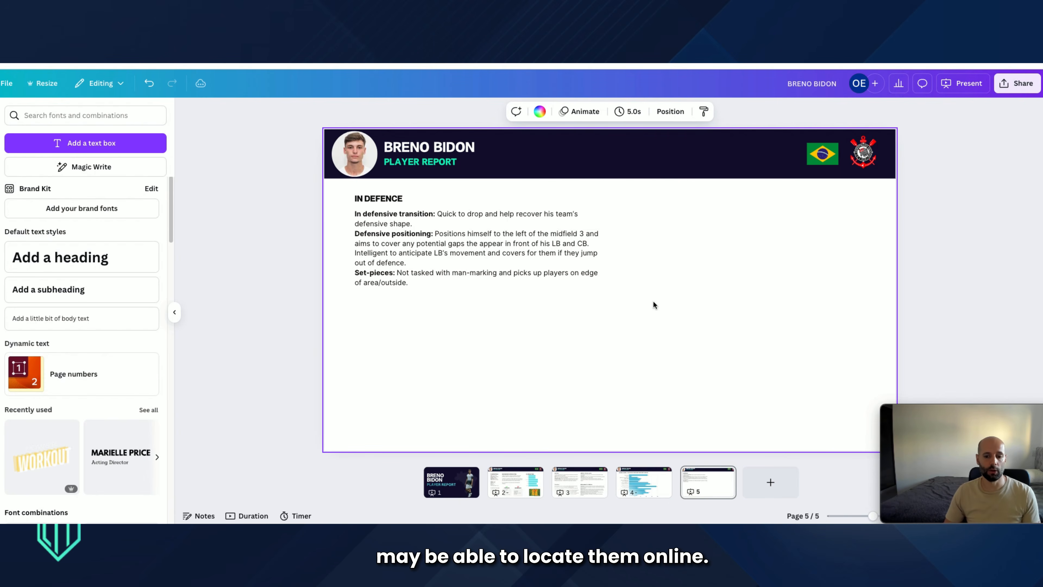
{"action": "left_click", "coordinate": [272, 230]}
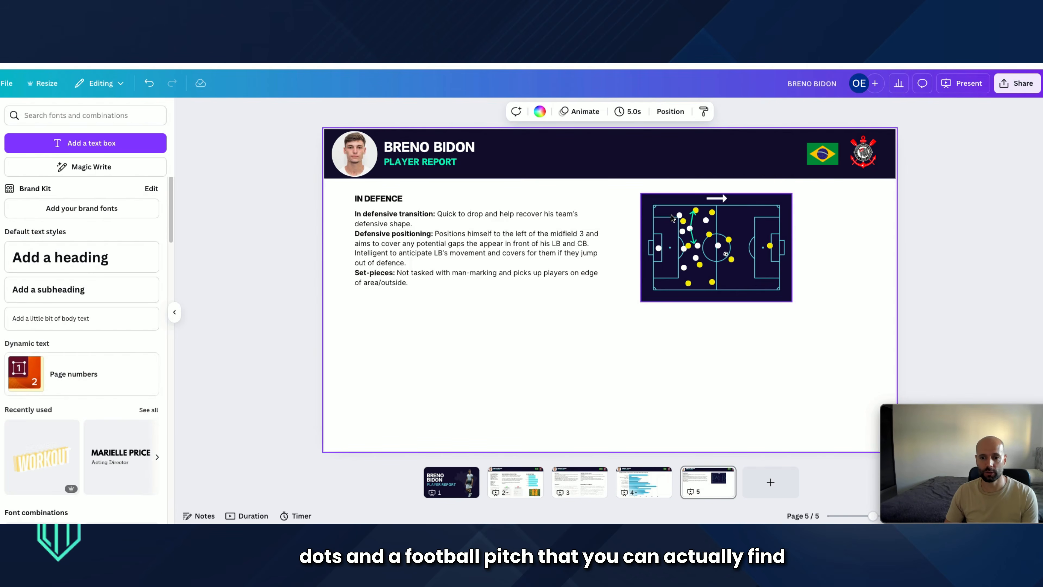
{"action": "left_click", "coordinate": [34, 118]}
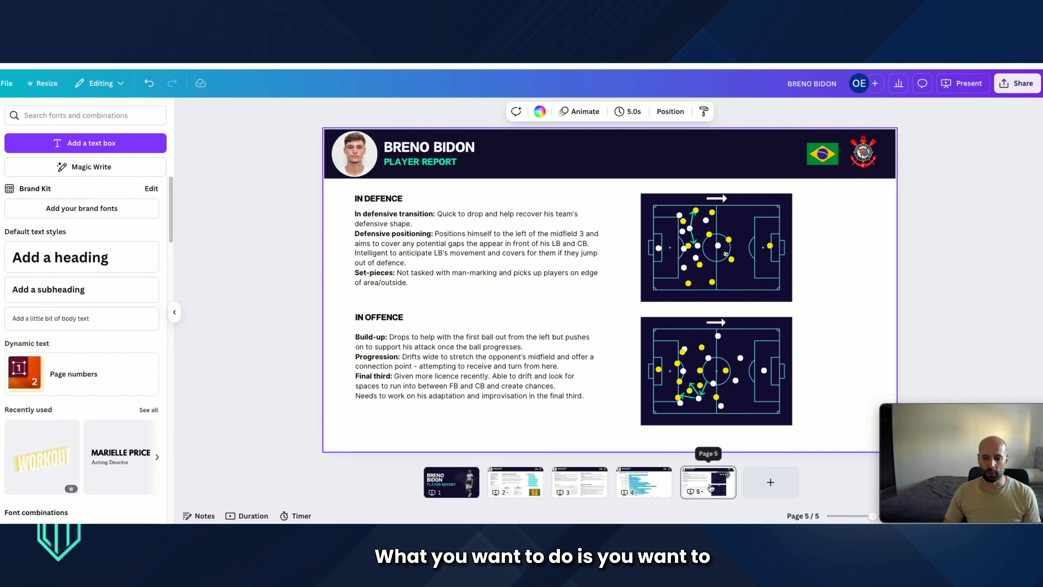
Duplicate page 5 and clear the copy's notes, pitch diagrams and IN OFFENCE section, keeping the header band and the IN DEFENCE heading
{"action": "left_click", "coordinate": [722, 478]}
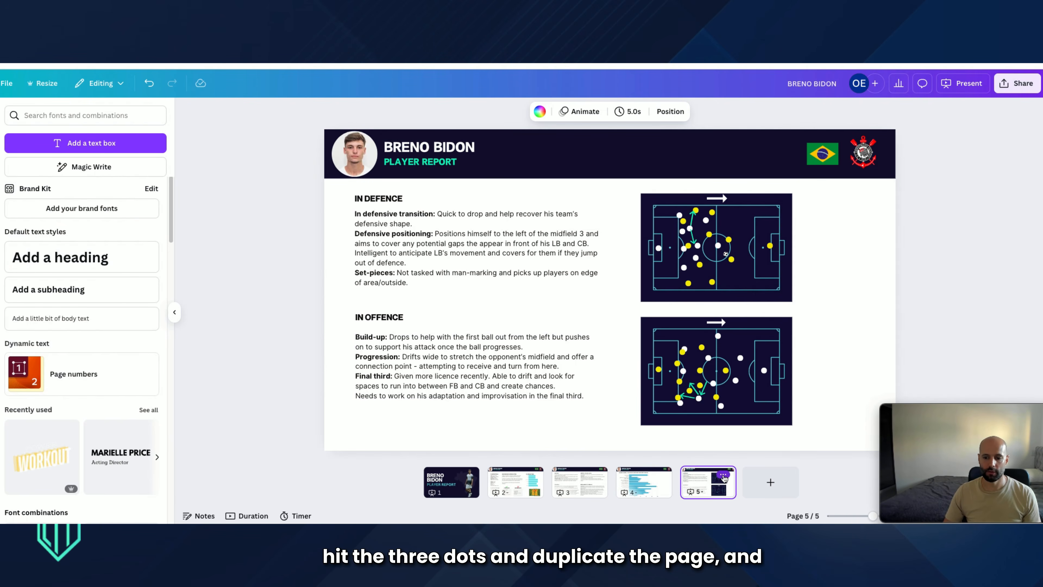
{"action": "left_click", "coordinate": [723, 476]}
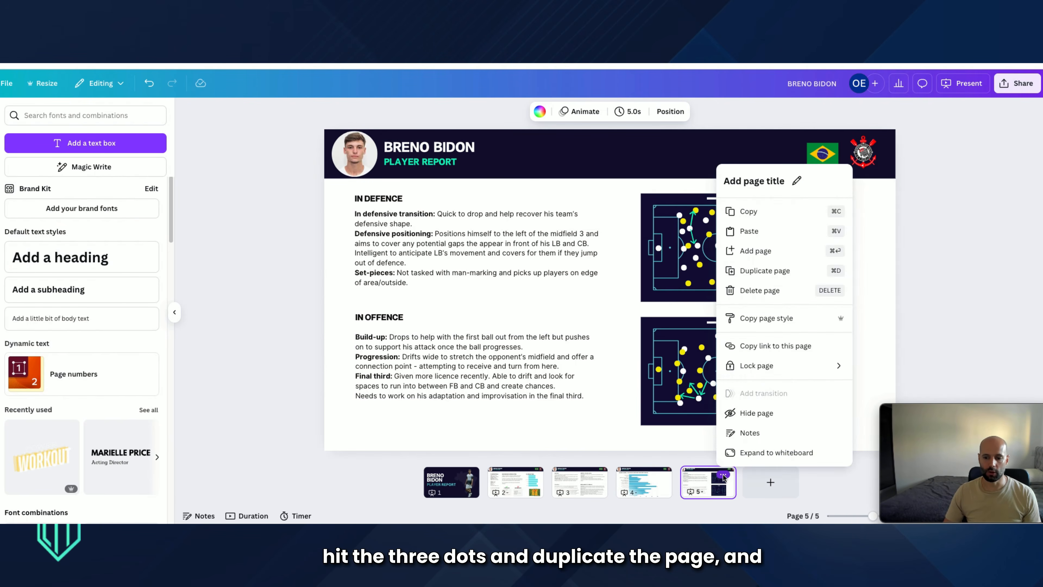
{"action": "left_click", "coordinate": [759, 271]}
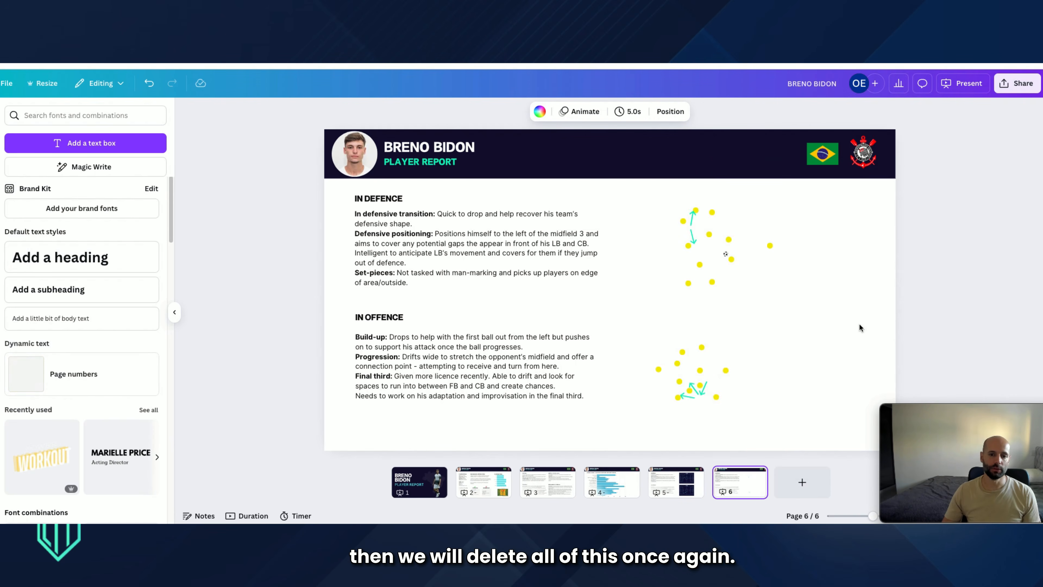
{"action": "left_click", "coordinate": [1003, 230]}
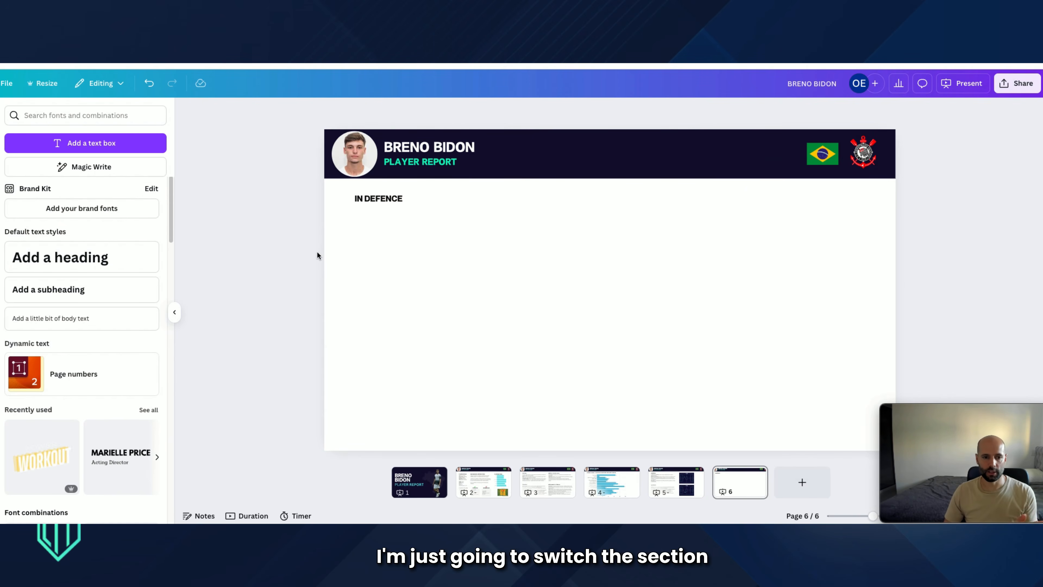
Move page 6's IN DEFENCE heading to the right part of the page and retitle it "SUMMARY"
{"action": "left_click", "coordinate": [364, 200]}
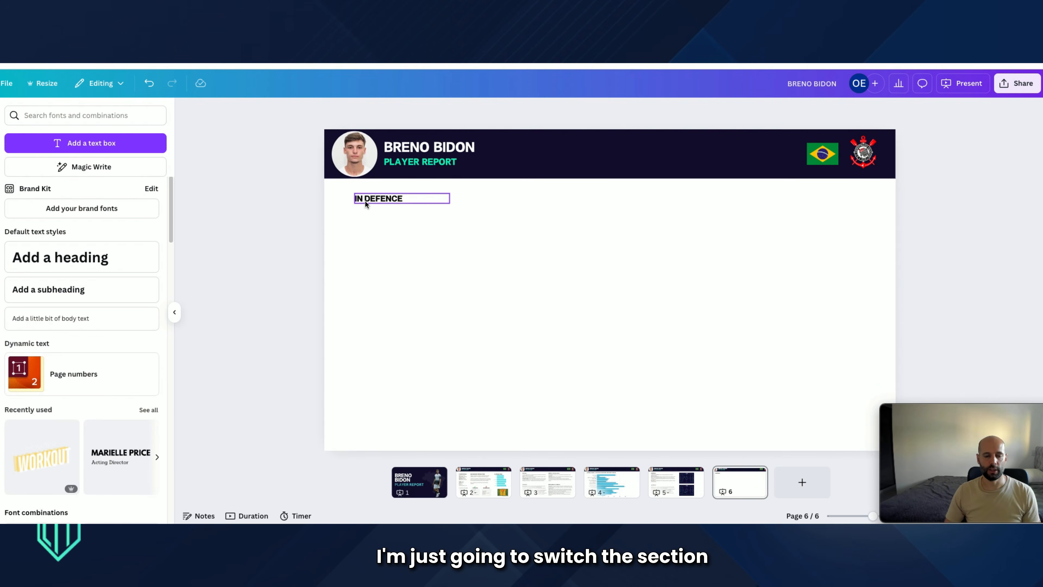
{"action": "left_click_drag", "start_coordinate": [410, 199], "coordinate": [652, 202]}
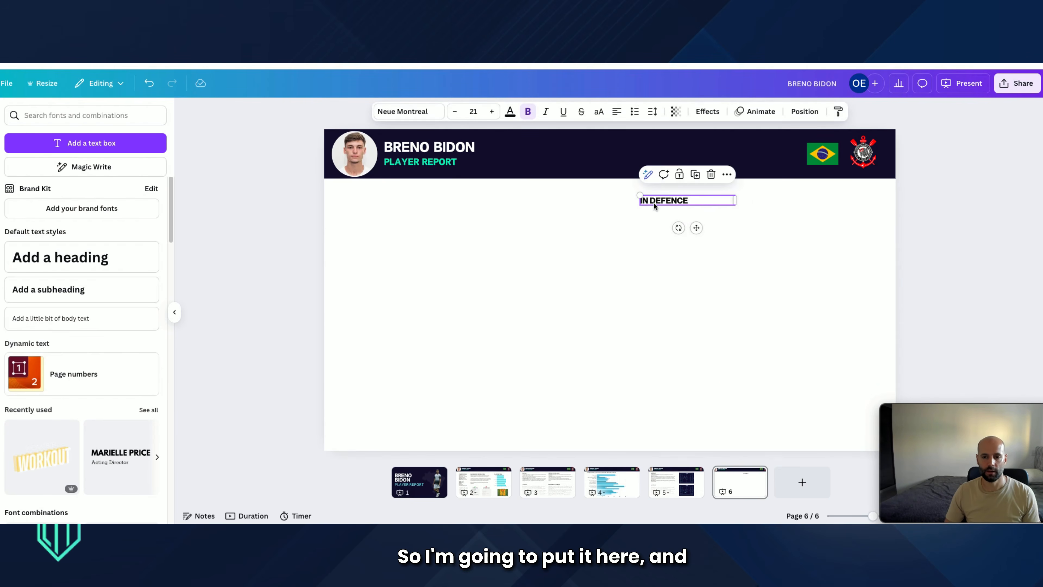
{"action": "double_click", "coordinate": [652, 201]}
{"action": "type", "text": "SUMMARY"}
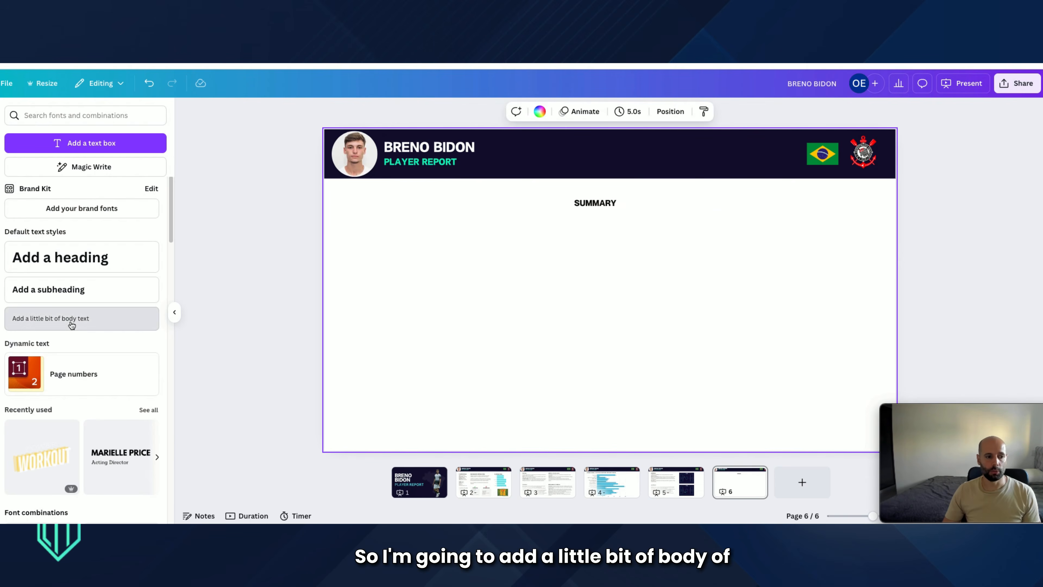
Add size 18 Inter body text below the SUMMARY heading with notes under bold "Role:" and "Summary:" labels
{"action": "left_click", "coordinate": [72, 325]}
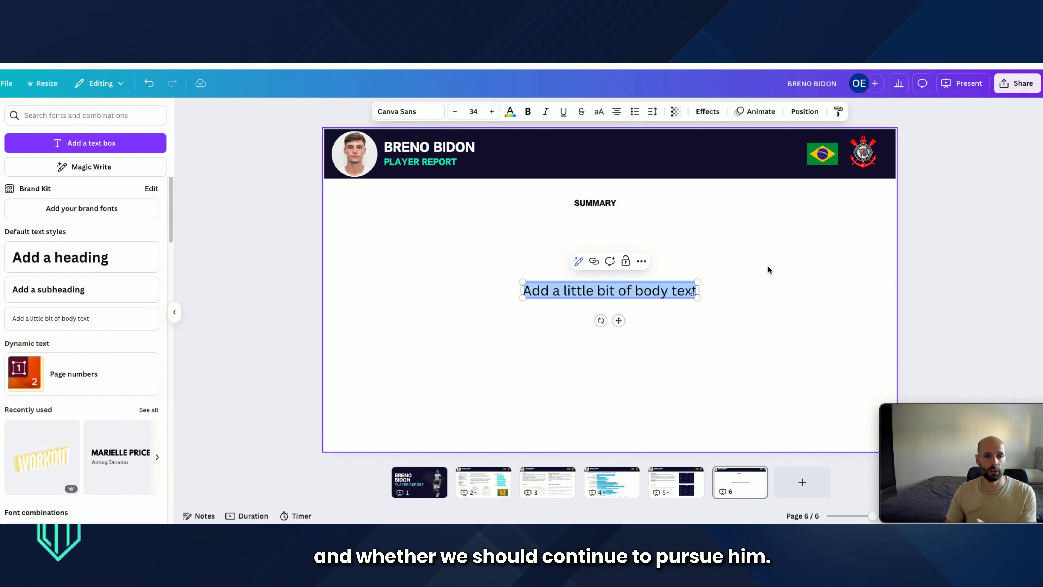
{"action": "left_click", "coordinate": [539, 343]}
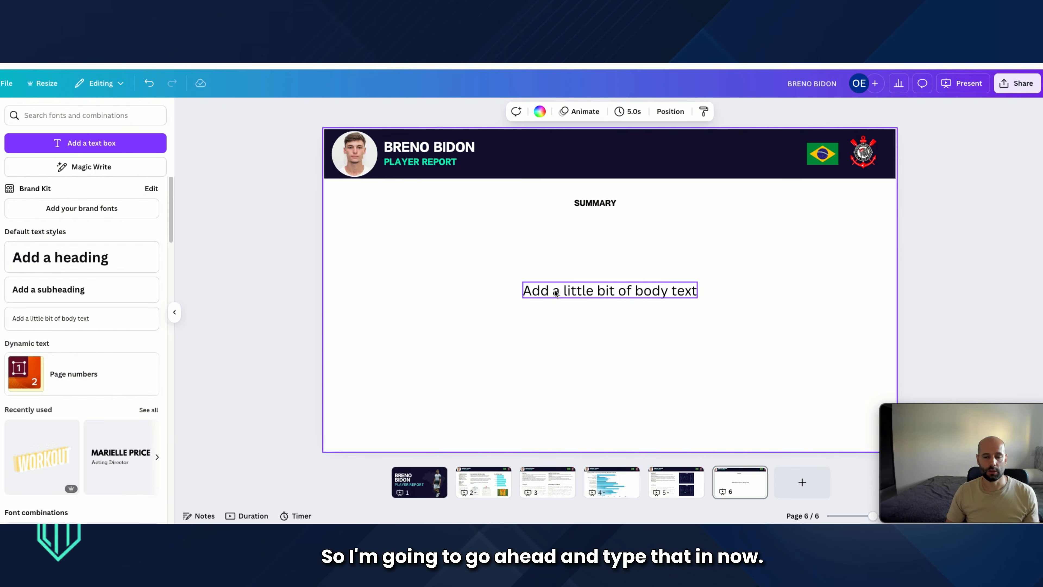
{"action": "left_click", "coordinate": [554, 291]}
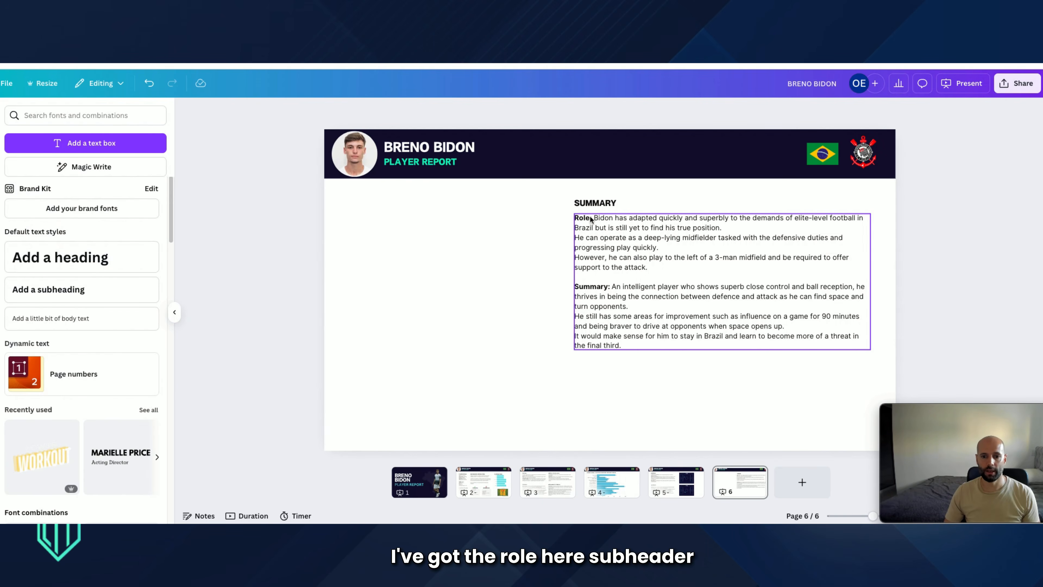
{"action": "left_click", "coordinate": [706, 315]}
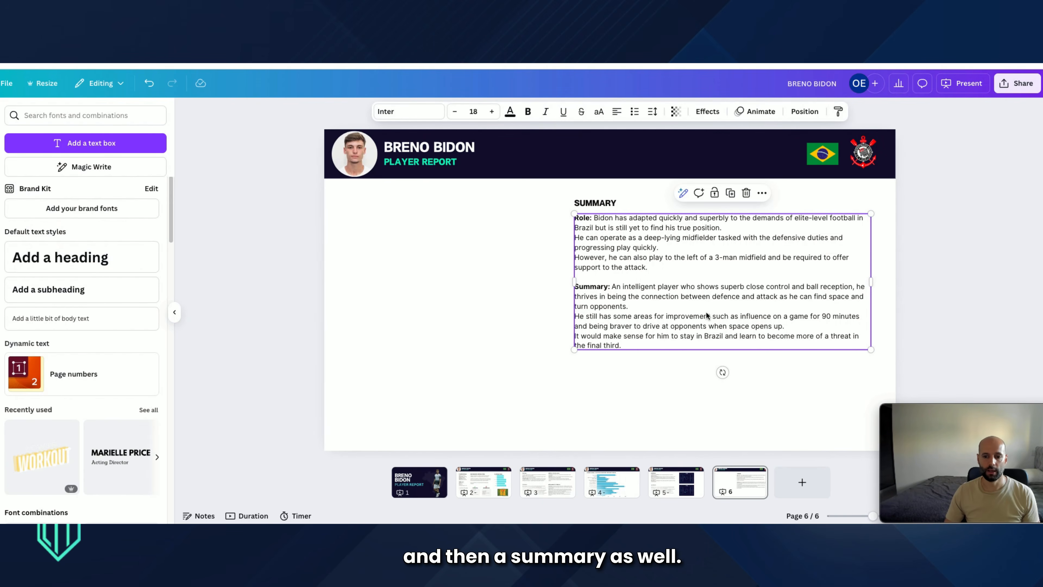
{"action": "left_click", "coordinate": [938, 272]}
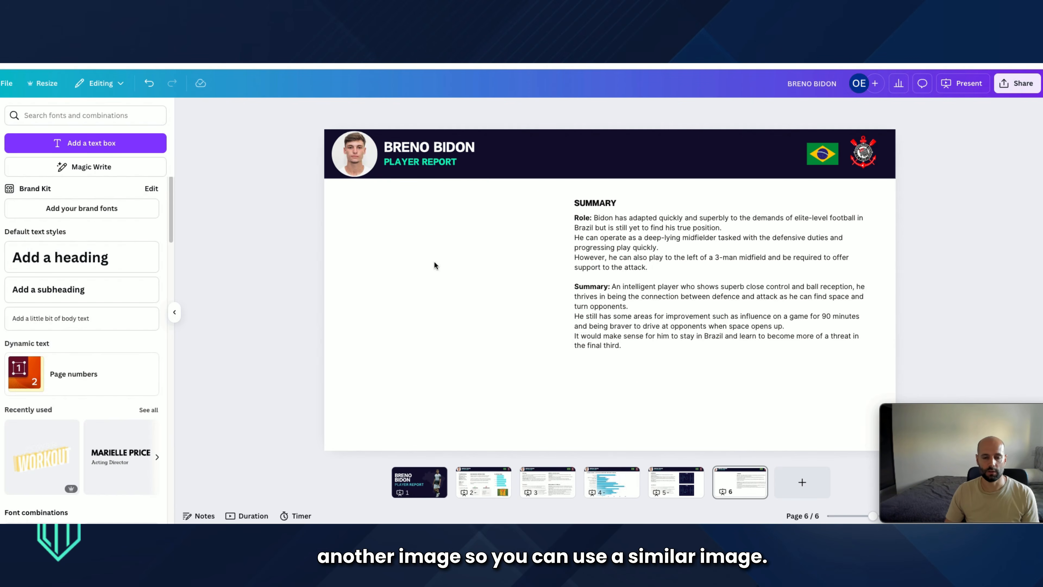
Paste the player's action photo onto page 6, remove its background and crop the empty area on its left side
{"action": "key", "text": "ctrl+v"}
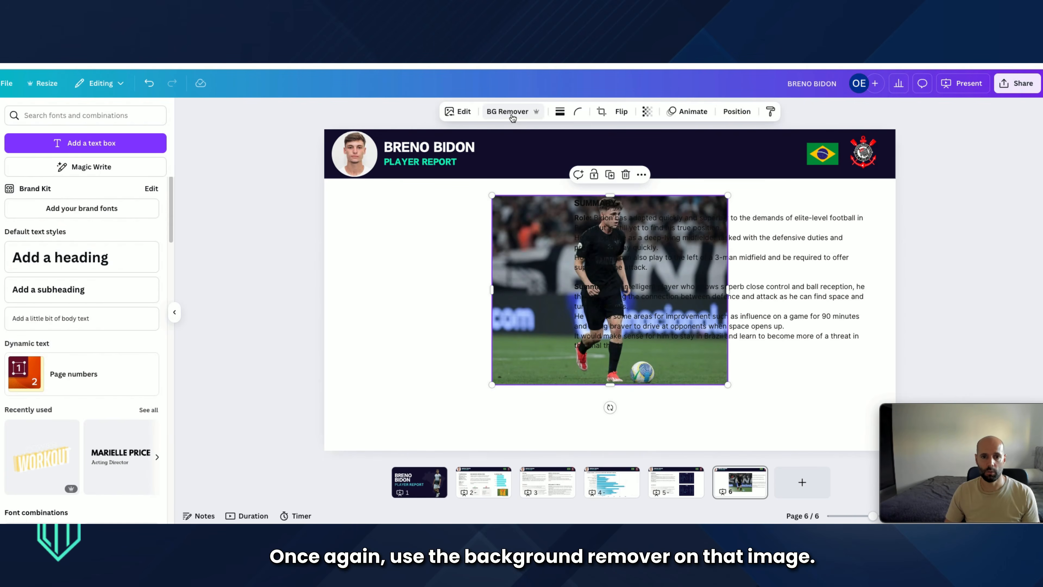
{"action": "left_click", "coordinate": [511, 114]}
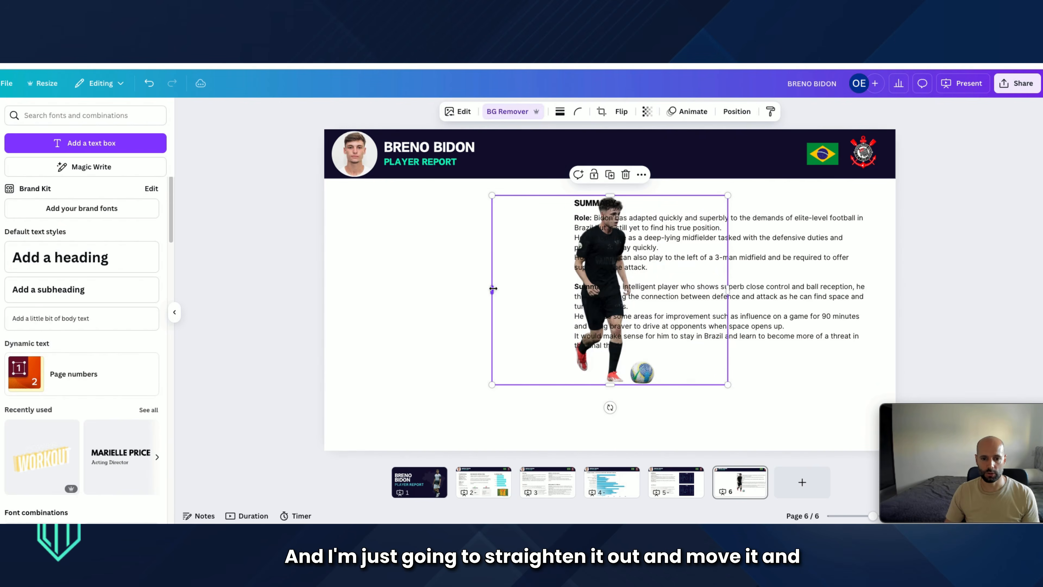
{"action": "left_click_drag", "start_coordinate": [492, 290], "coordinate": [556, 286]}
{"action": "left_click_drag", "start_coordinate": [627, 205], "coordinate": [468, 218]}
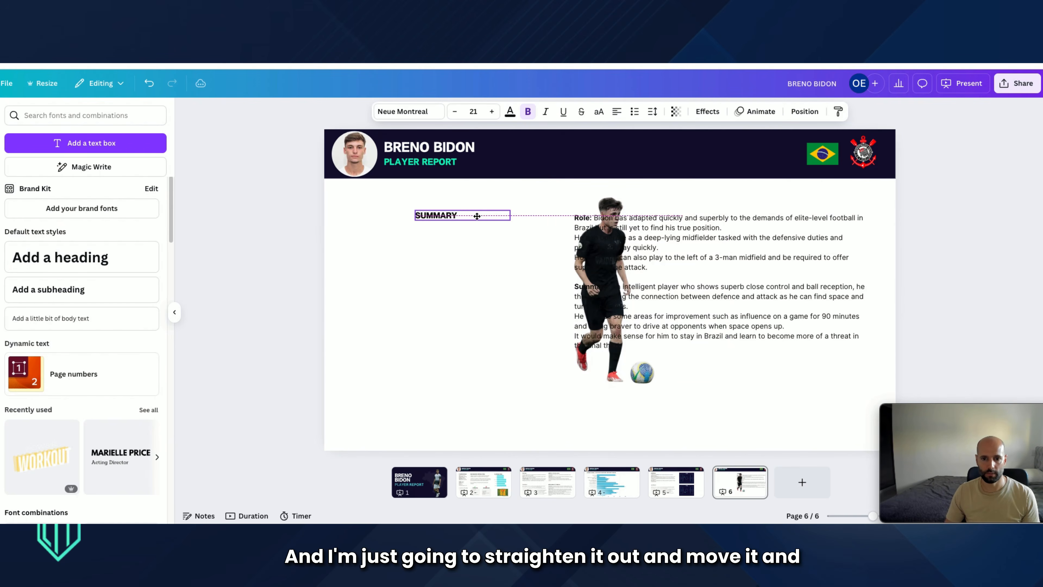
{"action": "left_click", "coordinate": [150, 87]}
{"action": "left_click", "coordinate": [611, 251]}
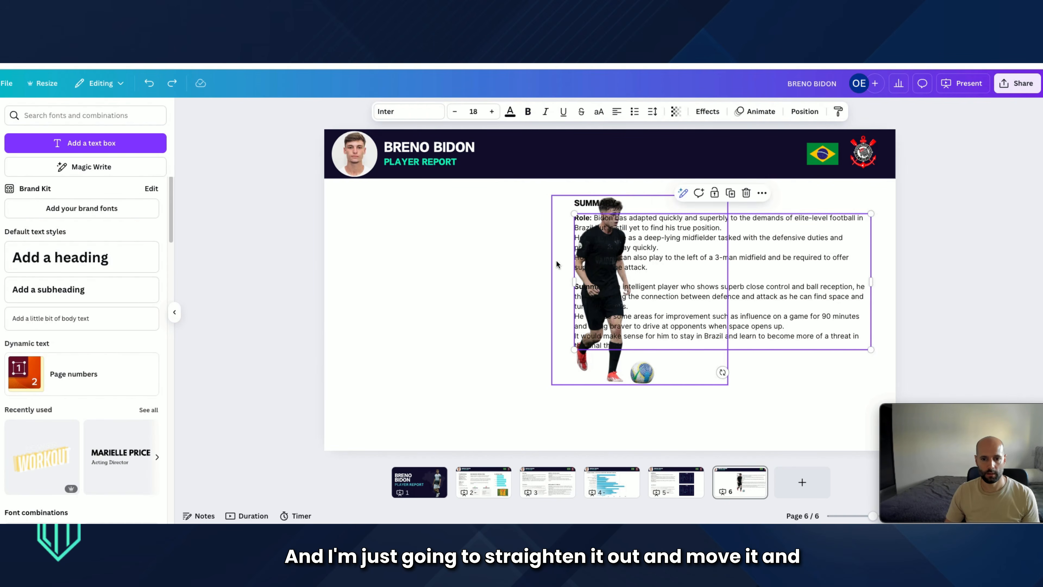
Place the player cutout in the empty area left of the summary text, trim its right side and enlarge it to nearly fill the height
{"action": "left_click", "coordinate": [558, 259]}
{"action": "left_click_drag", "start_coordinate": [567, 260], "coordinate": [379, 263]}
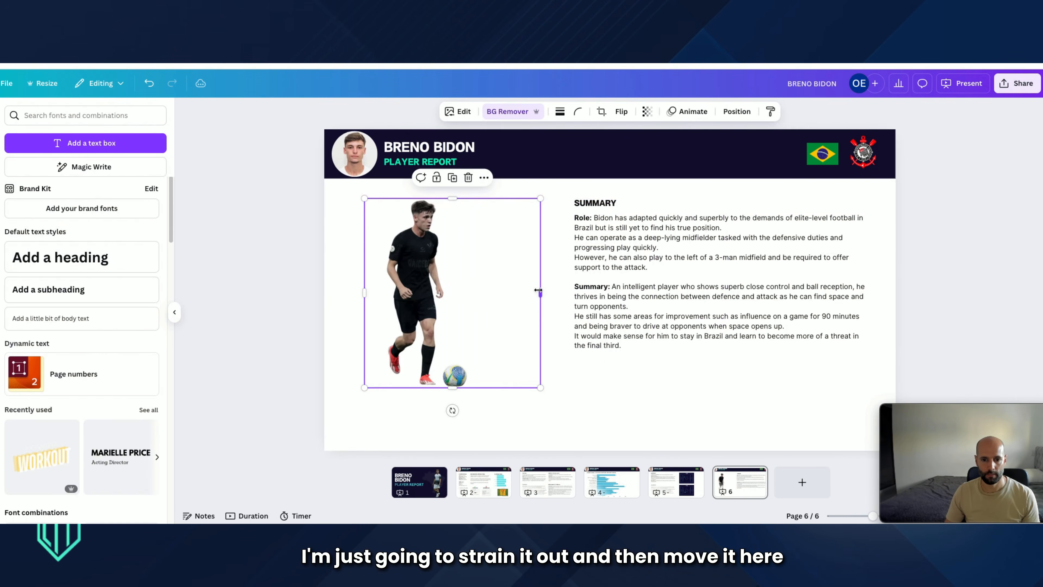
{"action": "left_click_drag", "start_coordinate": [538, 290], "coordinate": [523, 457]}
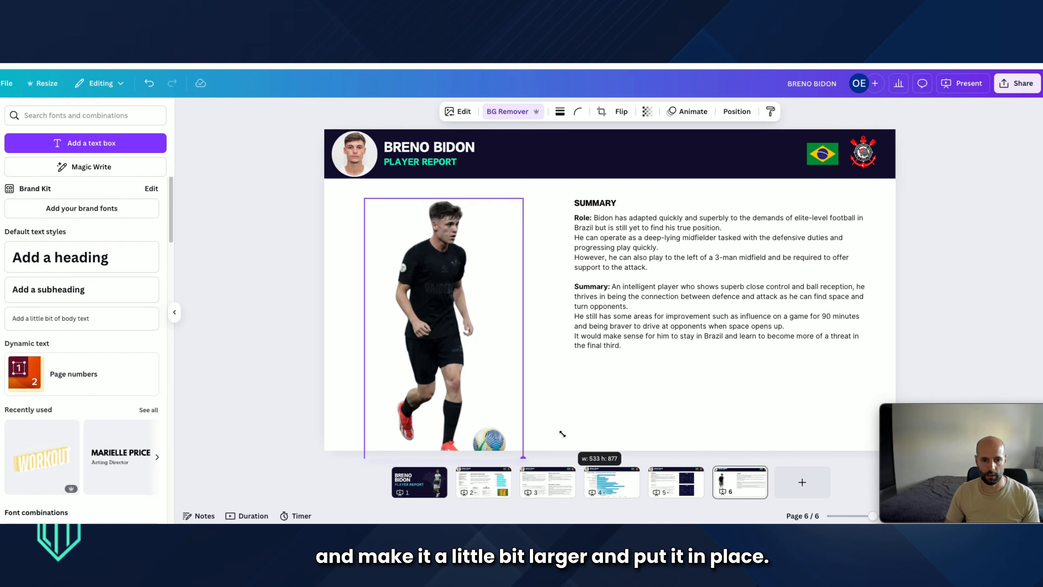
{"action": "left_click_drag", "start_coordinate": [552, 424], "coordinate": [551, 423]}
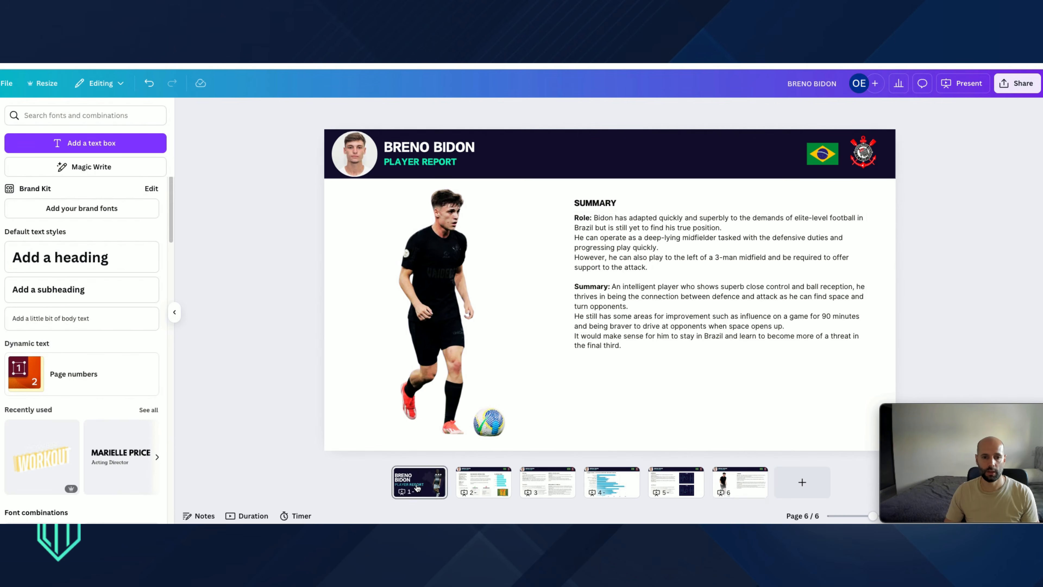
Clear the body text under BACKGROUND / INTRODUCTION on page 2, keeping the heading
{"action": "left_click", "coordinate": [483, 481]}
{"action": "double_click", "coordinate": [512, 300]}
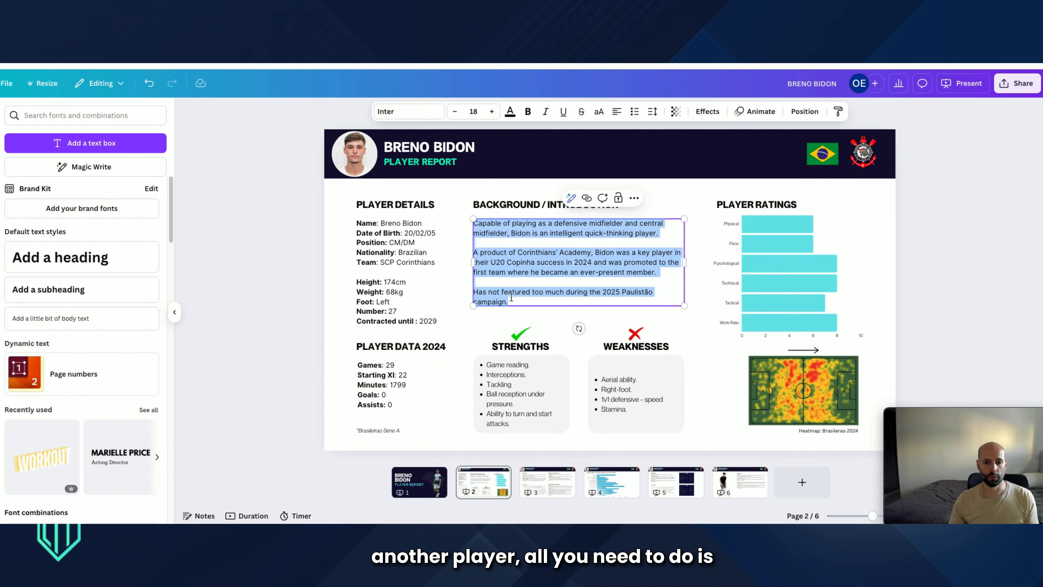
{"action": "left_click_drag", "start_coordinate": [512, 300], "coordinate": [498, 224]}
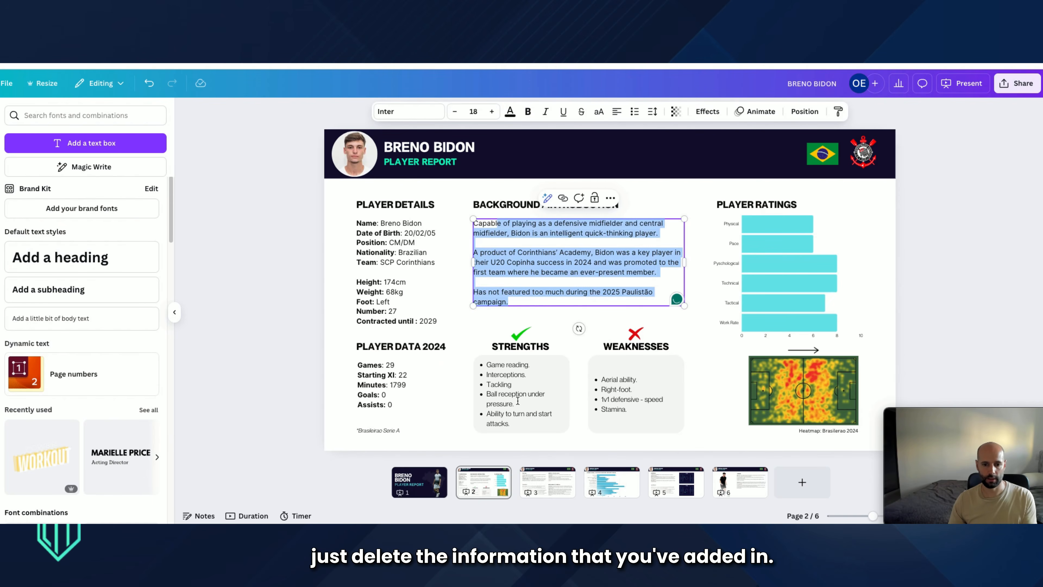
{"action": "key", "text": "BackSpace"}
Clear the bullet points in the STRENGTHS and WEAKNESSES boxes on page 2, keeping the boxes and their headings
{"action": "left_click", "coordinate": [507, 415]}
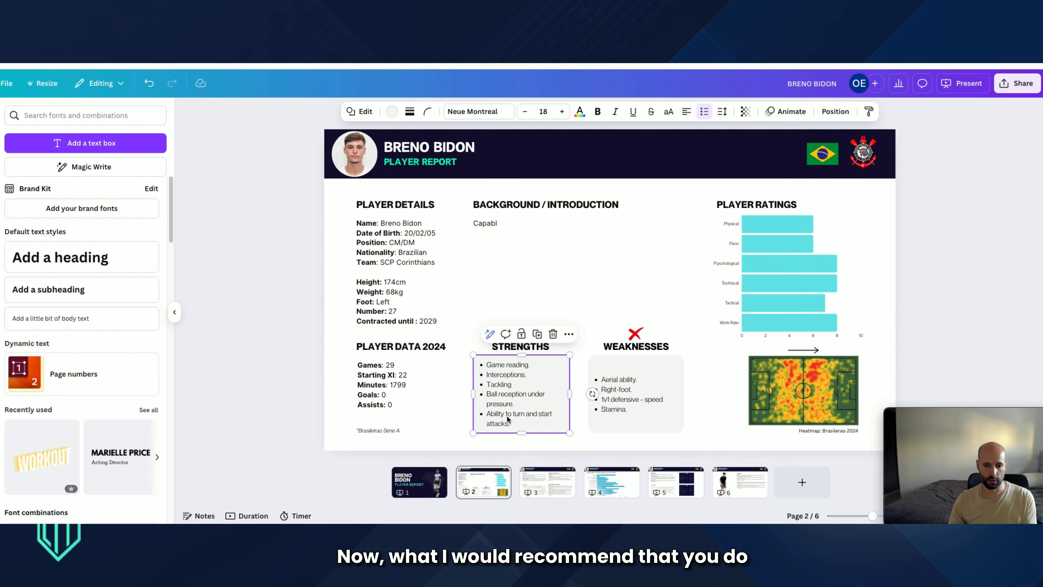
{"action": "left_click", "coordinate": [510, 423]}
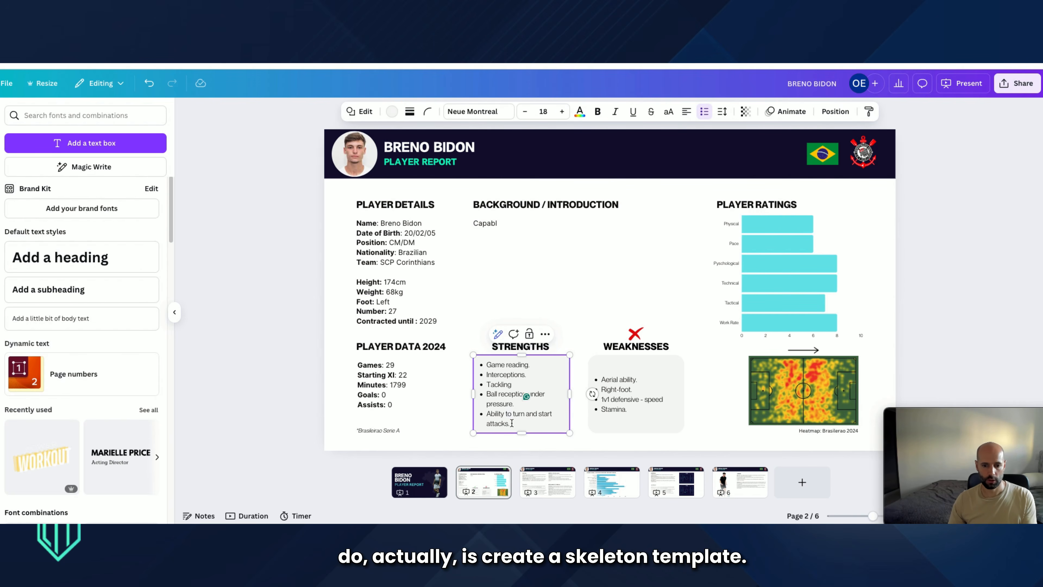
{"action": "left_click_drag", "start_coordinate": [509, 424], "coordinate": [495, 366]}
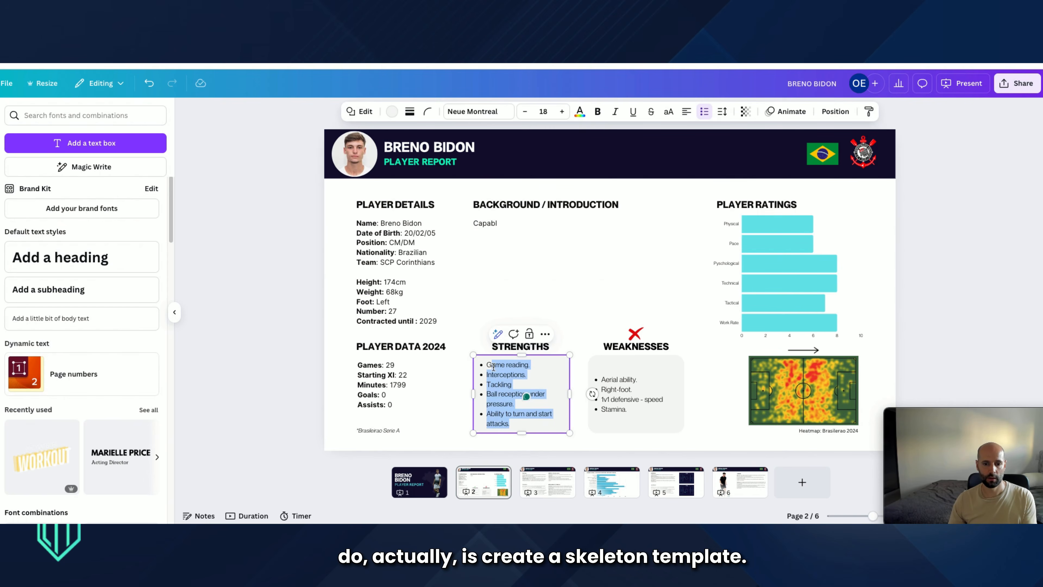
{"action": "key", "text": "BackSpace"}
{"action": "left_click", "coordinate": [635, 413]}
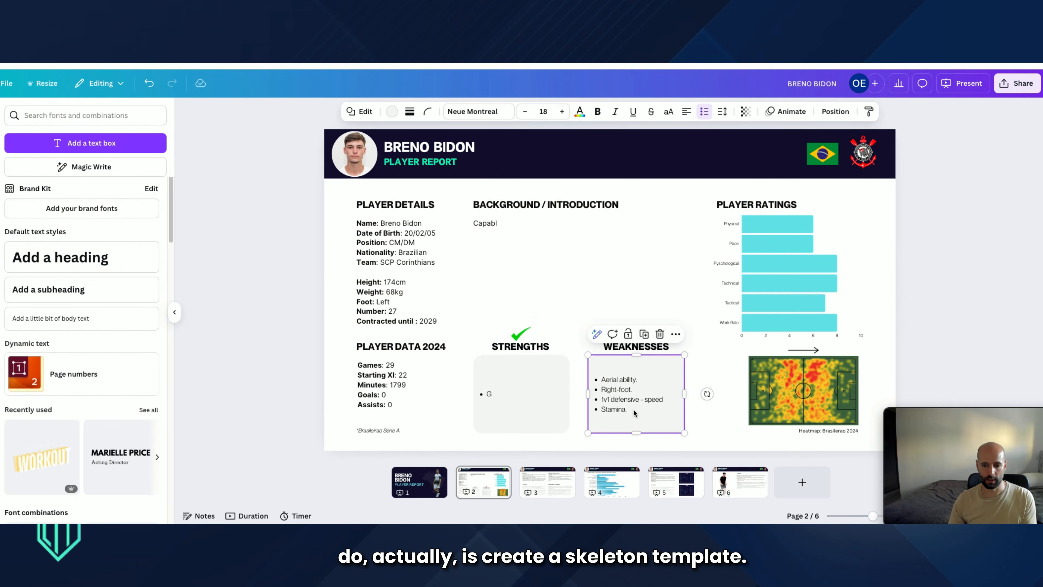
{"action": "left_click", "coordinate": [630, 409]}
{"action": "left_click_drag", "start_coordinate": [631, 410], "coordinate": [609, 379]}
{"action": "type", "text": "e"}
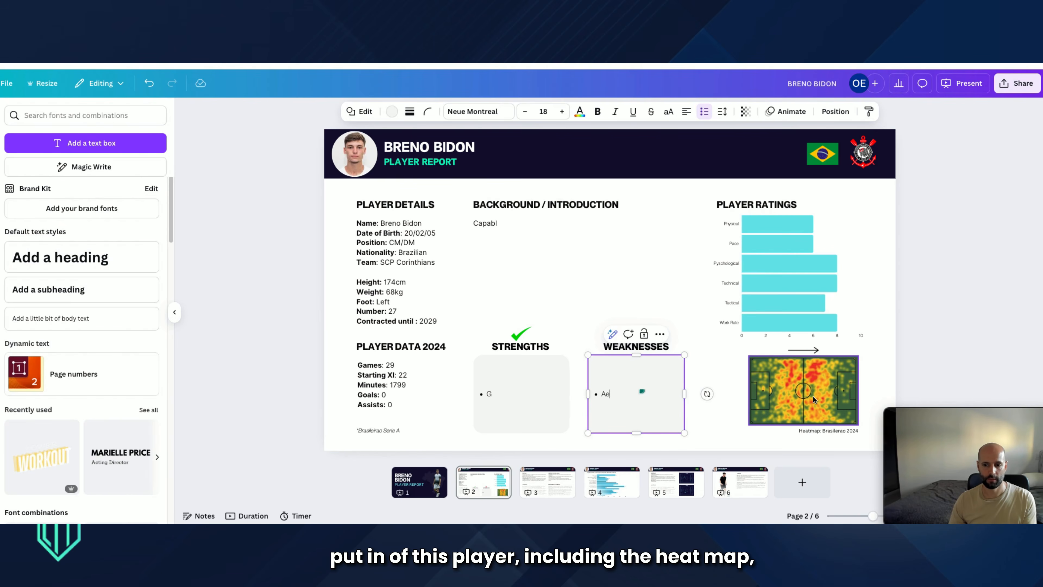
Delete the heatmap image from page 2 and the player's photo from the header's circular frame, leaving the frame empty
{"action": "left_click", "coordinate": [782, 384]}
{"action": "key", "text": "Delete"}
{"action": "left_click", "coordinate": [358, 155]}
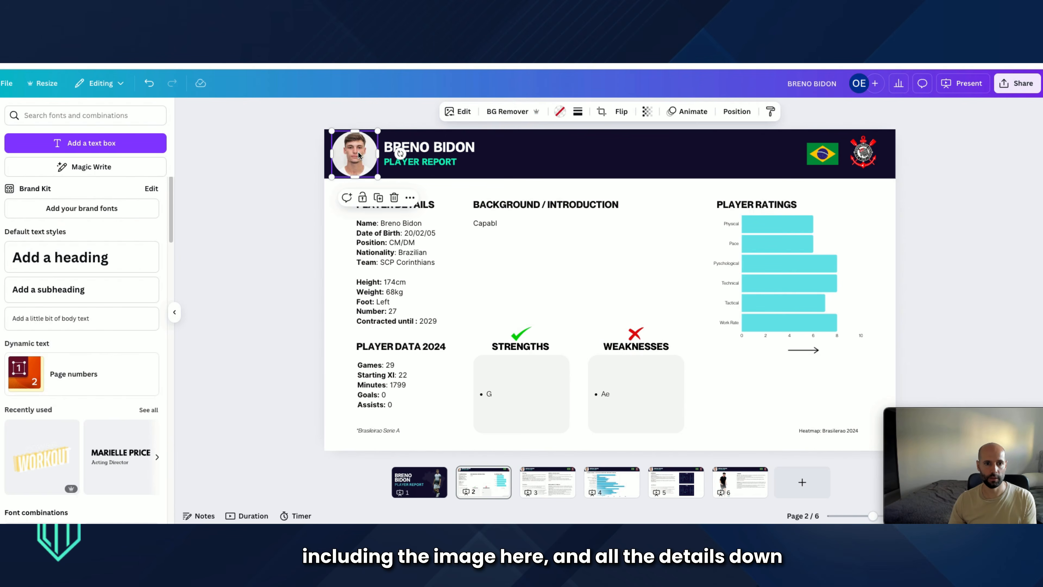
{"action": "key", "text": "Delete"}
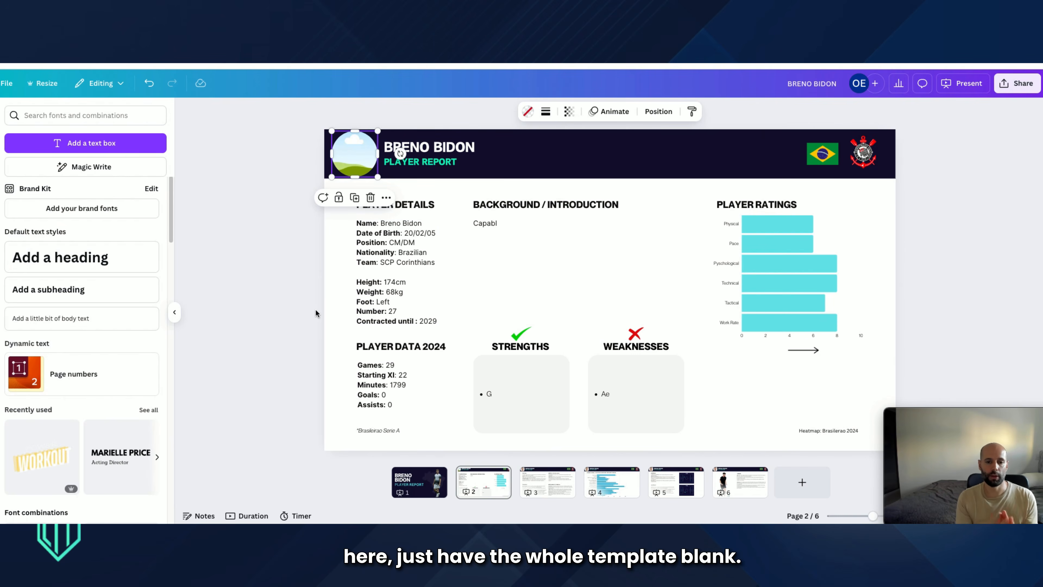
{"action": "left_click", "coordinate": [266, 268]}
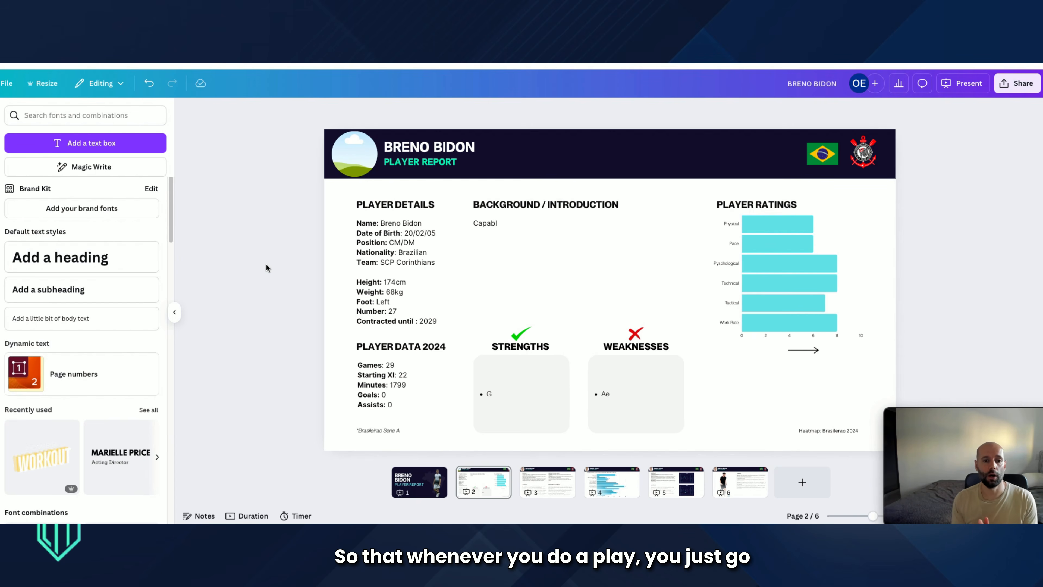